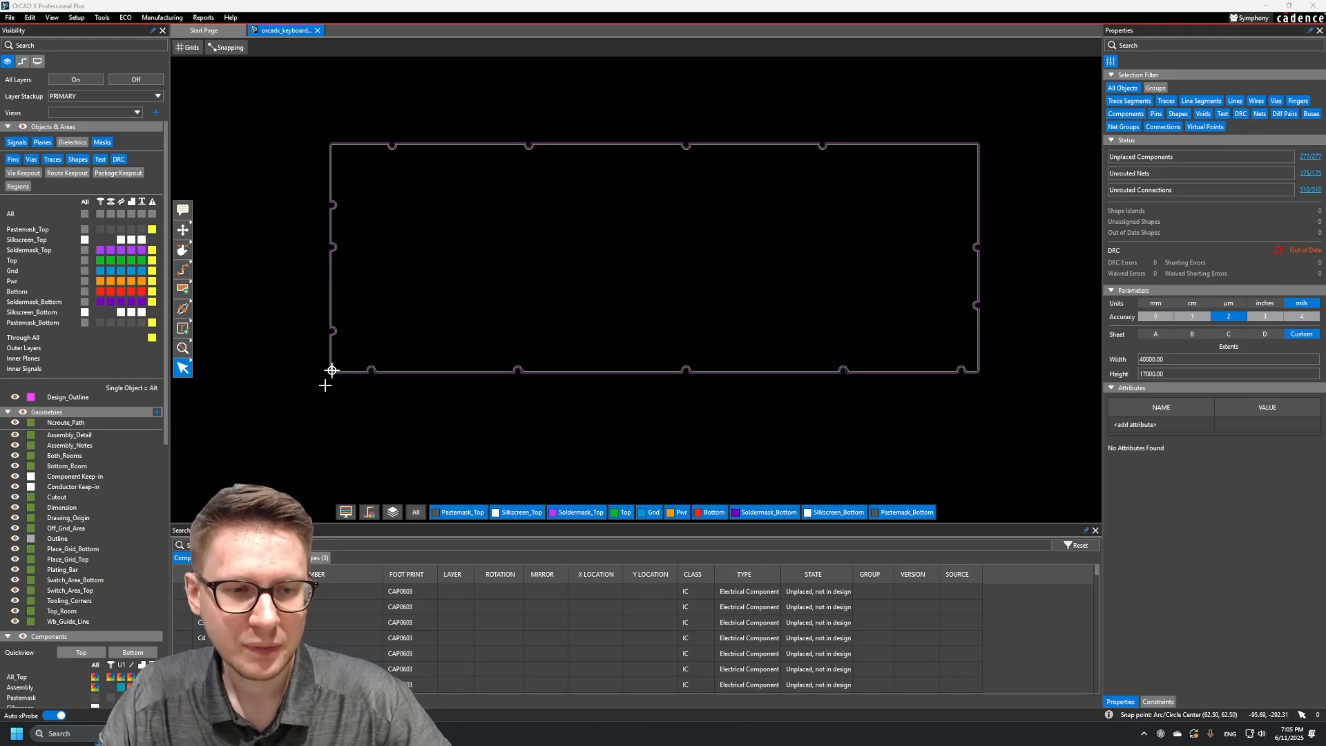
pyautogui.click(124, 18)
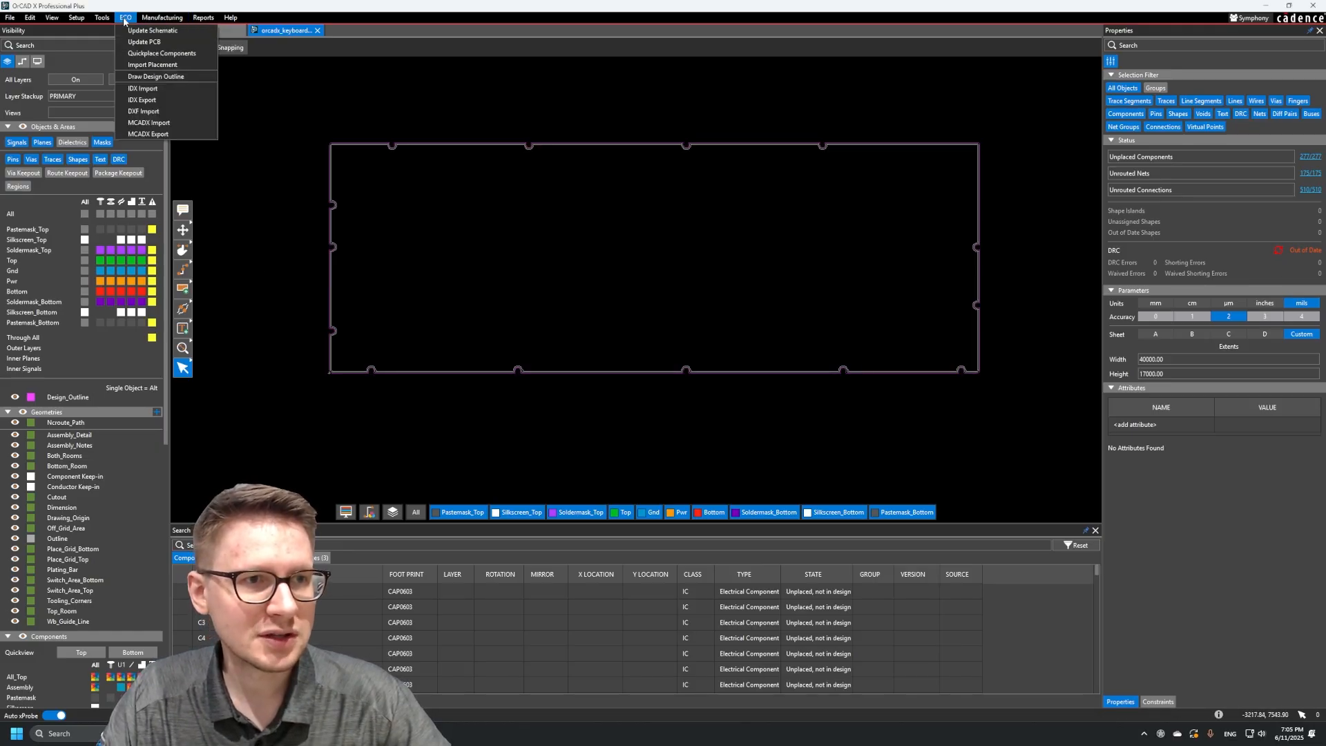
pyautogui.click(156, 112)
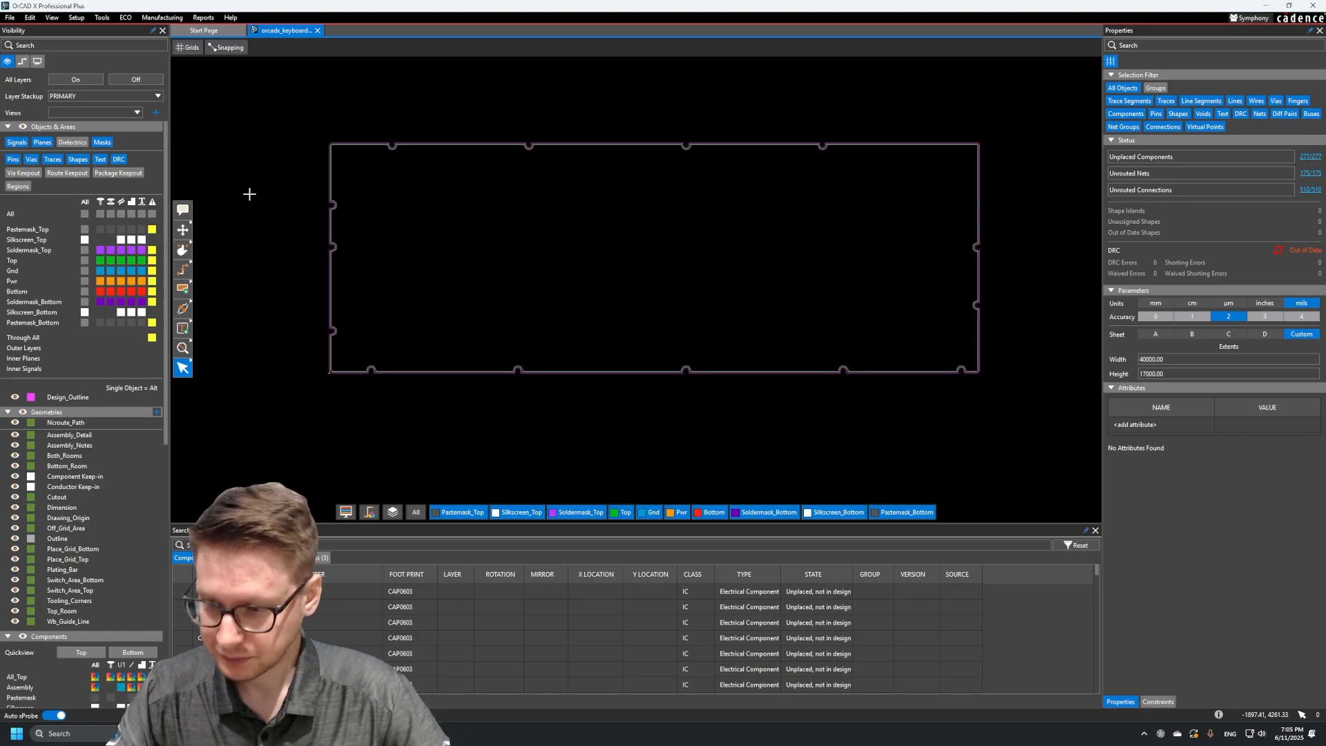
# Open the board file orcadx_keyboard_video_series.brd
pyautogui.click(10, 17)
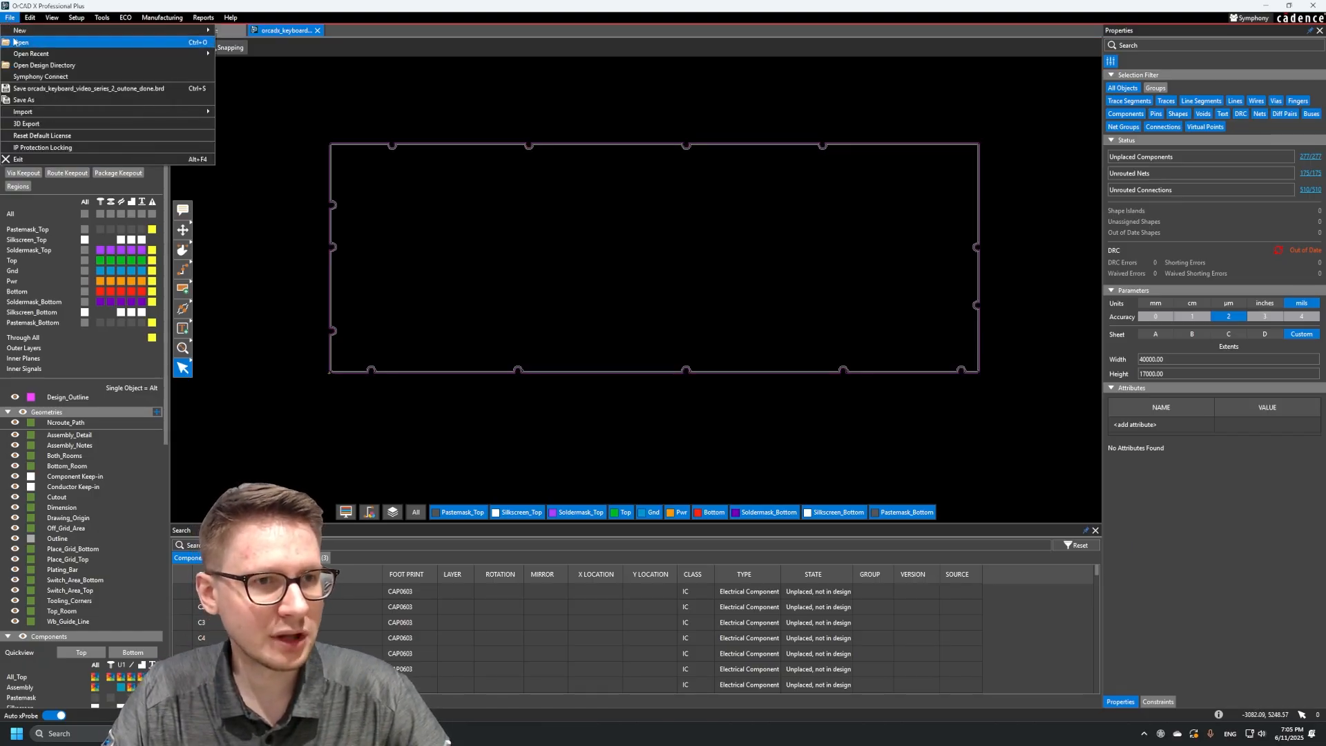
pyautogui.click(25, 42)
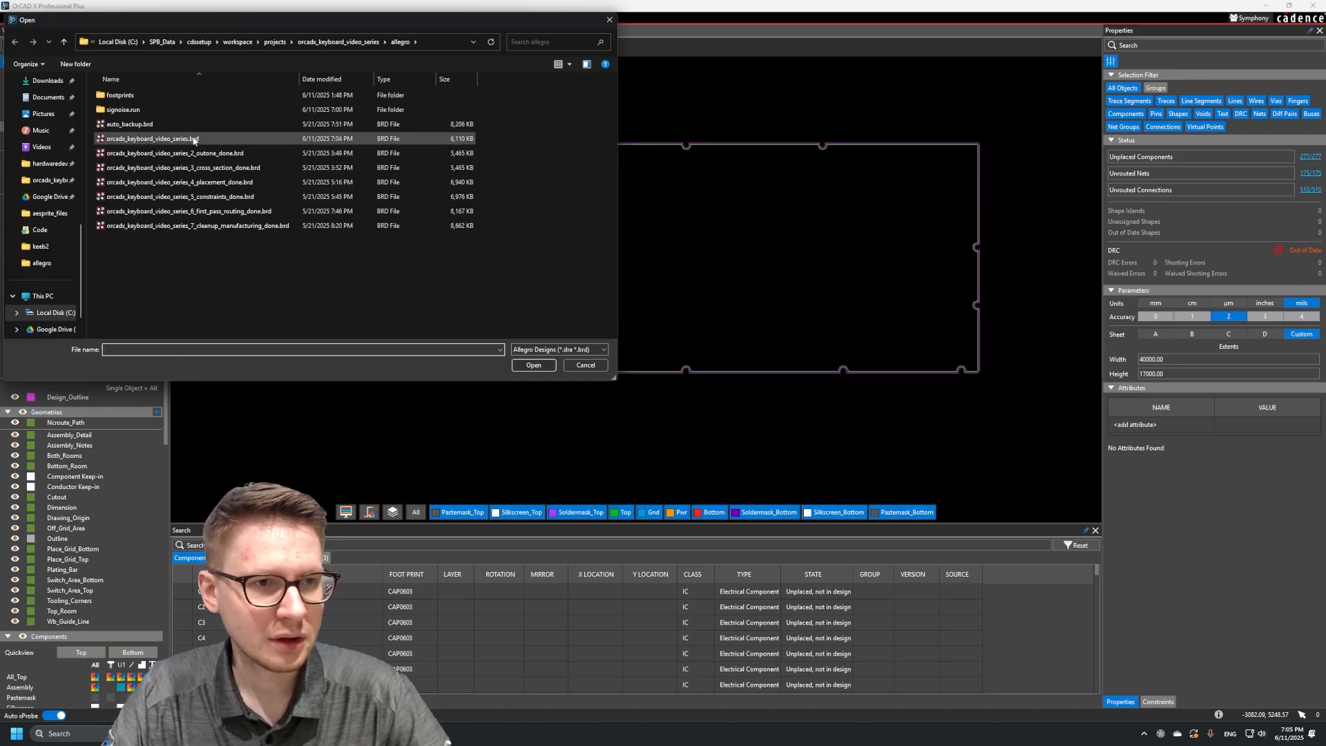
pyautogui.doubleClick(196, 139)
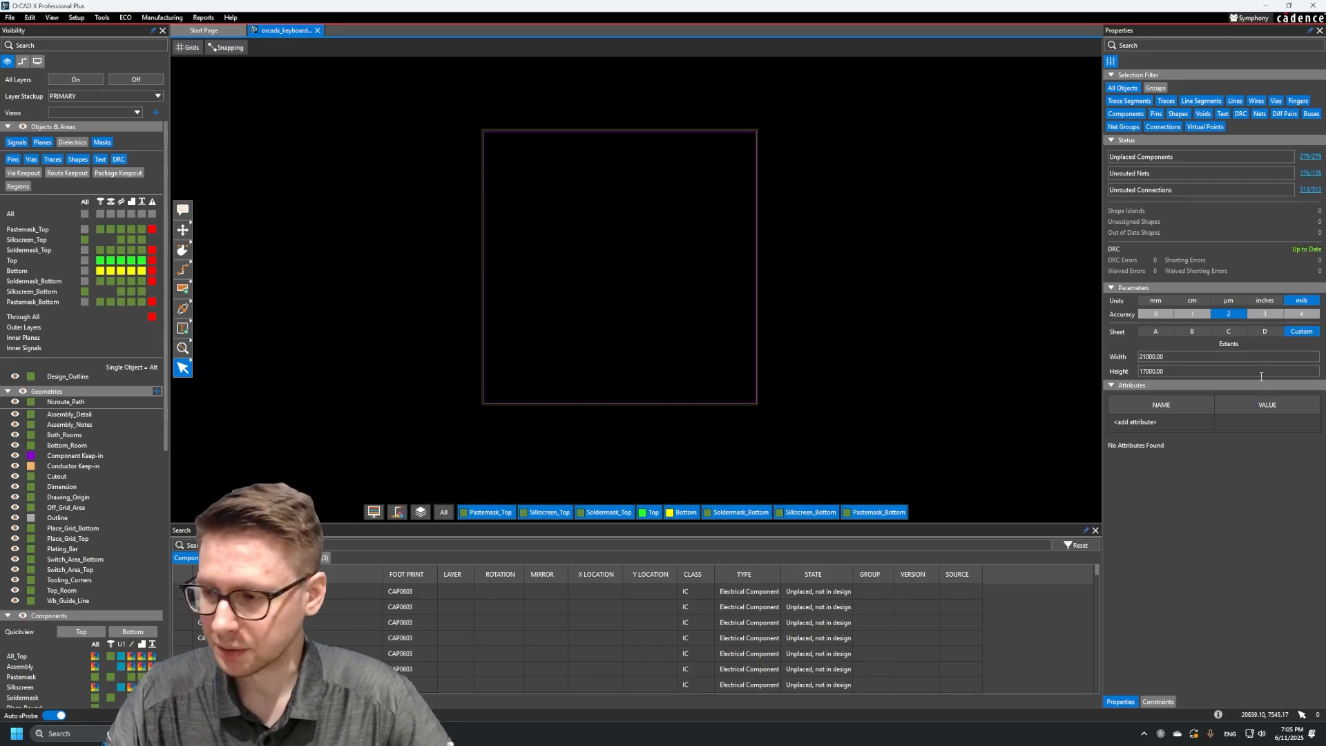
# Examine board_outline.png for the overall board dimensions, the edge cutout coordinates and the cutout radius
pyautogui.moveTo(1325, 579); pyautogui.dragTo(530, 87)
pyautogui.moveTo(788, 428); pyautogui.dragTo(1153, 613)
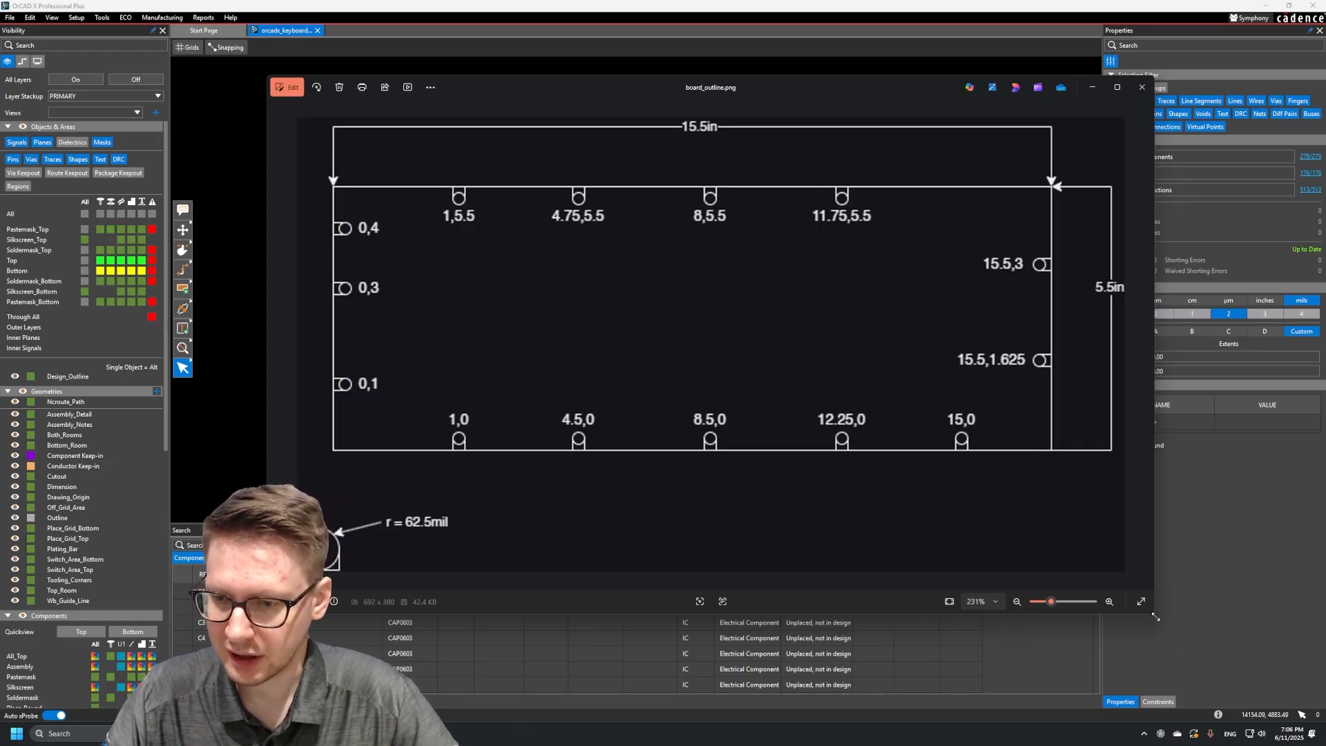
pyautogui.moveTo(1155, 613); pyautogui.dragTo(822, 450)
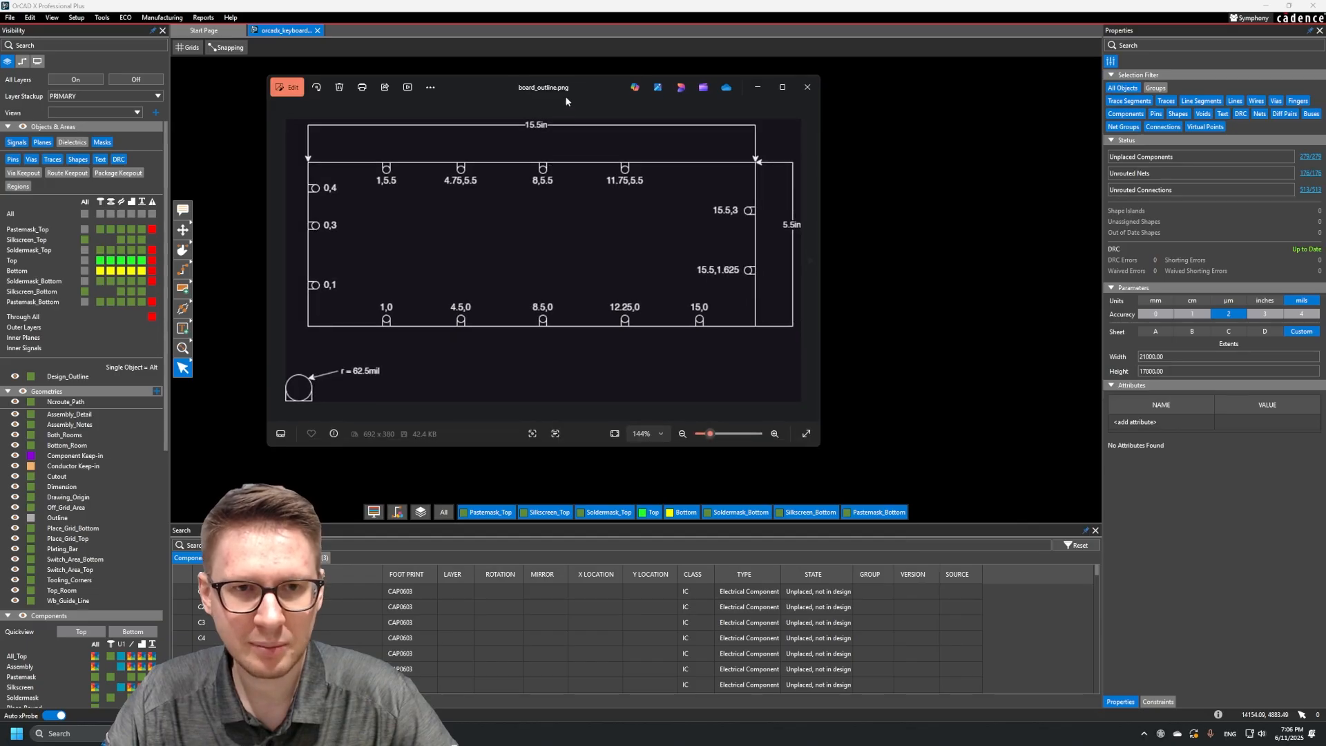
pyautogui.moveTo(548, 88); pyautogui.dragTo(1325, 564)
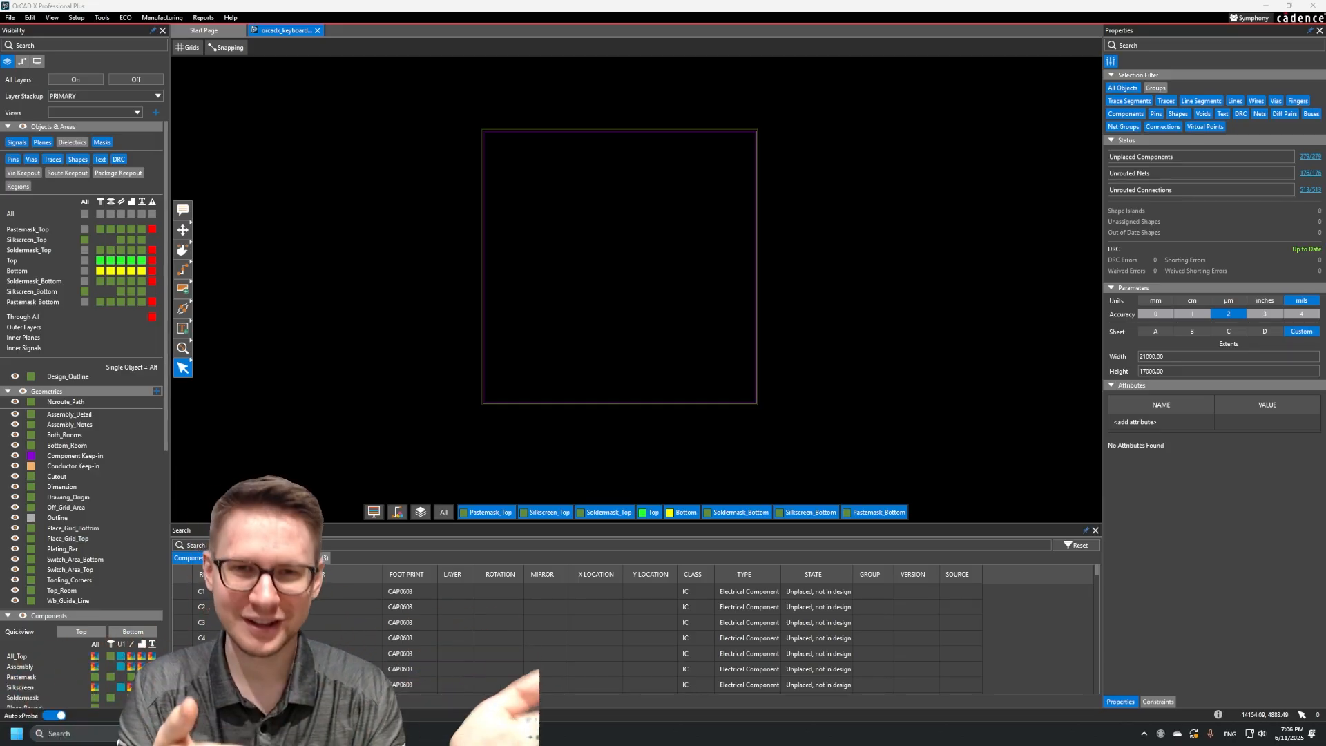
pyautogui.scroll(1, 843, 390)
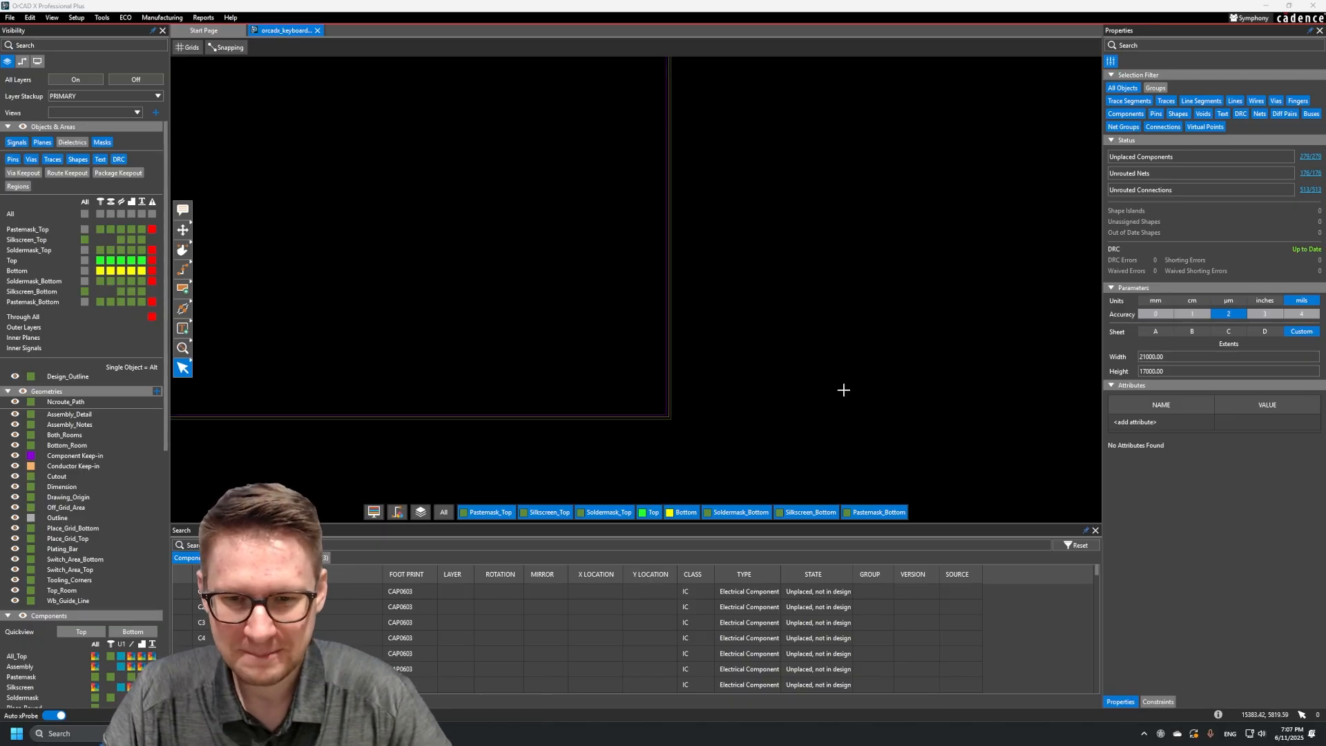
pyautogui.scroll(-1, 843, 389)
pyautogui.moveTo(591, 366); pyautogui.dragTo(626, 375, button='middle')
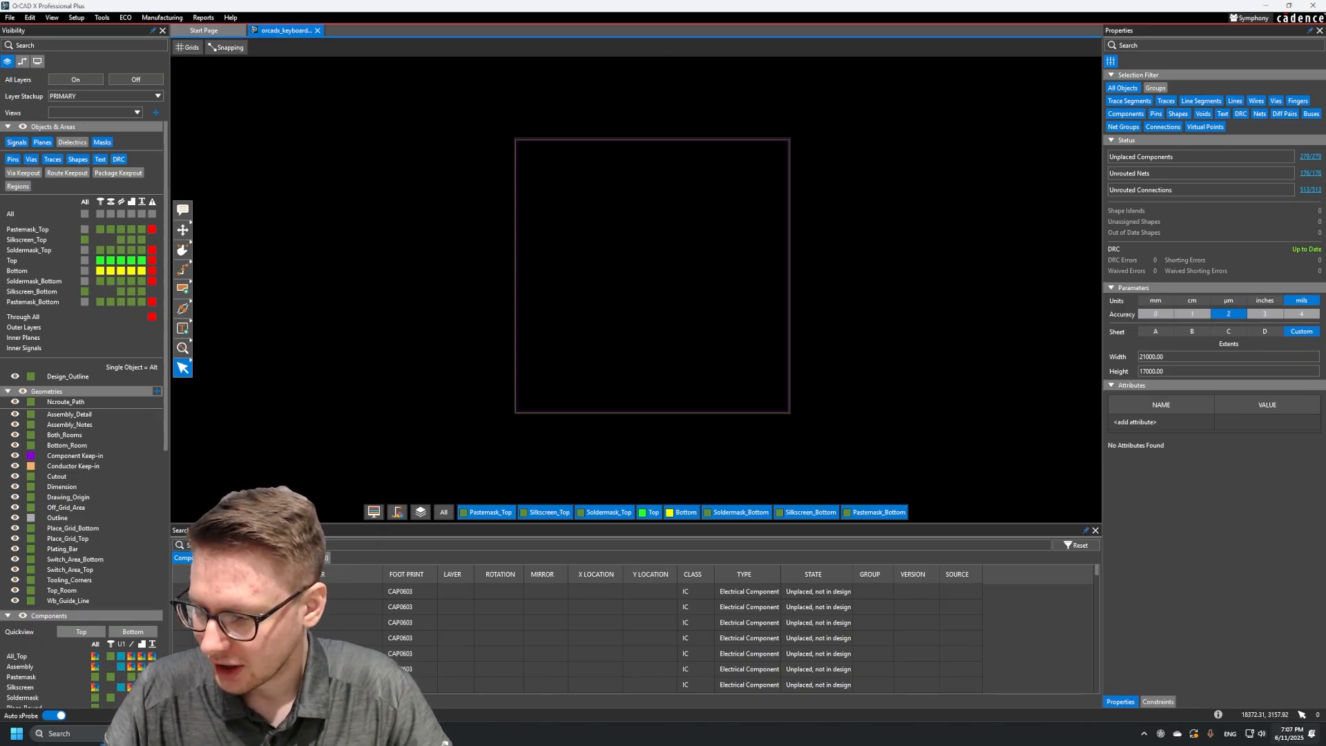
pyautogui.moveTo(898, 745); pyautogui.dragTo(726, 183)
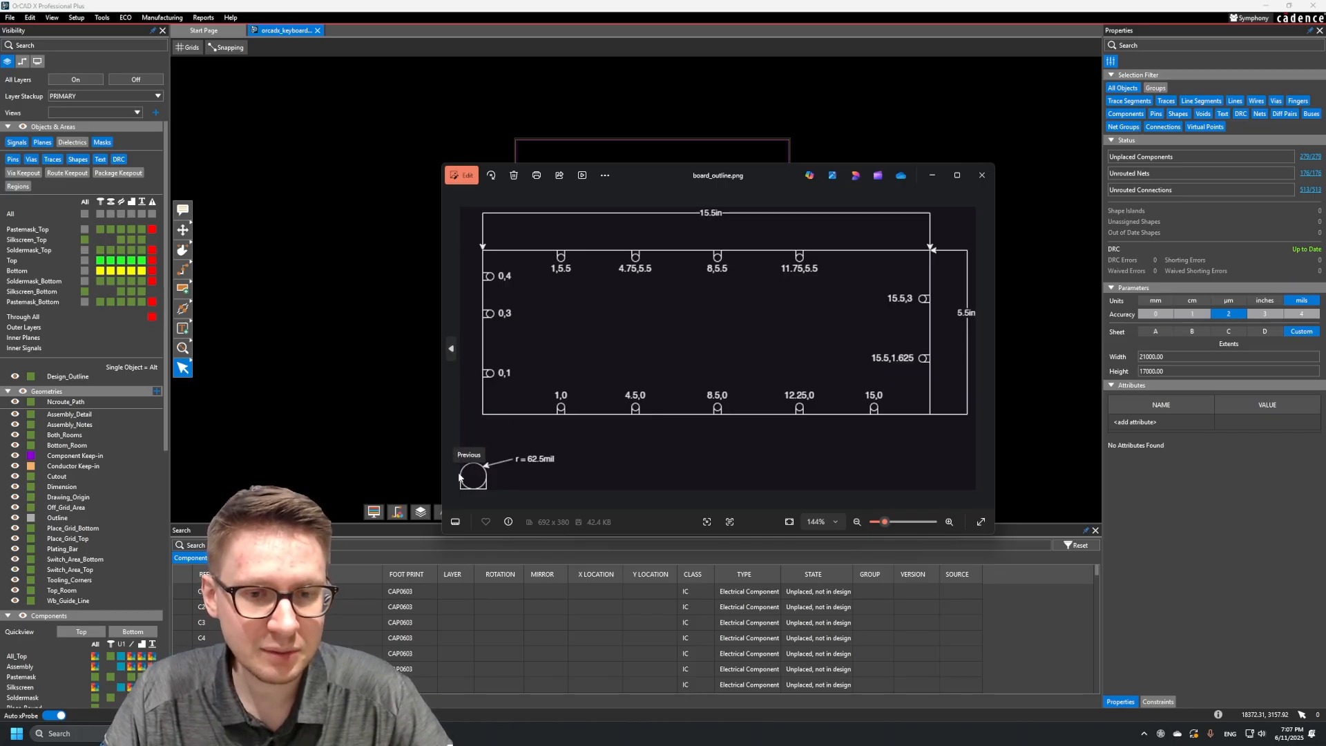
pyautogui.moveTo(625, 175); pyautogui.dragTo(1325, 575)
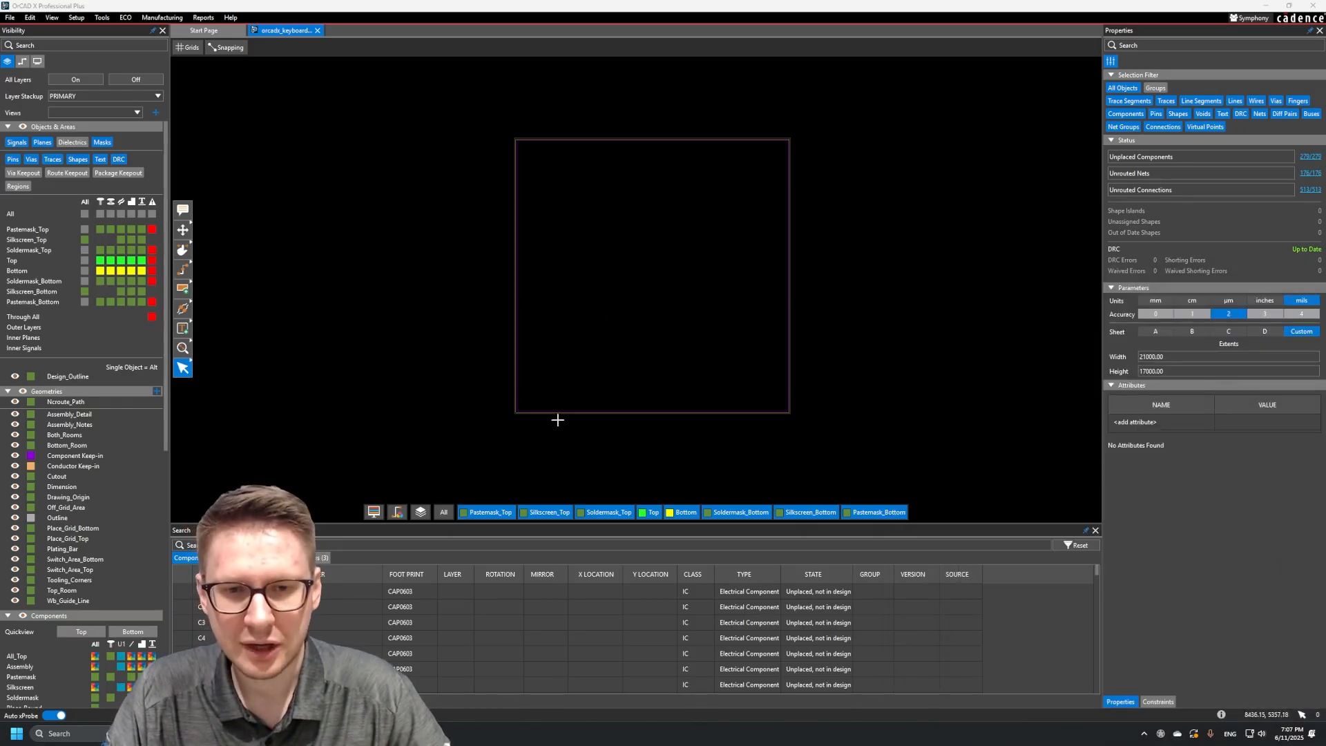
# Select the design outline and place the design origin on its lower-left corner, with shape vertex snapping active
pyautogui.scroll(2, 557, 419)
pyautogui.click(536, 398)
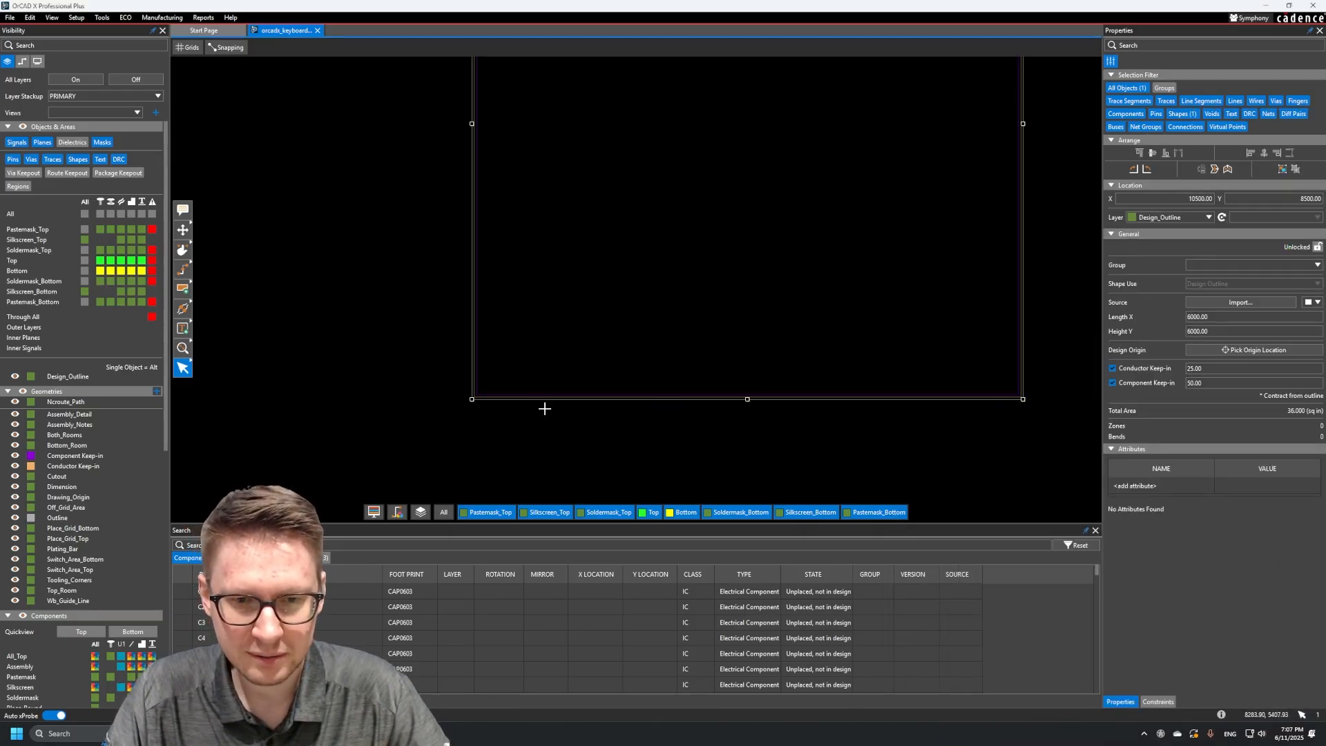
pyautogui.scroll(-3, 545, 409)
pyautogui.scroll(4, 415, 377)
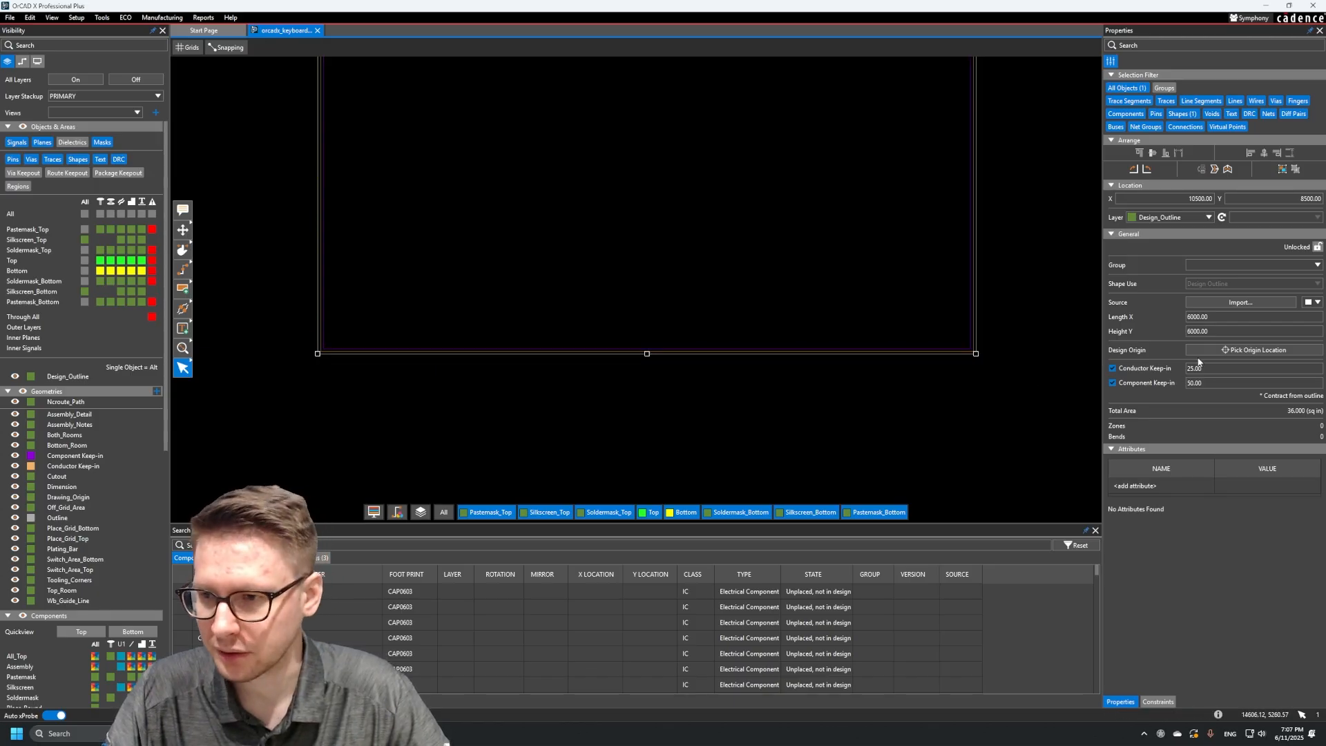
pyautogui.scroll(2, 361, 345)
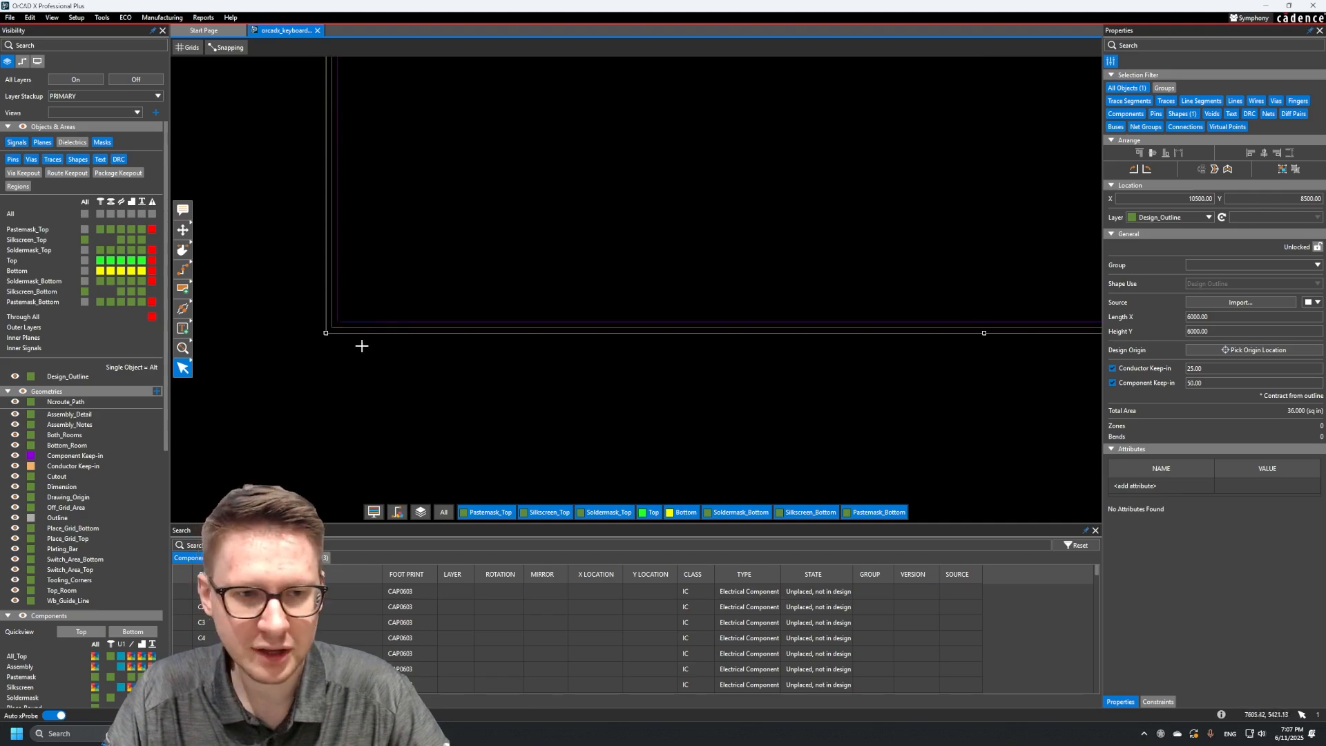
pyautogui.scroll(1, 362, 345)
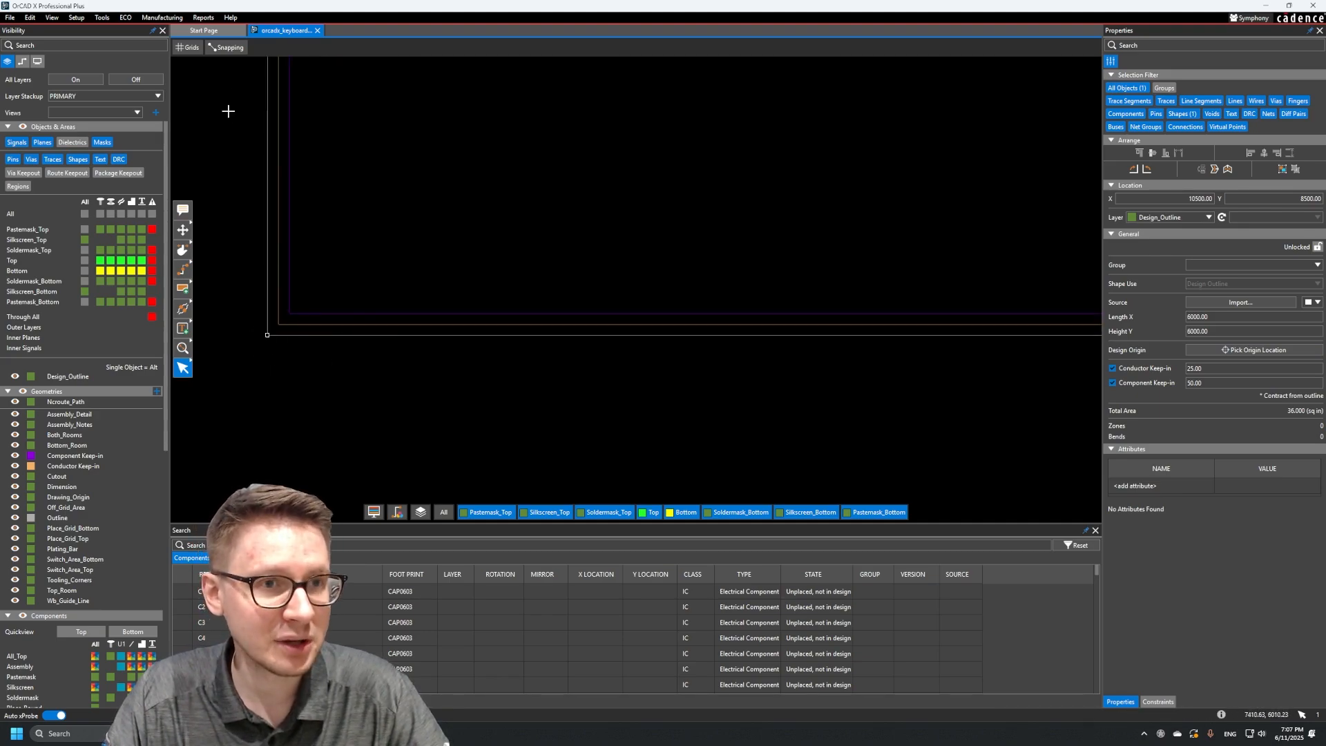
pyautogui.click(225, 47)
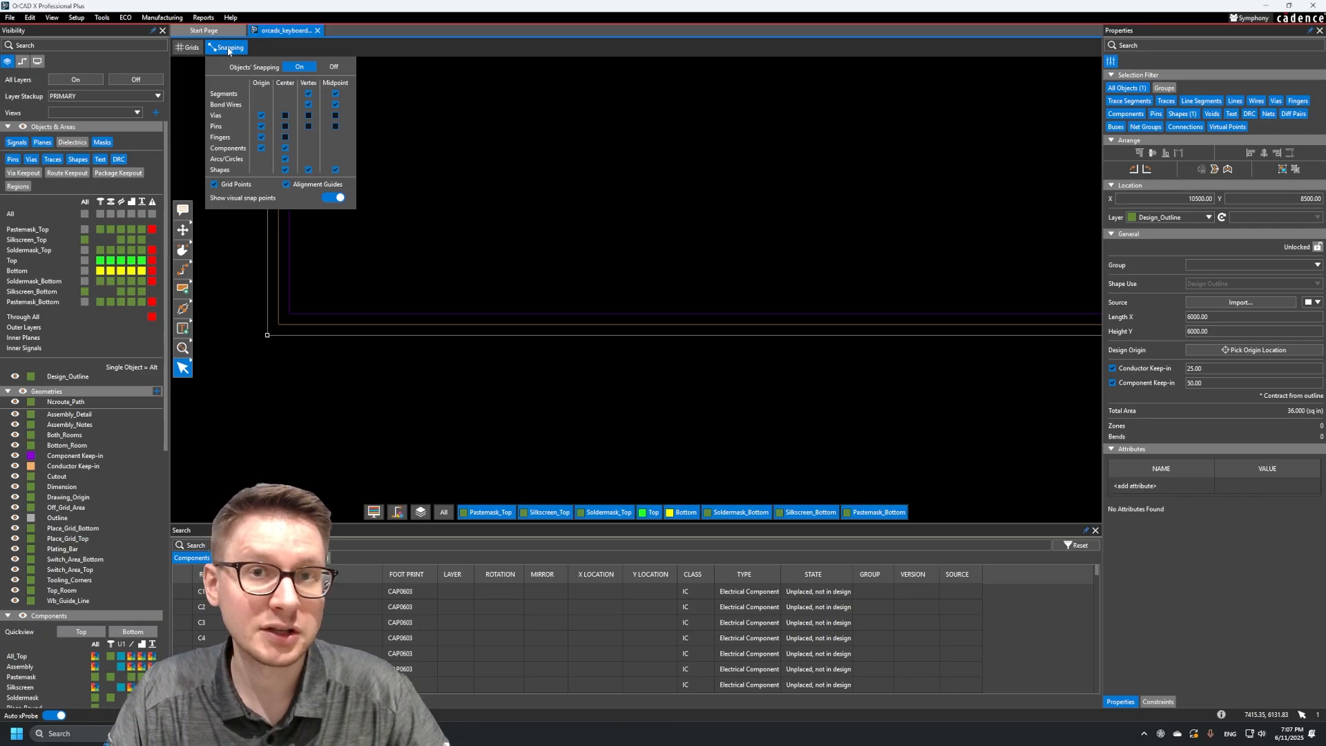
pyautogui.click(228, 49)
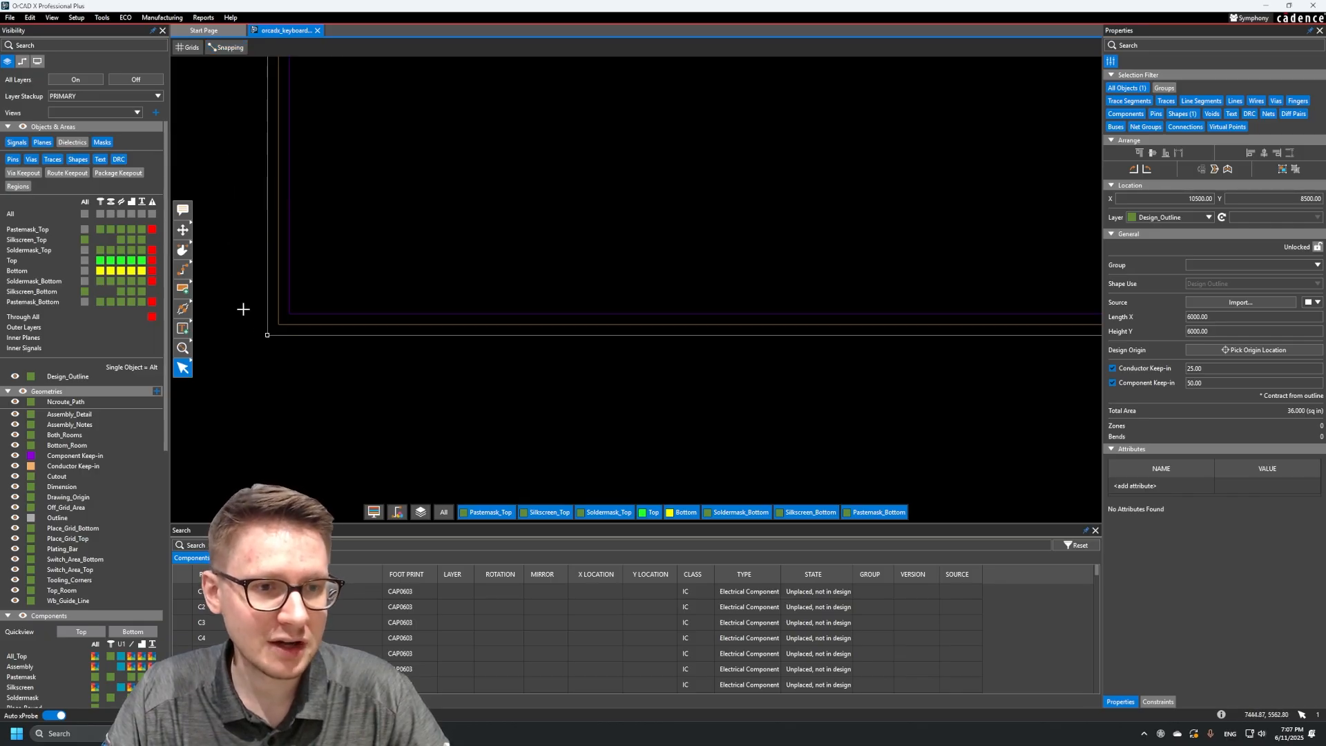
pyautogui.scroll(-2, 329, 367)
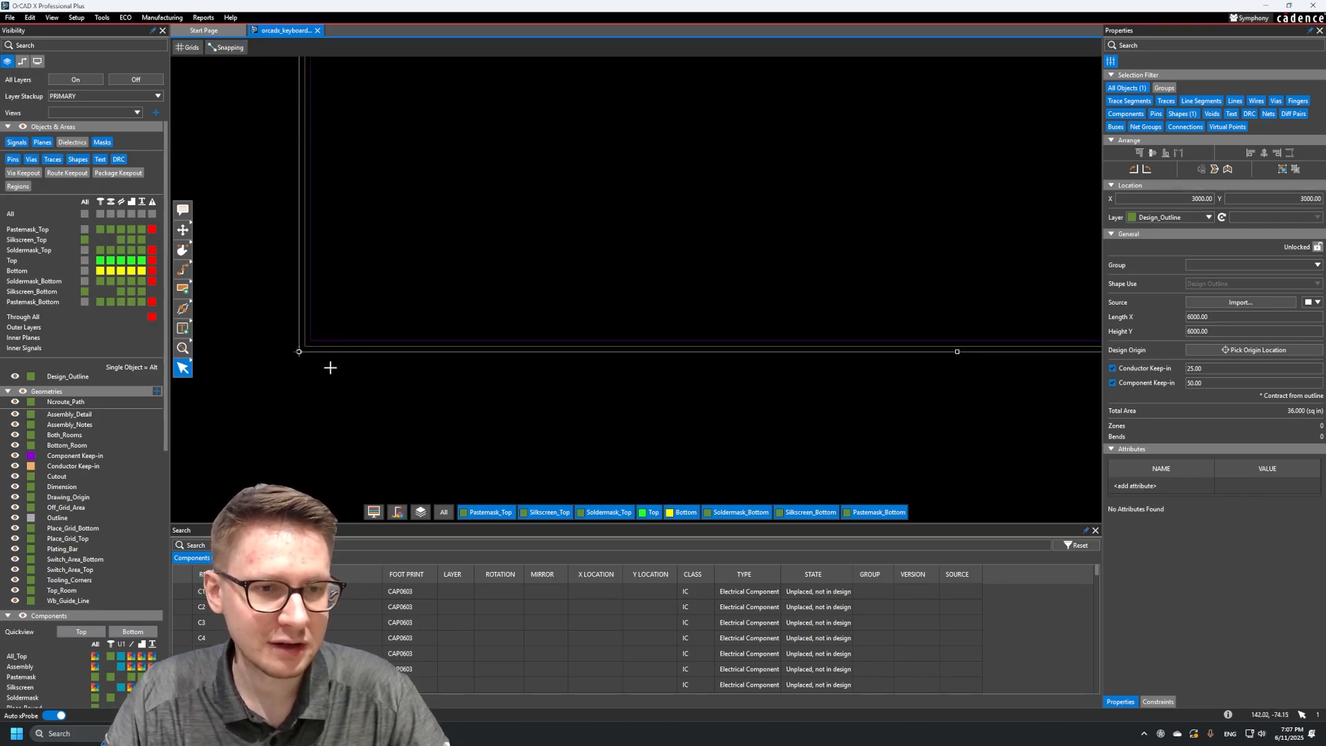
# Deselect the outline and set the drawing extents width to 30000 mils
pyautogui.scroll(-2, 453, 287)
pyautogui.moveTo(454, 264); pyautogui.dragTo(462, 411, button='middle')
pyautogui.scroll(-2, 487, 369)
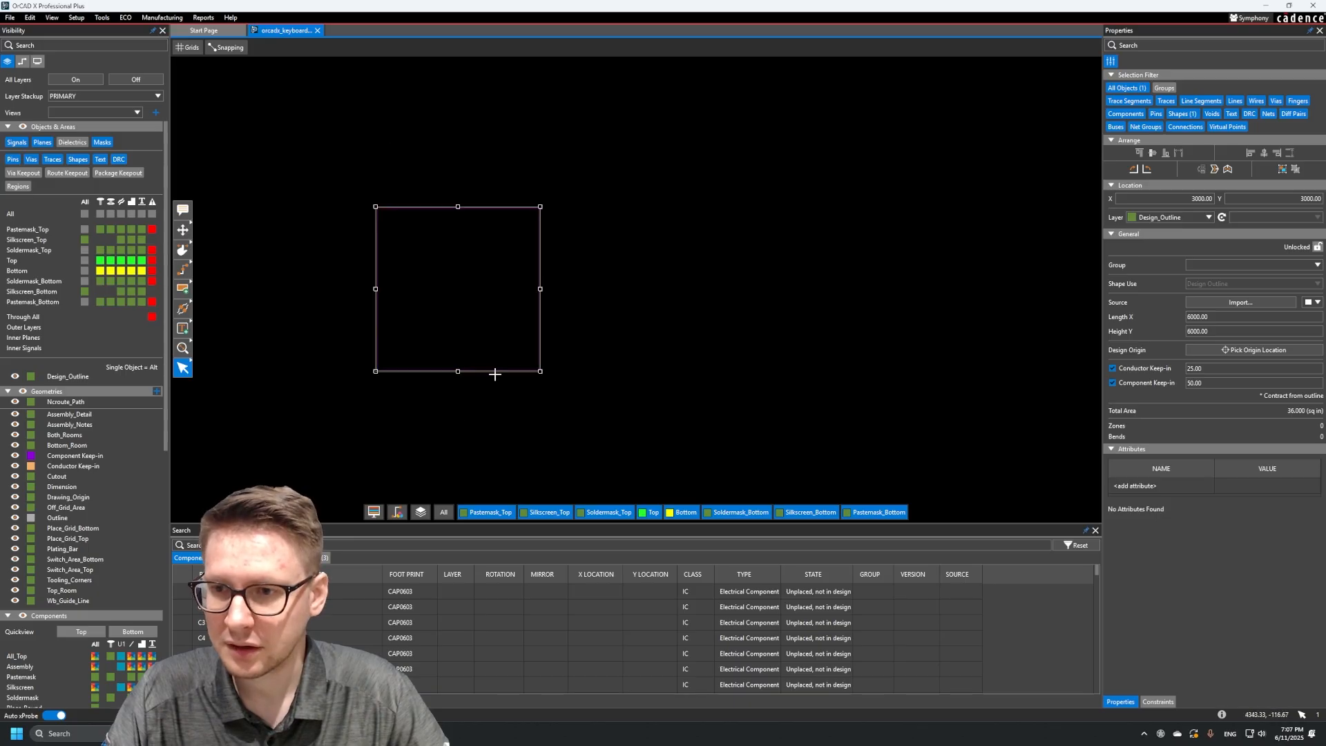
pyautogui.click(477, 400)
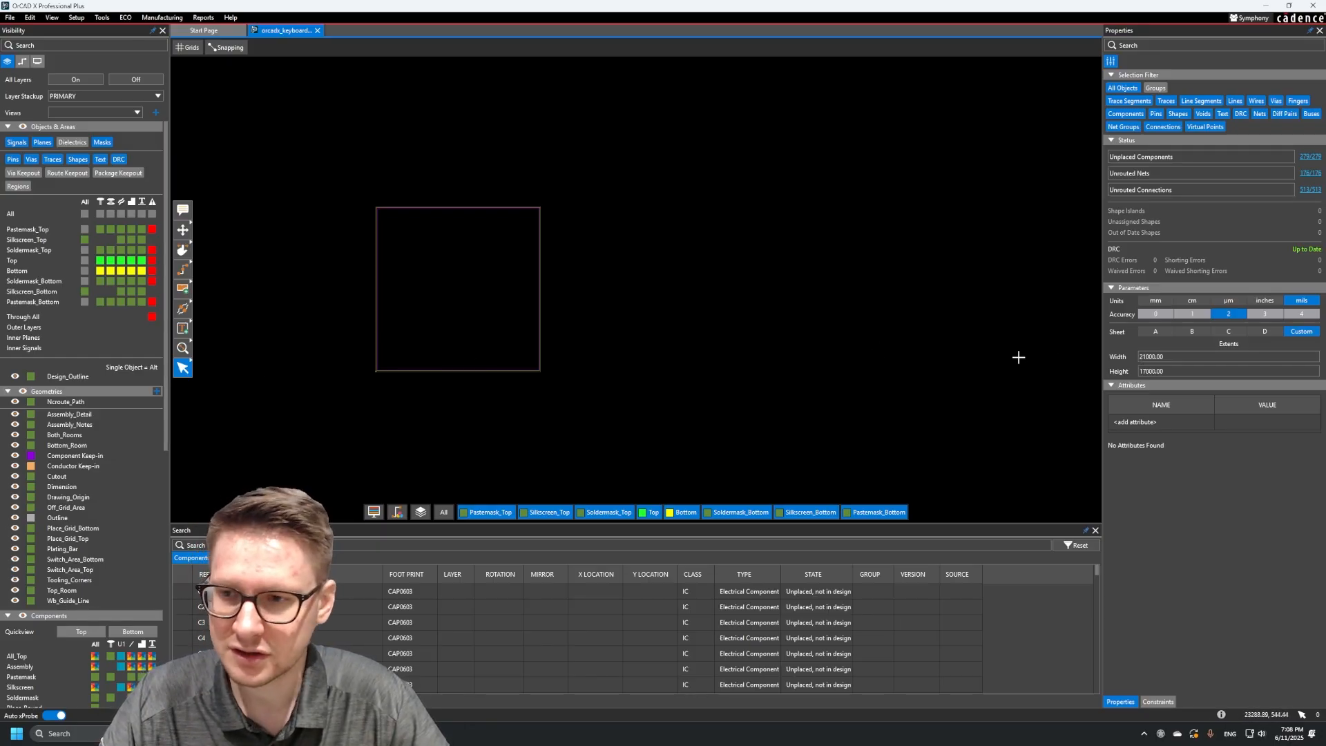
pyautogui.doubleClick(1193, 358)
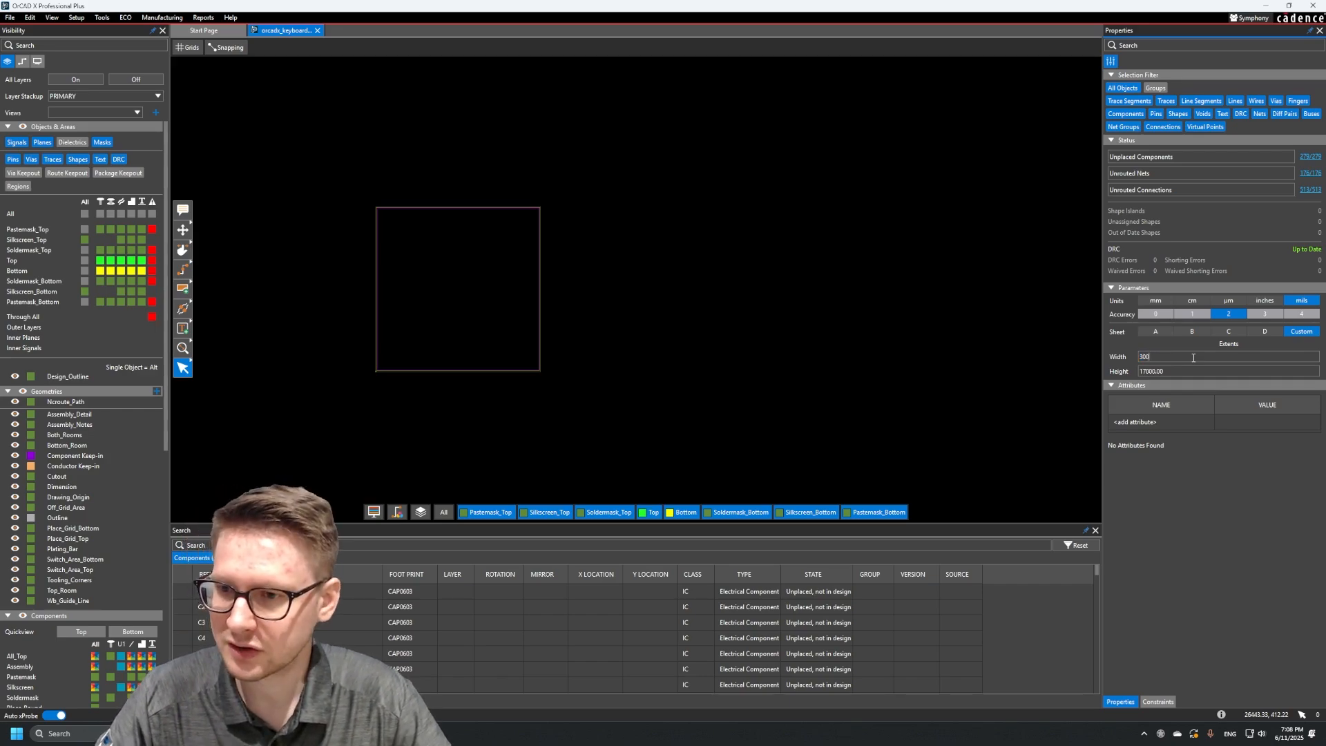
pyautogui.press('Tab')
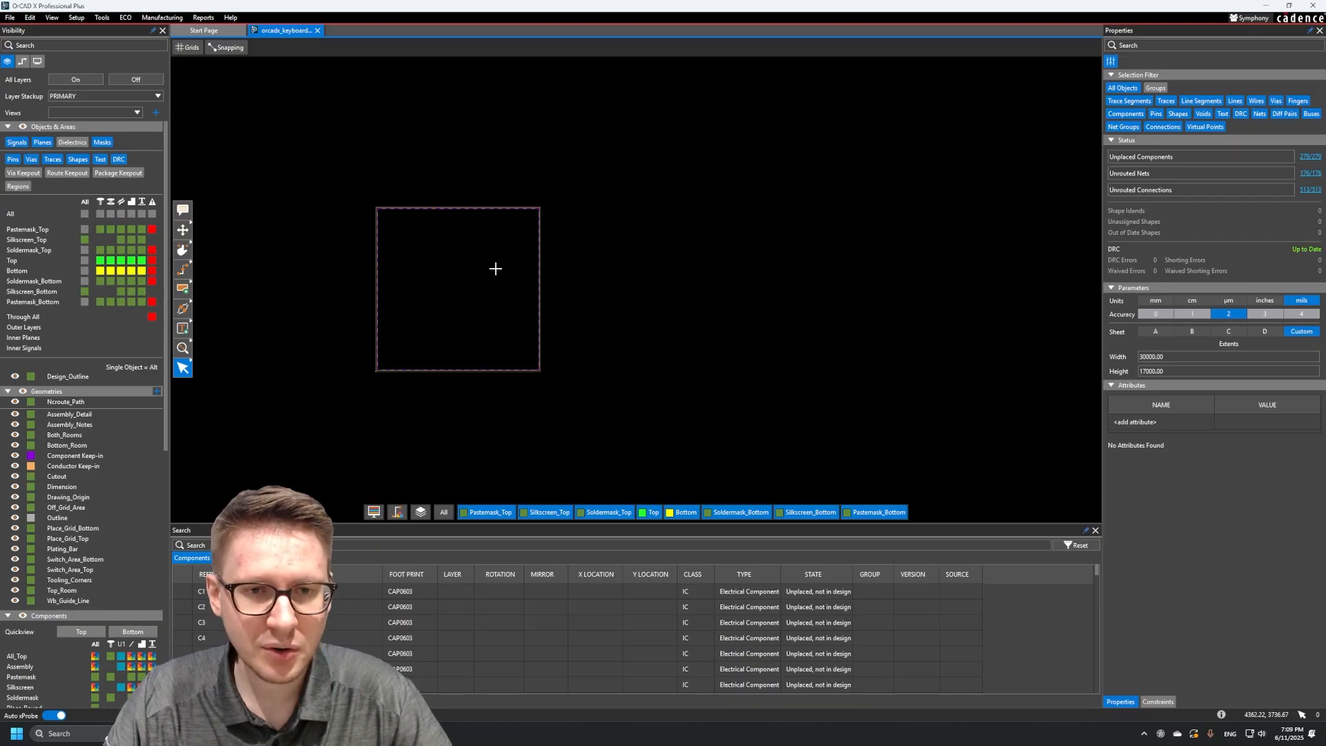
# Turn on grid visibility and set the quick grid to 62.5 mils in both x and y
pyautogui.scroll(2, 420, 301)
pyautogui.moveTo(470, 284); pyautogui.dragTo(456, 287, button='middle')
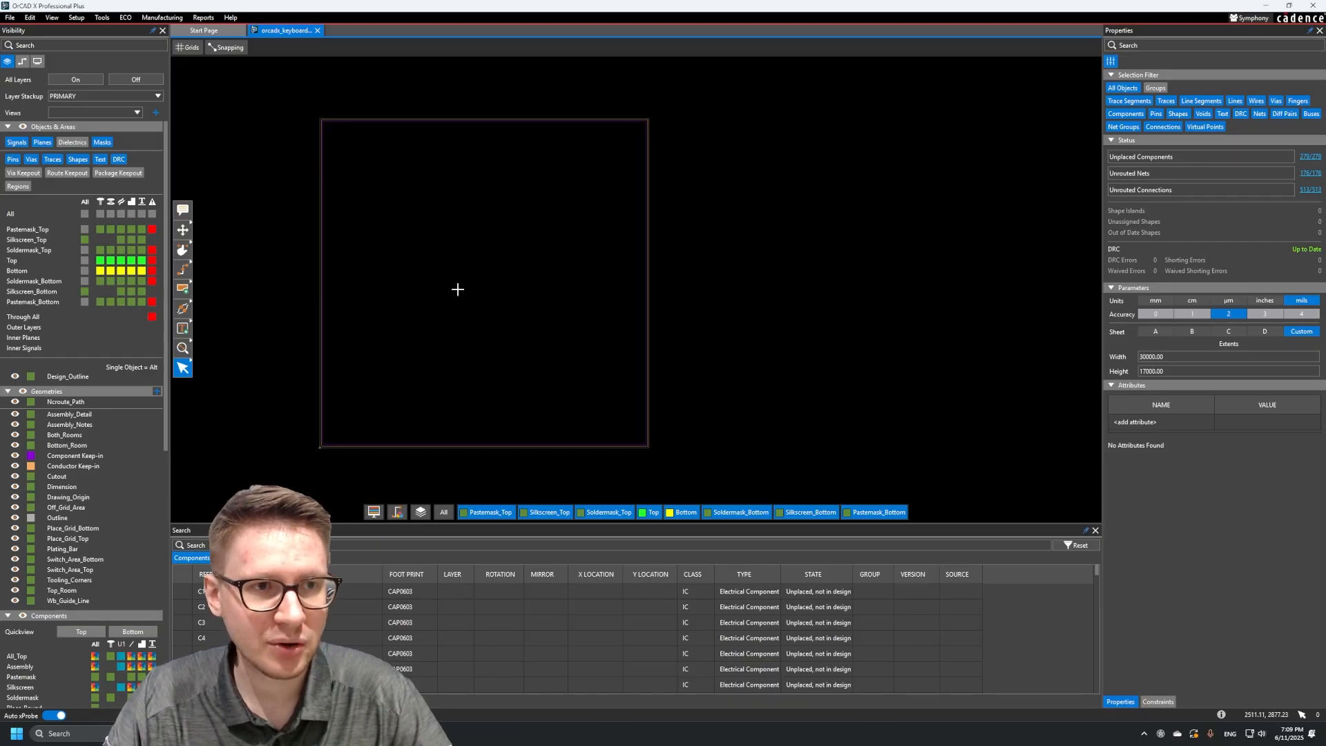
pyautogui.click(180, 50)
pyautogui.click(235, 68)
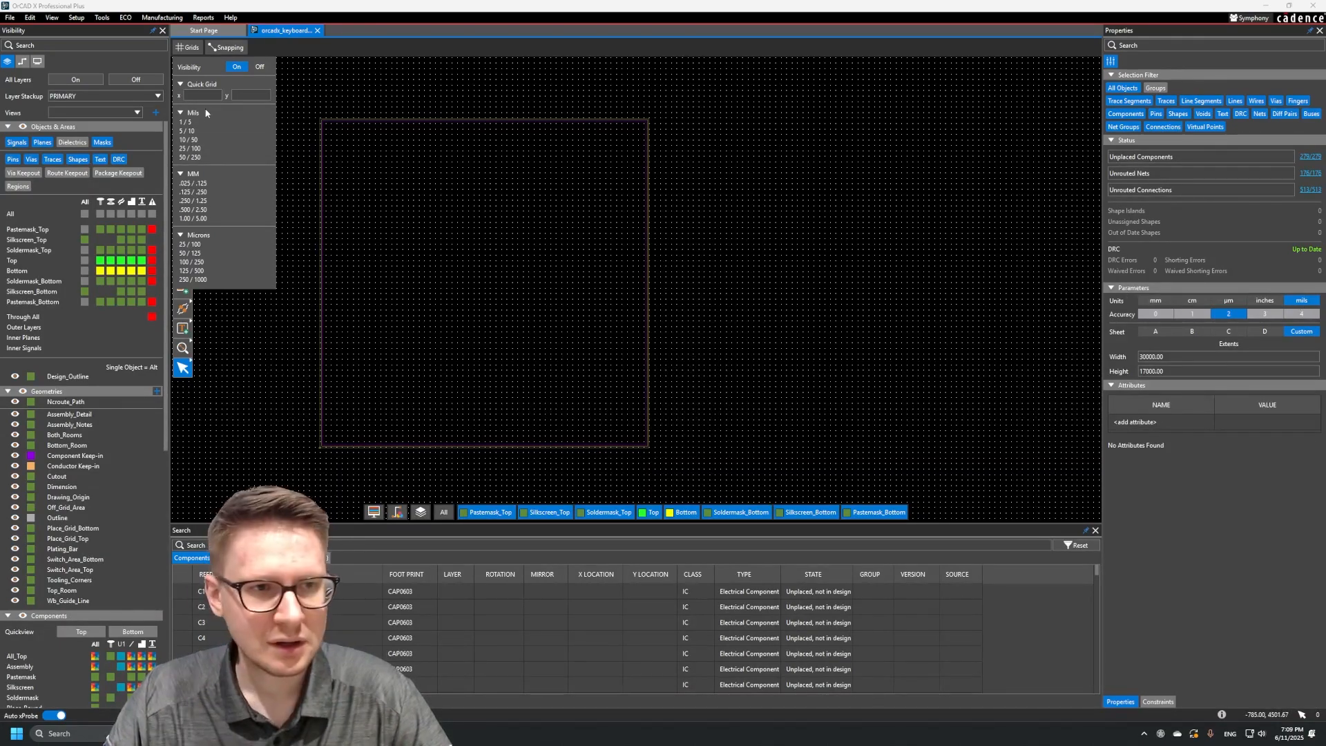
pyautogui.click(196, 93)
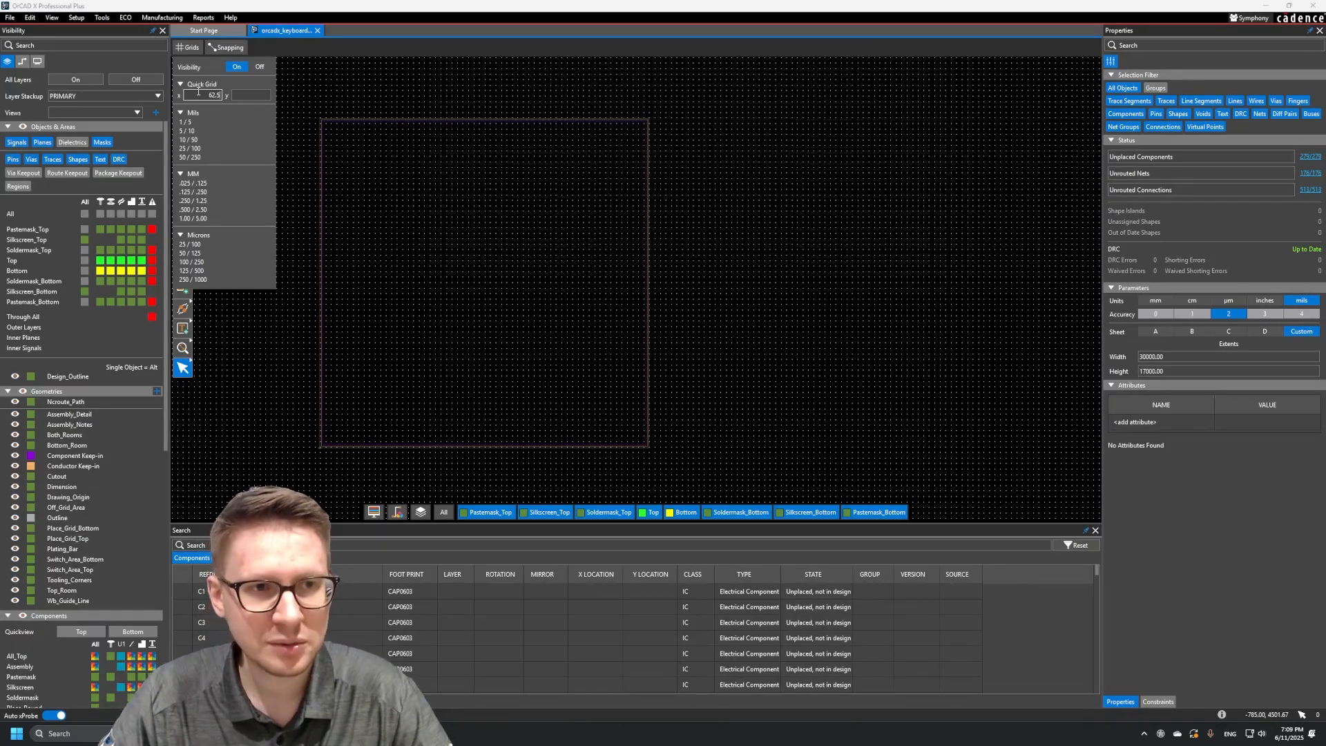
pyautogui.press('Tab')
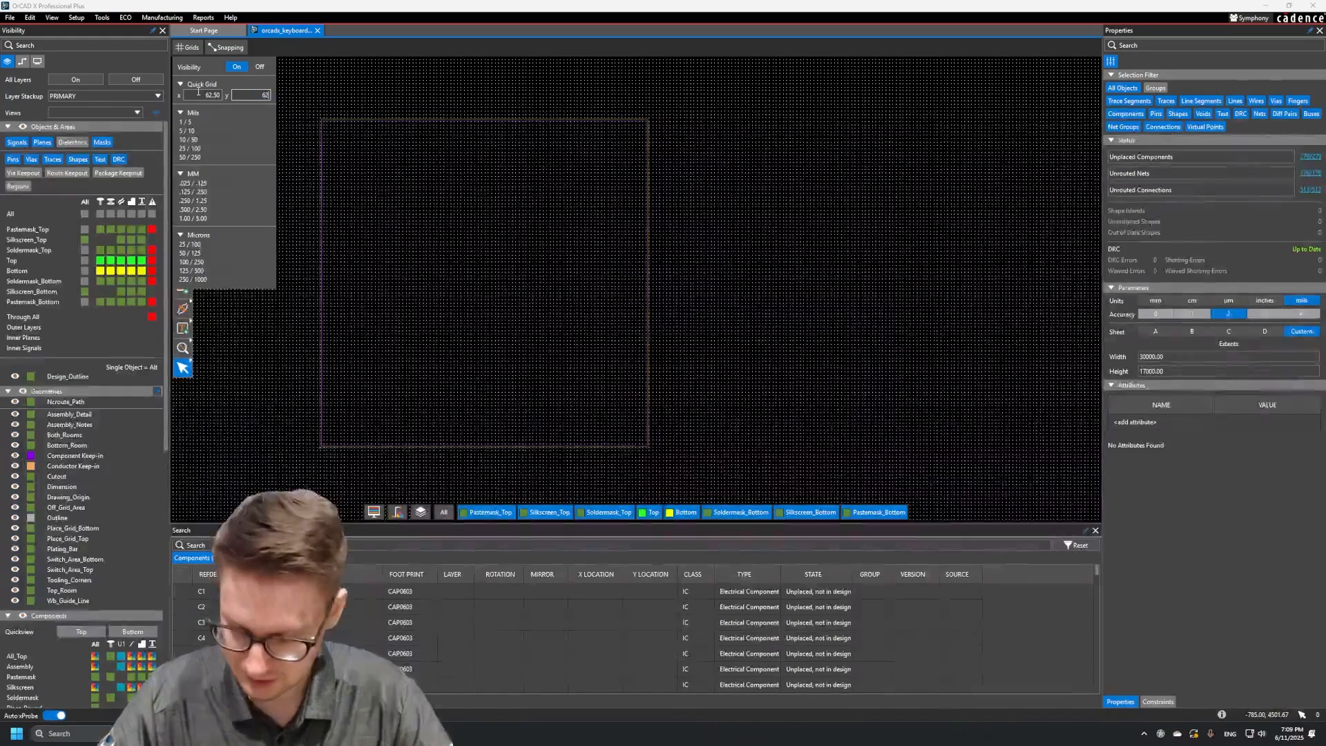
pyautogui.write('62.5')
pyautogui.press('Return')
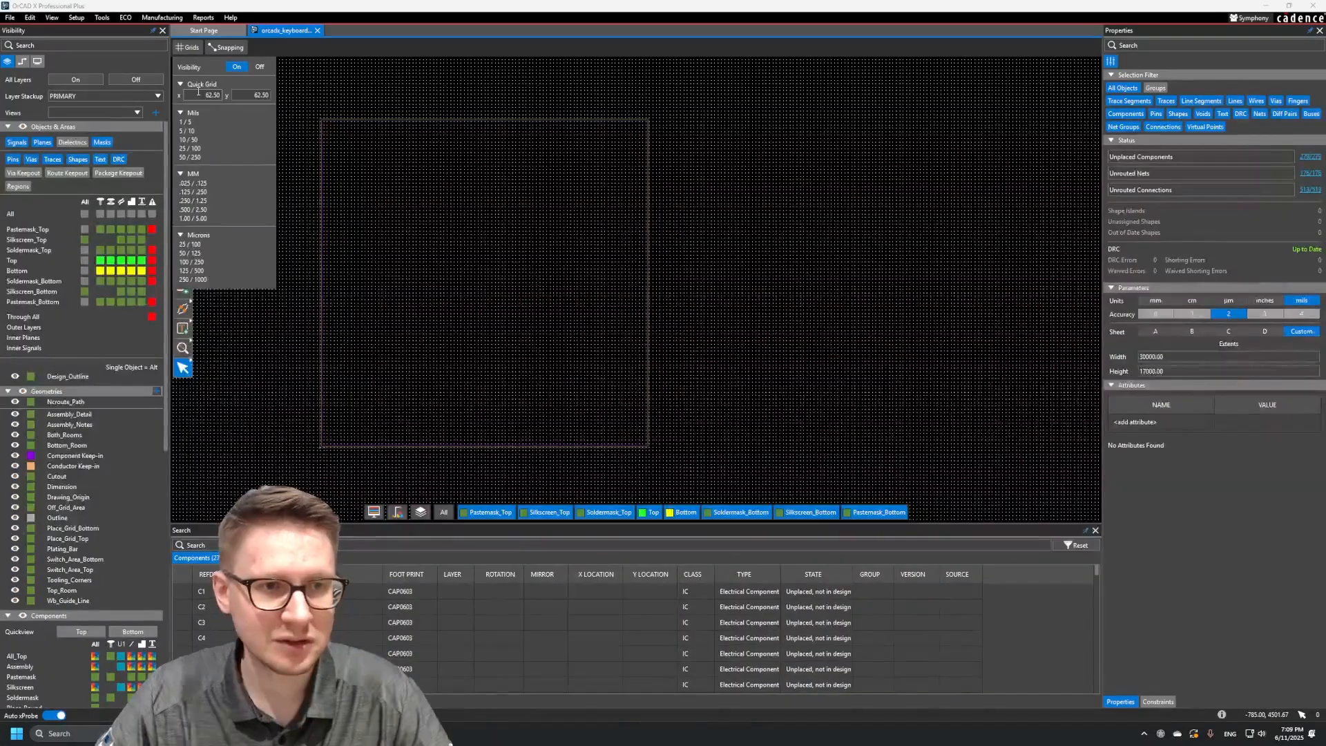
pyautogui.scroll(3, 339, 459)
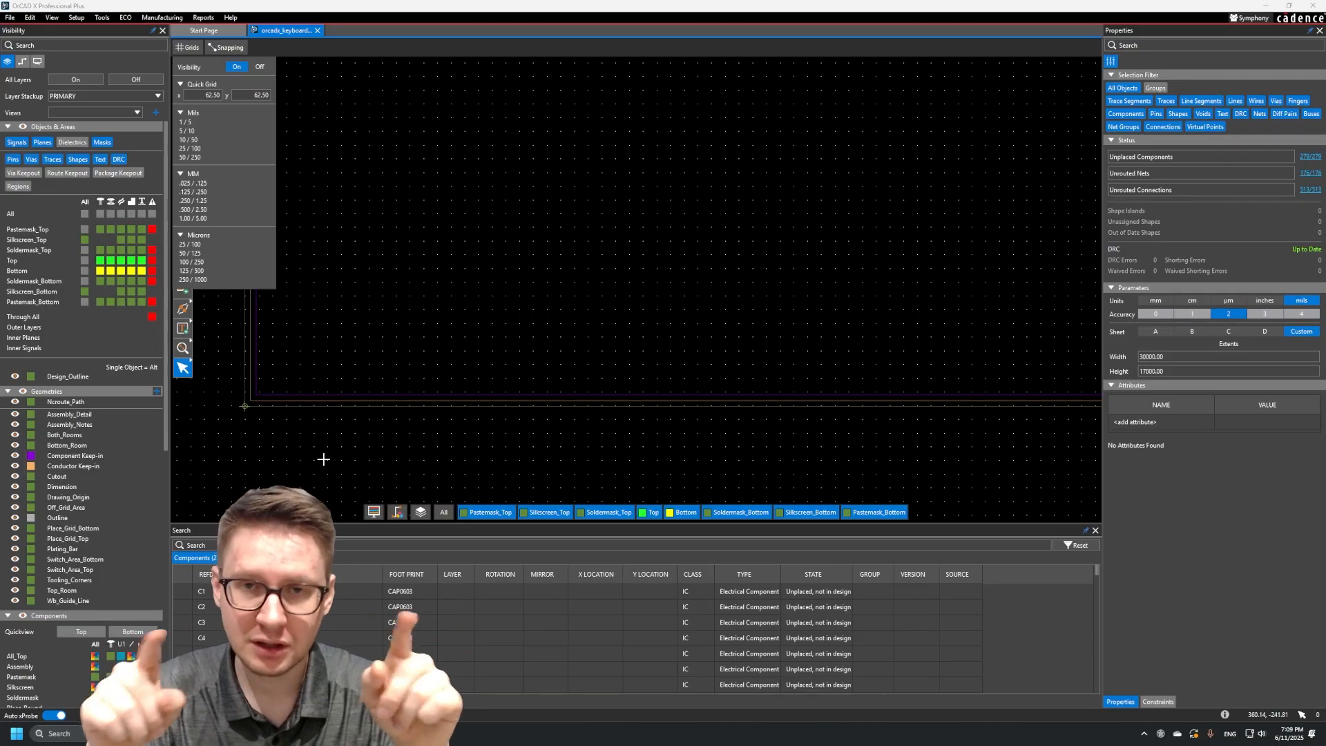
pyautogui.click(323, 459)
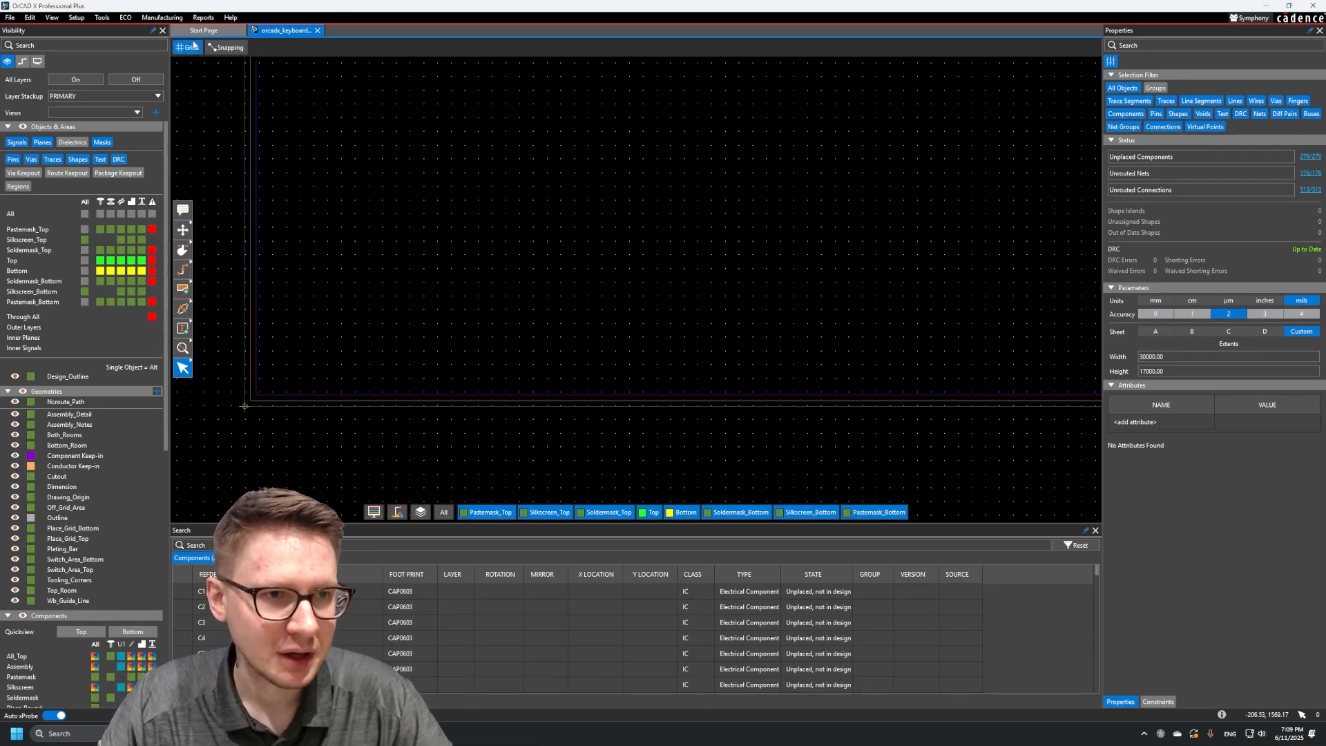
# Select the design outline and stretch its bottom edge down by 125 mils to a height of 6125 mils
pyautogui.moveTo(334, 198); pyautogui.dragTo(356, 212, button='middle')
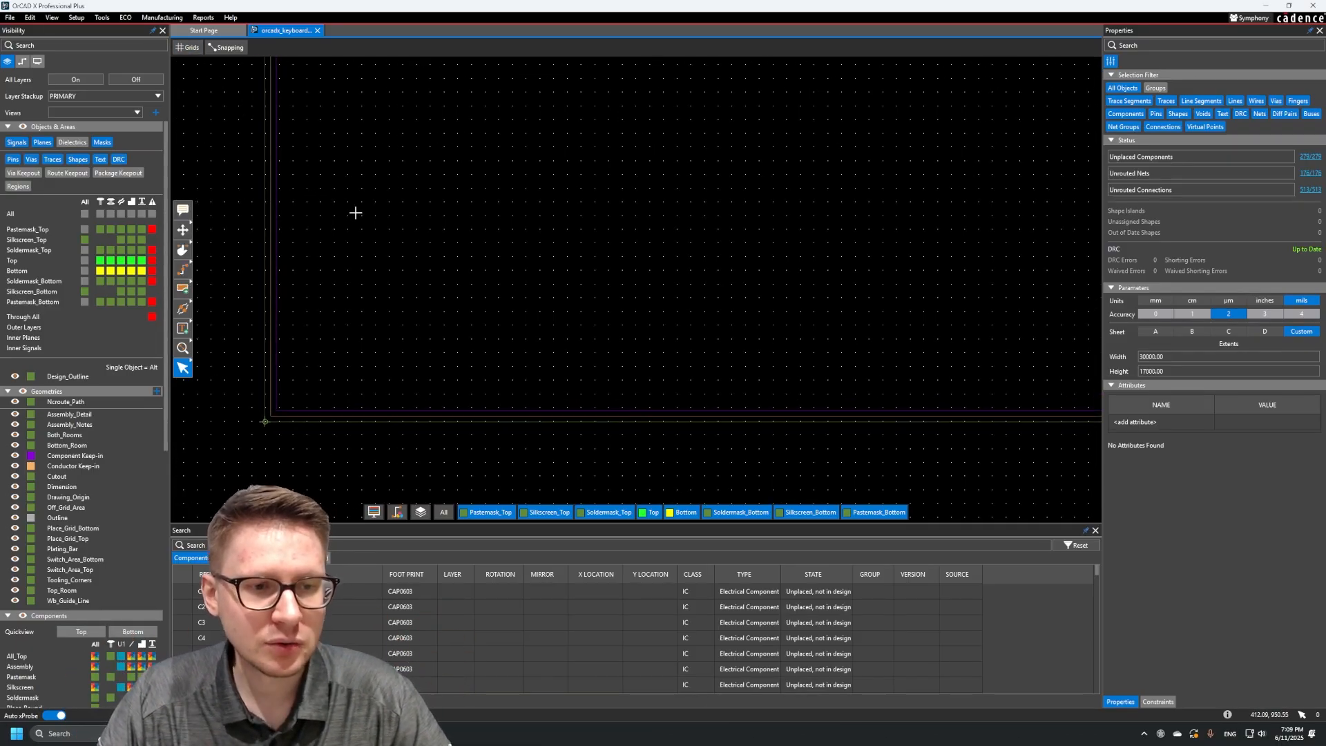
pyautogui.scroll(-3, 355, 212)
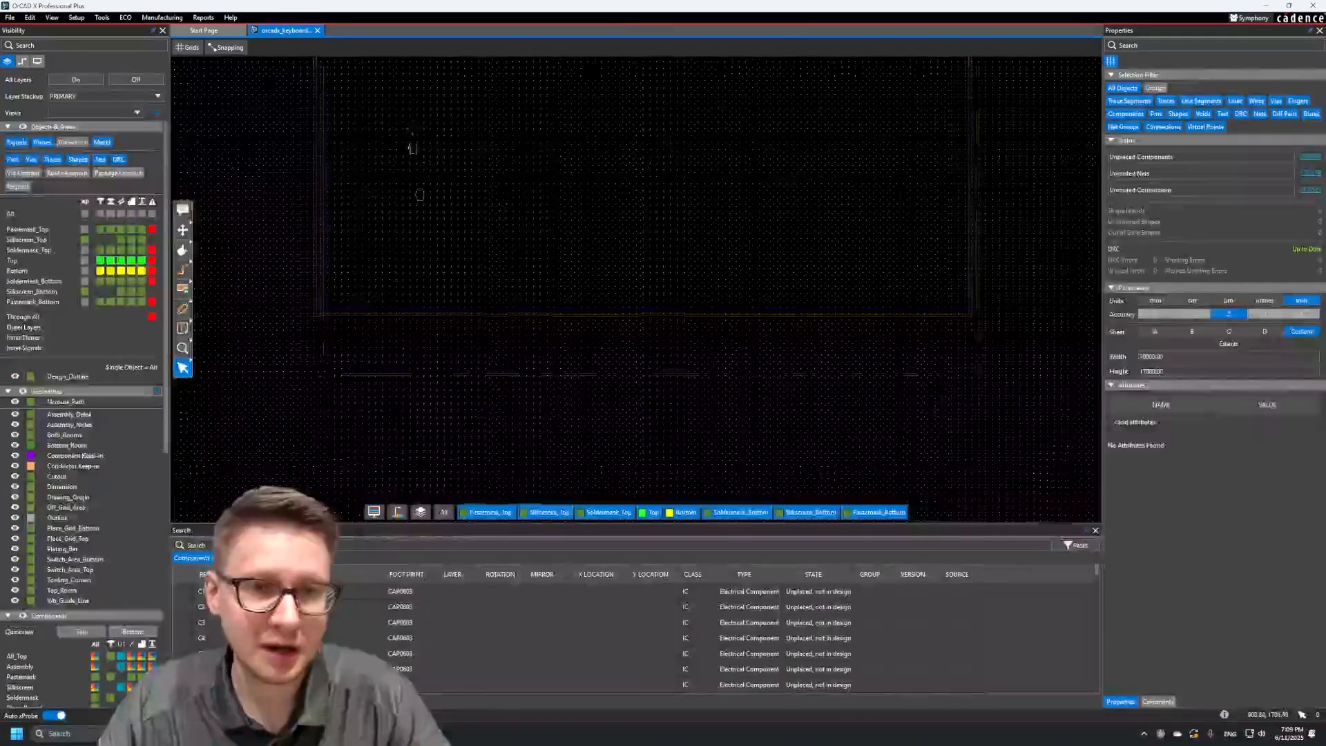
pyautogui.scroll(3, 437, 224)
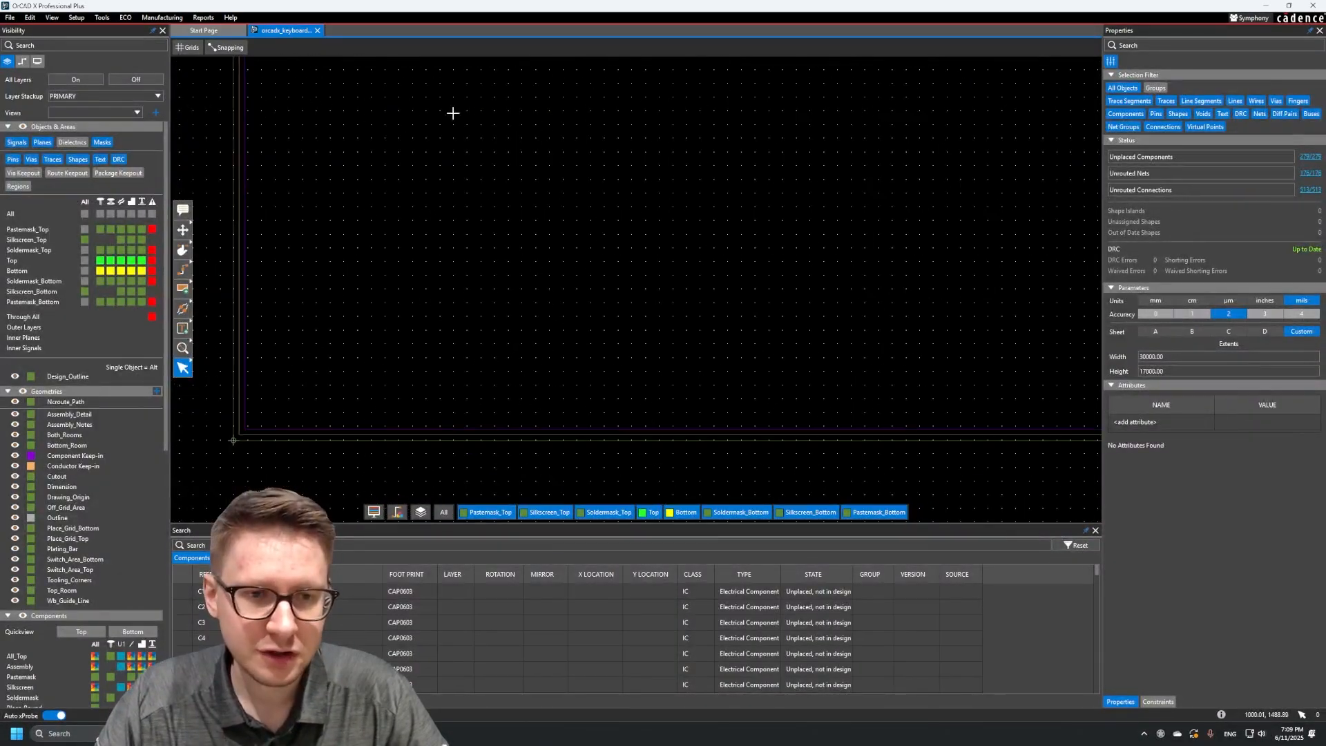
pyautogui.click(428, 441)
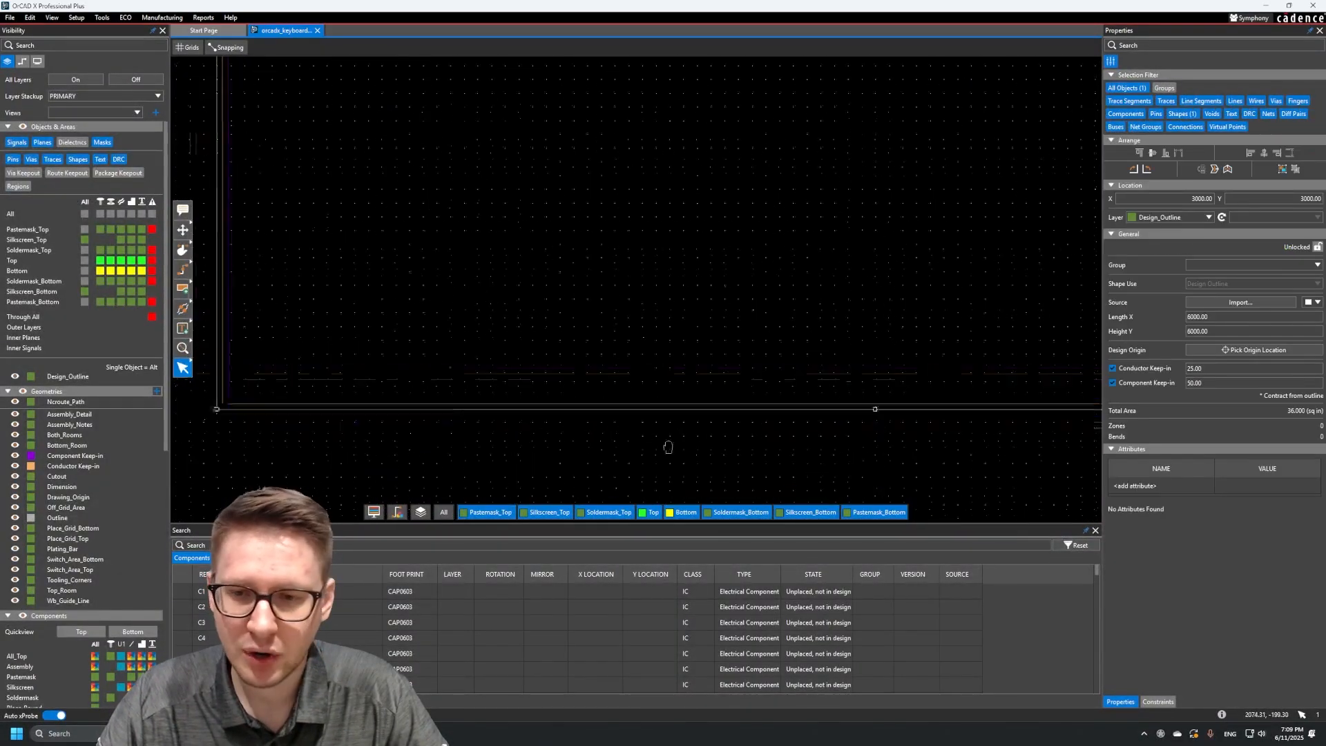
pyautogui.moveTo(848, 377)
pyautogui.mouseDown()
pyautogui.moveTo(837, 464)
pyautogui.moveTo(846, 403)
pyautogui.mouseUp()
pyautogui.moveTo(495, 400); pyautogui.dragTo(758, 393, button='middle')
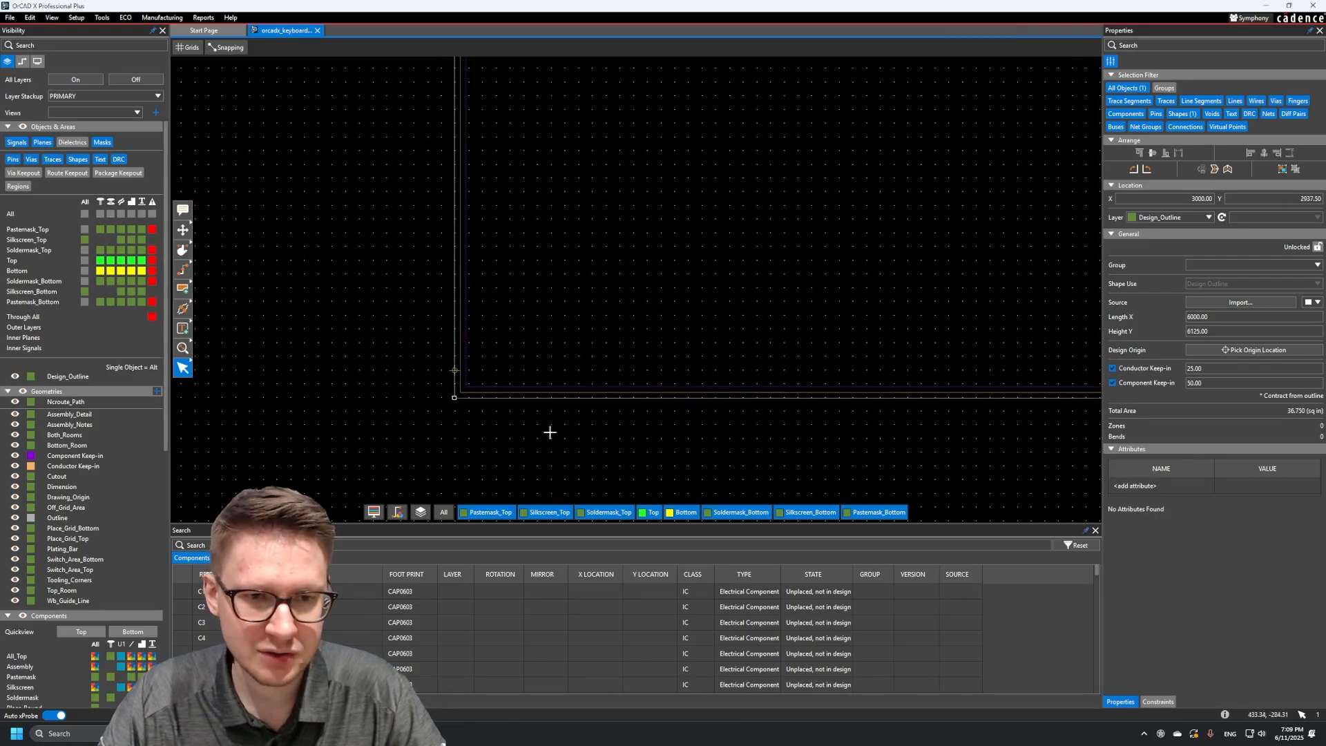
# Move the design outline's lower-left corner inward, making the outline 5975 mils long and 6100 mils high, and enter Edit Boundary
pyautogui.moveTo(455, 399)
pyautogui.mouseDown()
pyautogui.moveTo(455, 433)
pyautogui.moveTo(515, 449)
pyautogui.moveTo(461, 392)
pyautogui.mouseUp()
pyautogui.rightClick(461, 392)
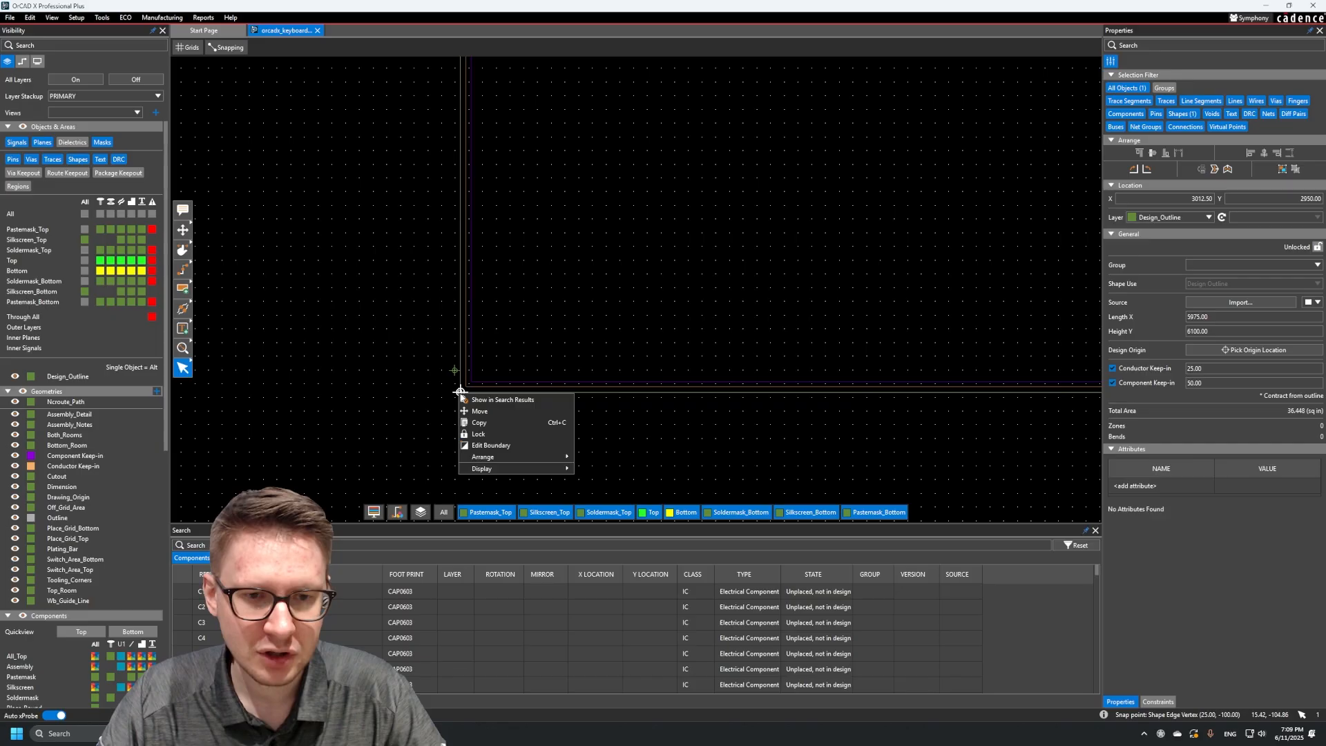
pyautogui.click(493, 447)
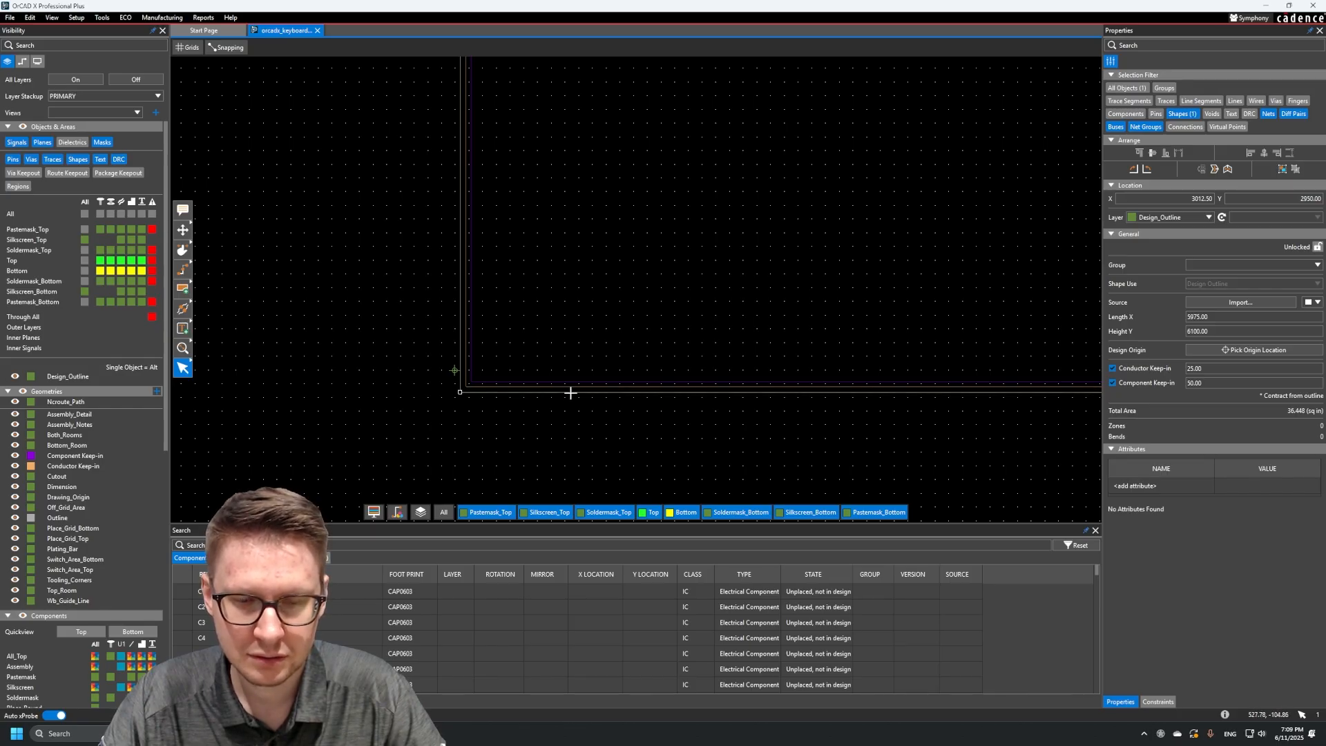
# Try to edit the design outline's boundary along its bottom edge, selecting and deselecting the outline between attempts
pyautogui.moveTo(570, 392); pyautogui.dragTo(628, 364)
pyautogui.click(592, 383)
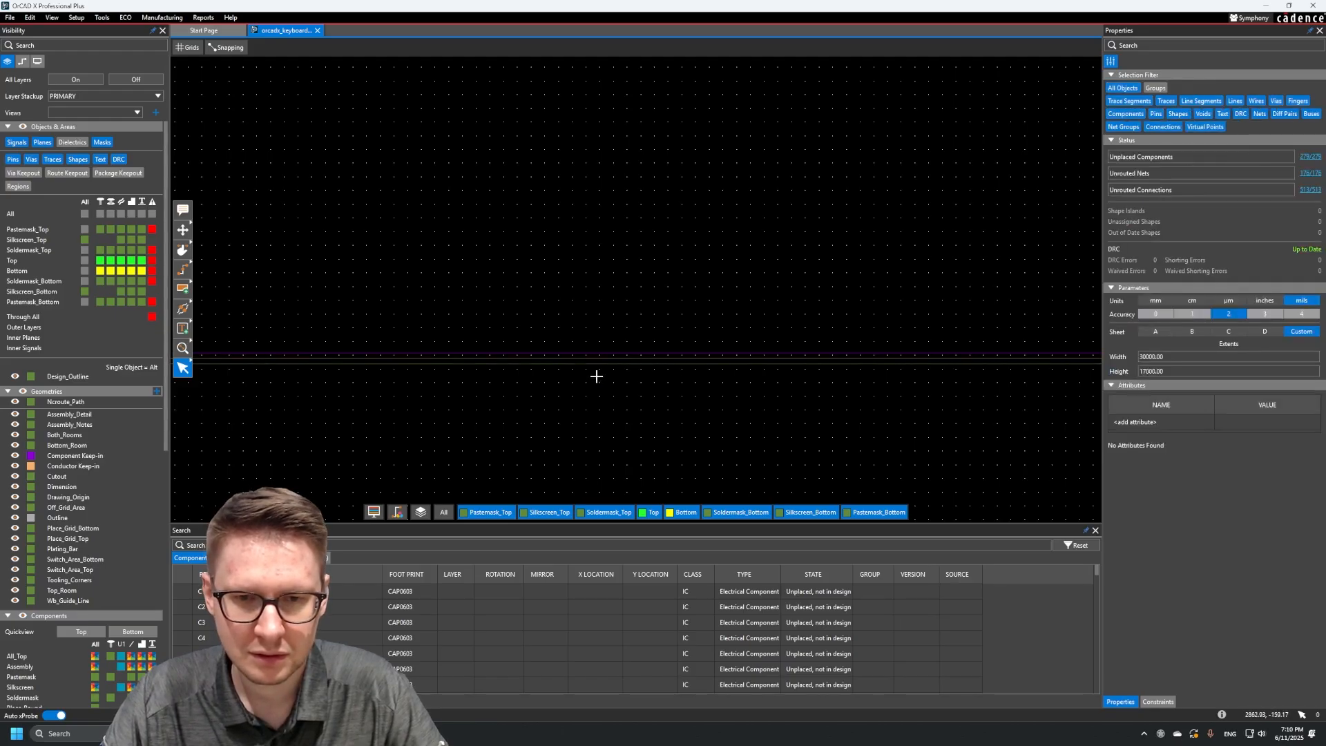
pyautogui.rightClick(587, 364)
pyautogui.click(619, 421)
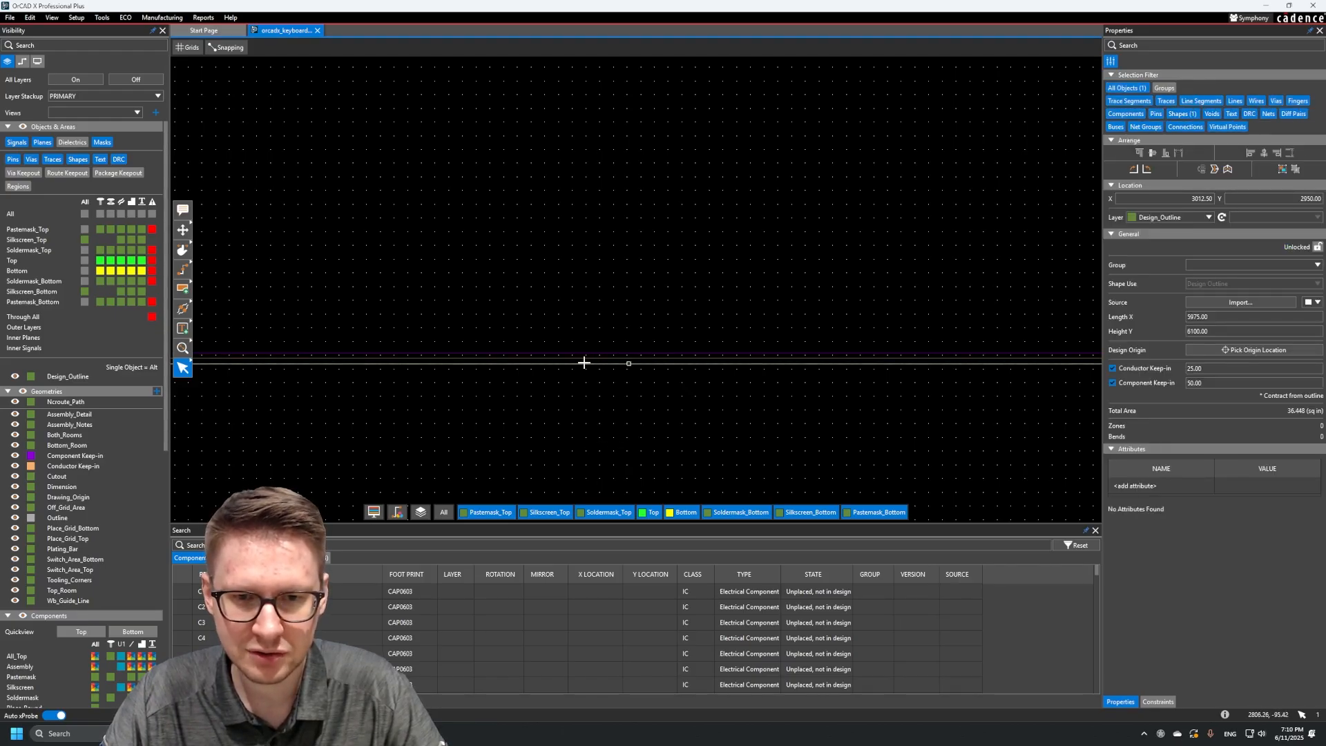
pyautogui.click(539, 421)
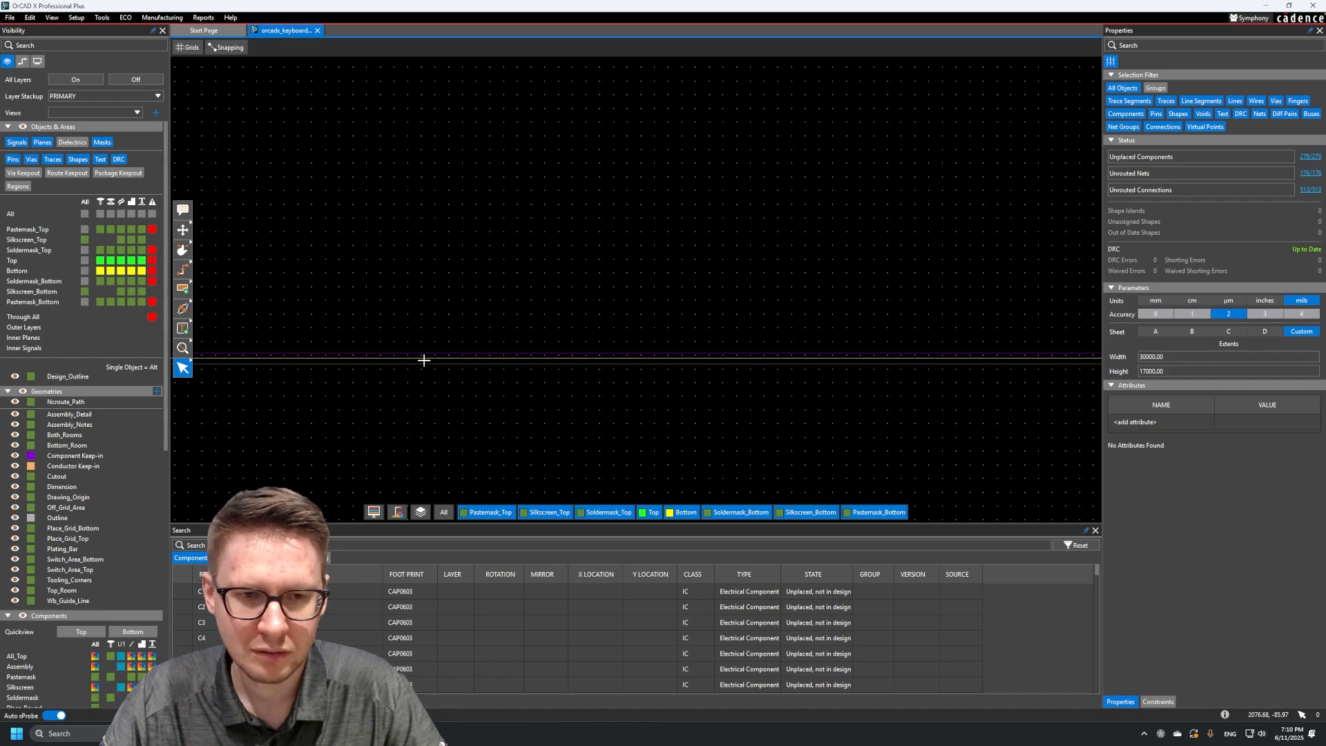
pyautogui.click(423, 363)
pyautogui.click(425, 379)
pyautogui.click(426, 363)
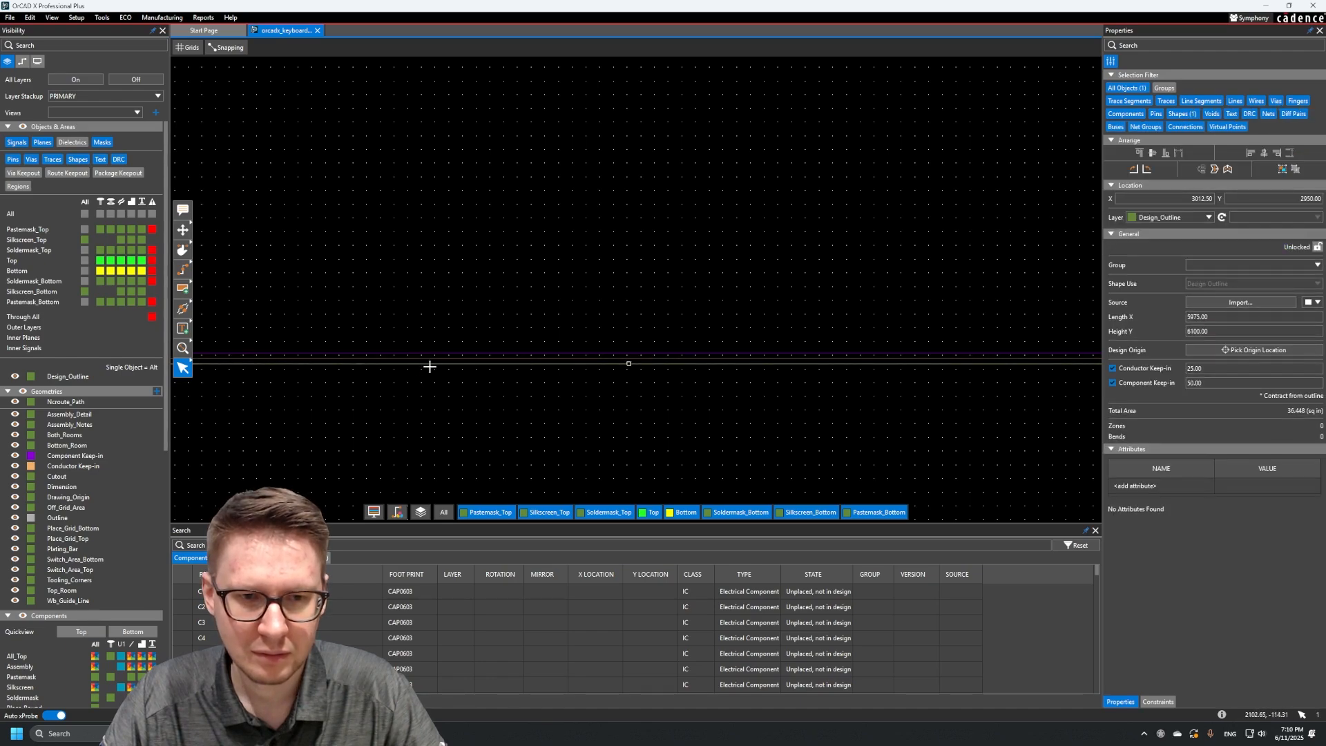
pyautogui.rightClick(430, 364)
pyautogui.click(463, 416)
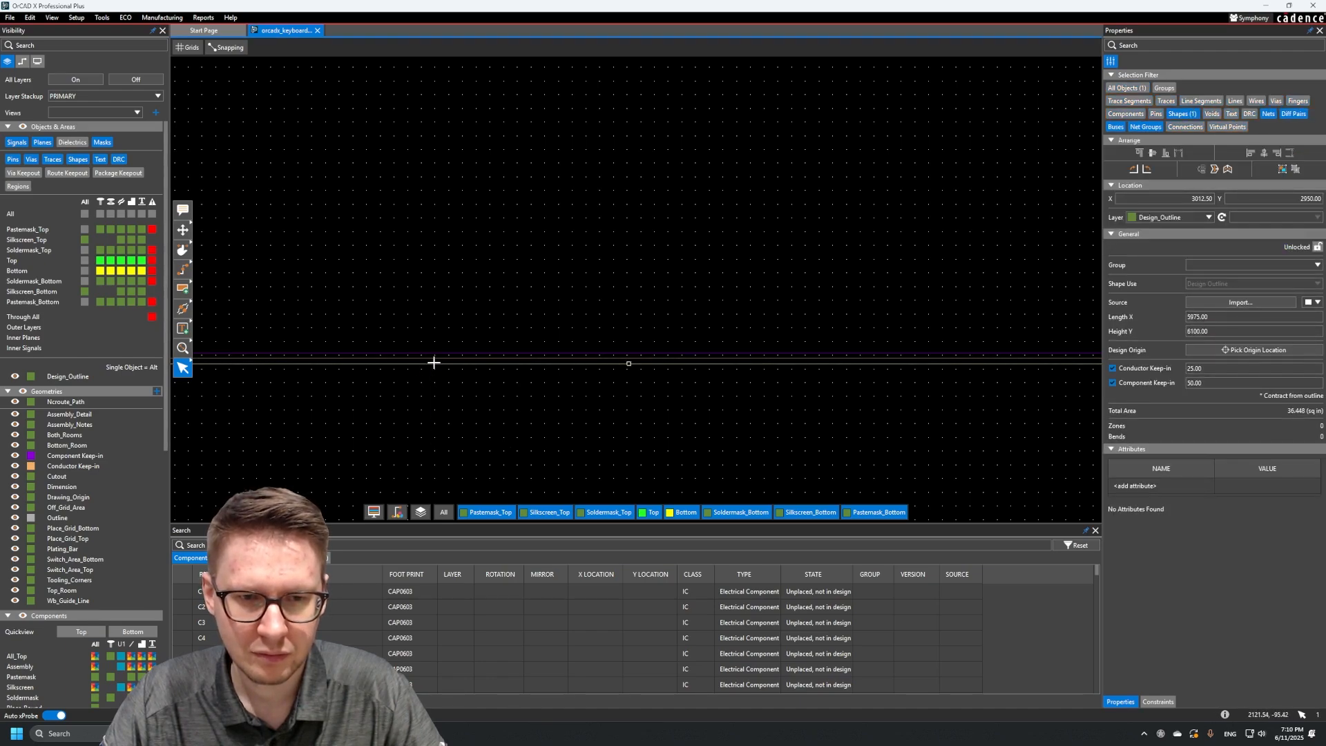
pyautogui.rightClick(502, 436)
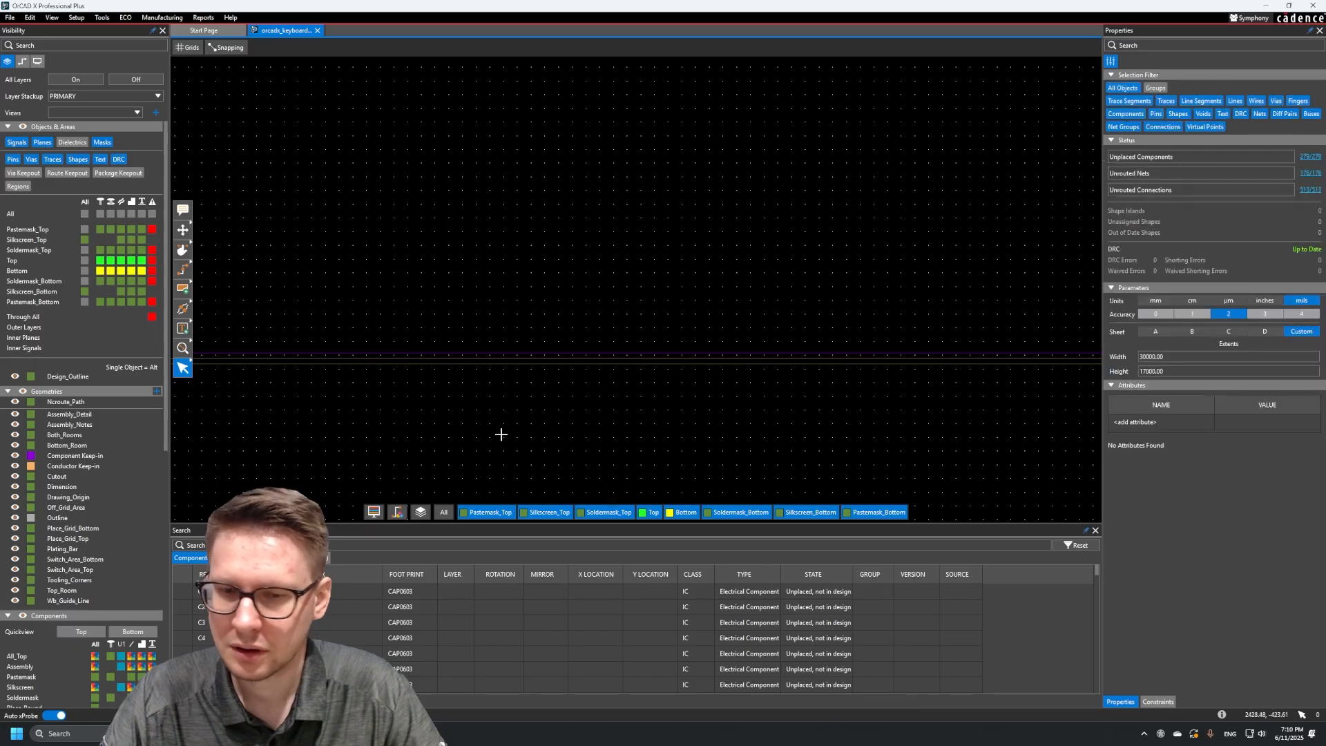
pyautogui.click(461, 408)
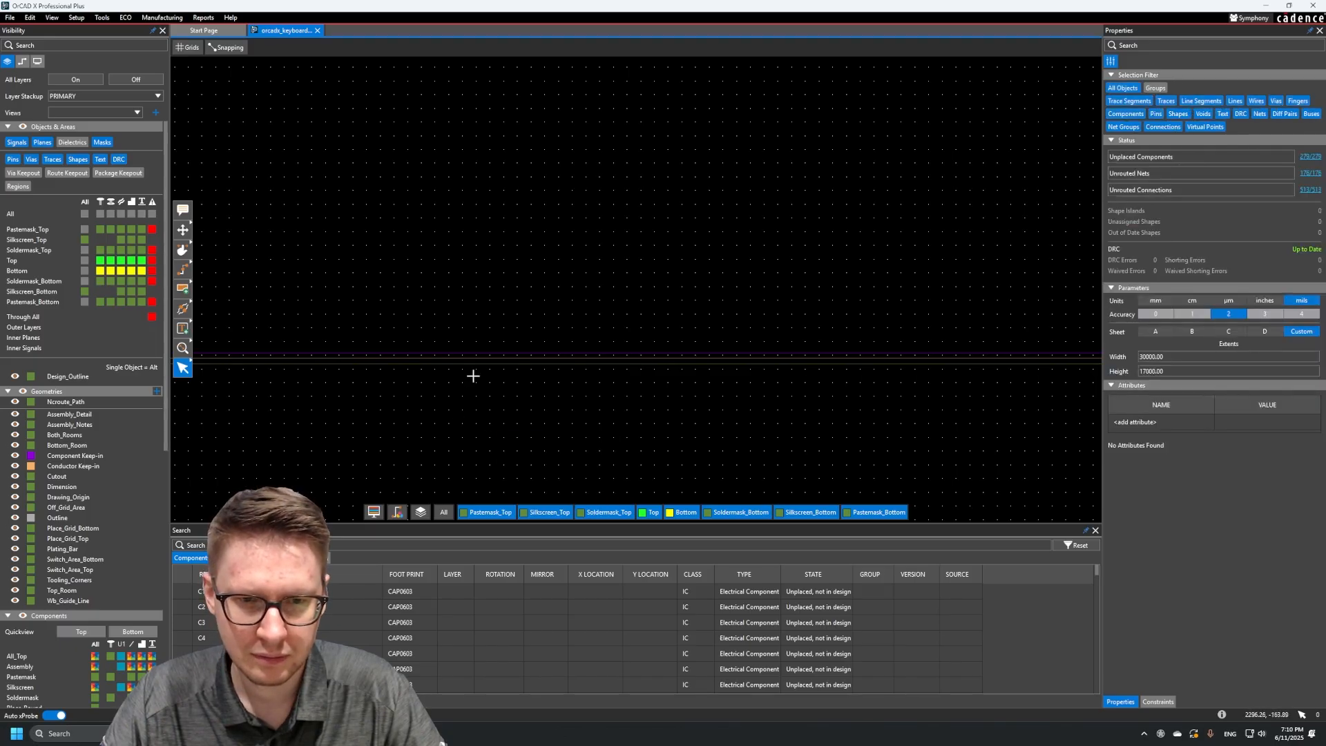
# Add two vertices along the design outline's bottom edge and pull them down, bringing the outline's height to 6625 mils
pyautogui.click(477, 365)
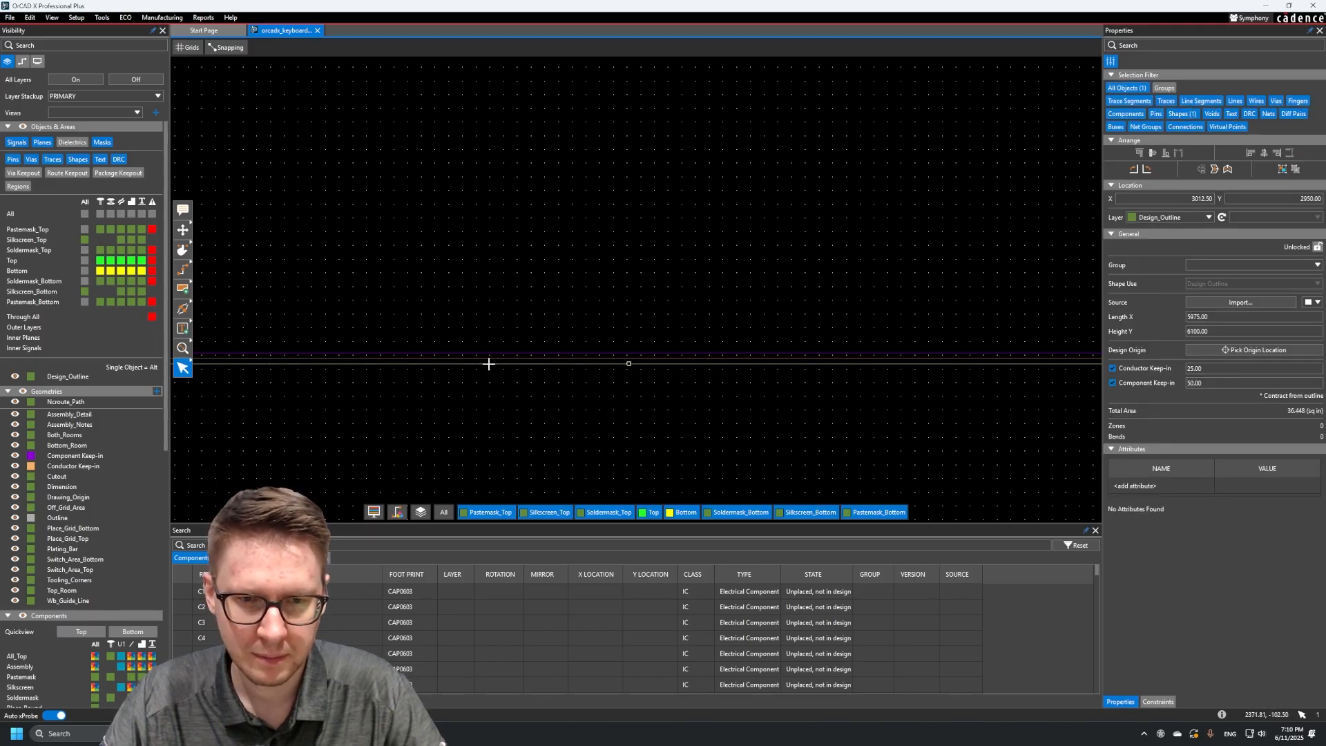
pyautogui.doubleClick(535, 365)
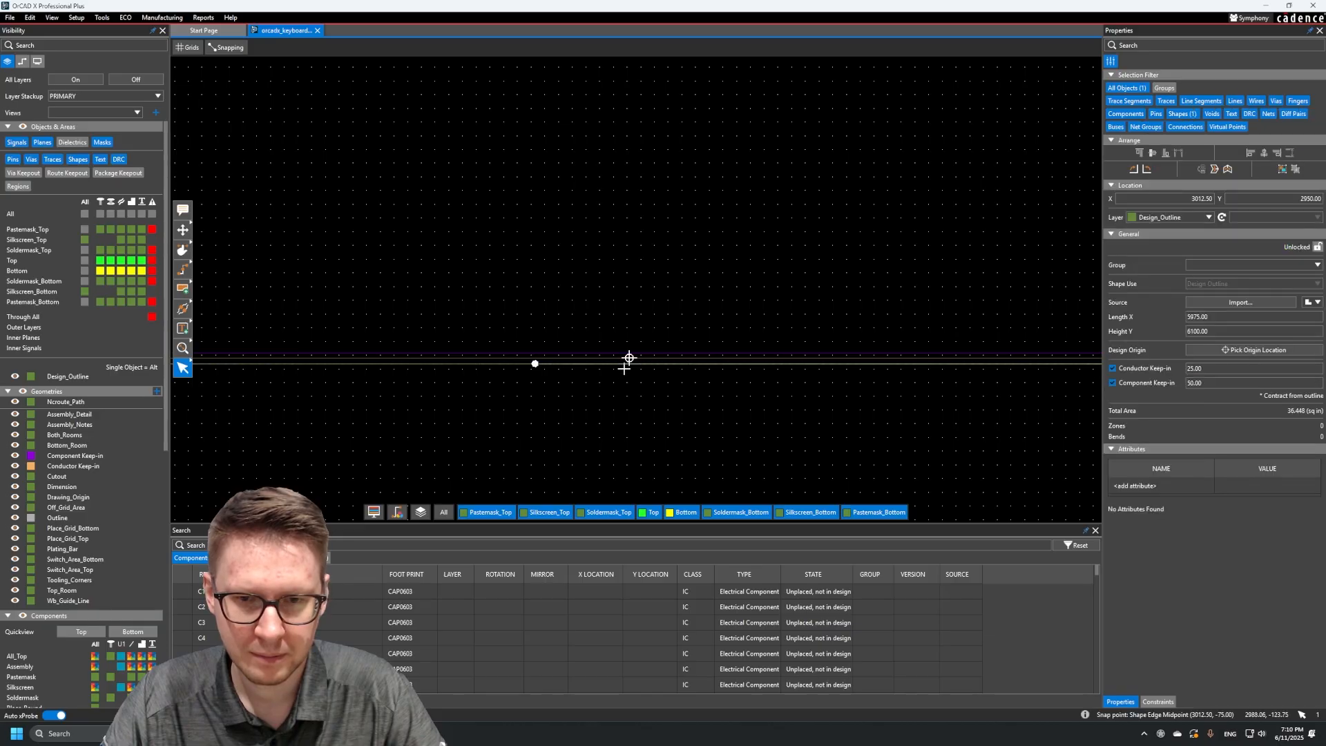
pyautogui.moveTo(534, 364)
pyautogui.mouseDown()
pyautogui.moveTo(544, 411)
pyautogui.moveTo(636, 411)
pyautogui.moveTo(695, 453)
pyautogui.moveTo(414, 437)
pyautogui.moveTo(483, 377)
pyautogui.moveTo(593, 379)
pyautogui.mouseUp()
pyautogui.scroll(-2, 498, 371)
pyautogui.scroll(5, 477, 382)
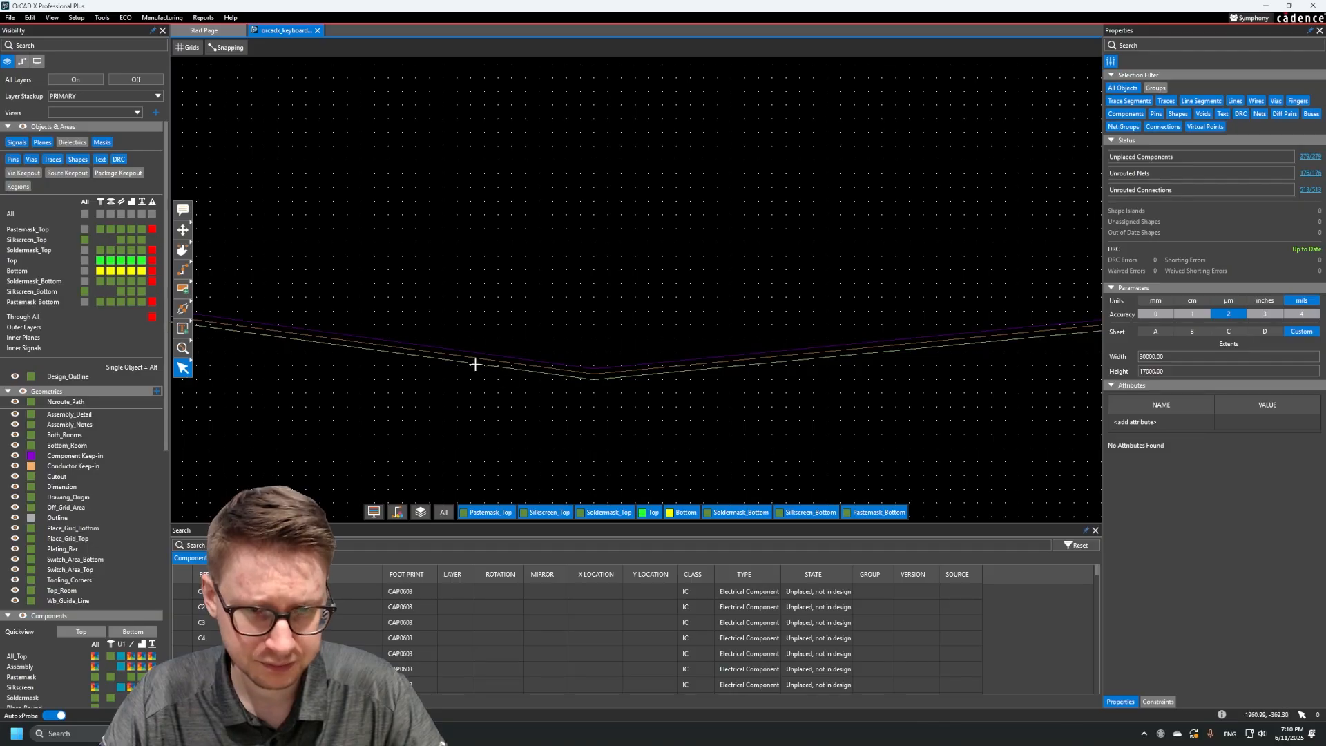
pyautogui.moveTo(462, 362)
pyautogui.mouseDown()
pyautogui.moveTo(429, 358)
pyautogui.moveTo(462, 361)
pyautogui.moveTo(406, 399)
pyautogui.moveTo(305, 421)
pyautogui.mouseUp()
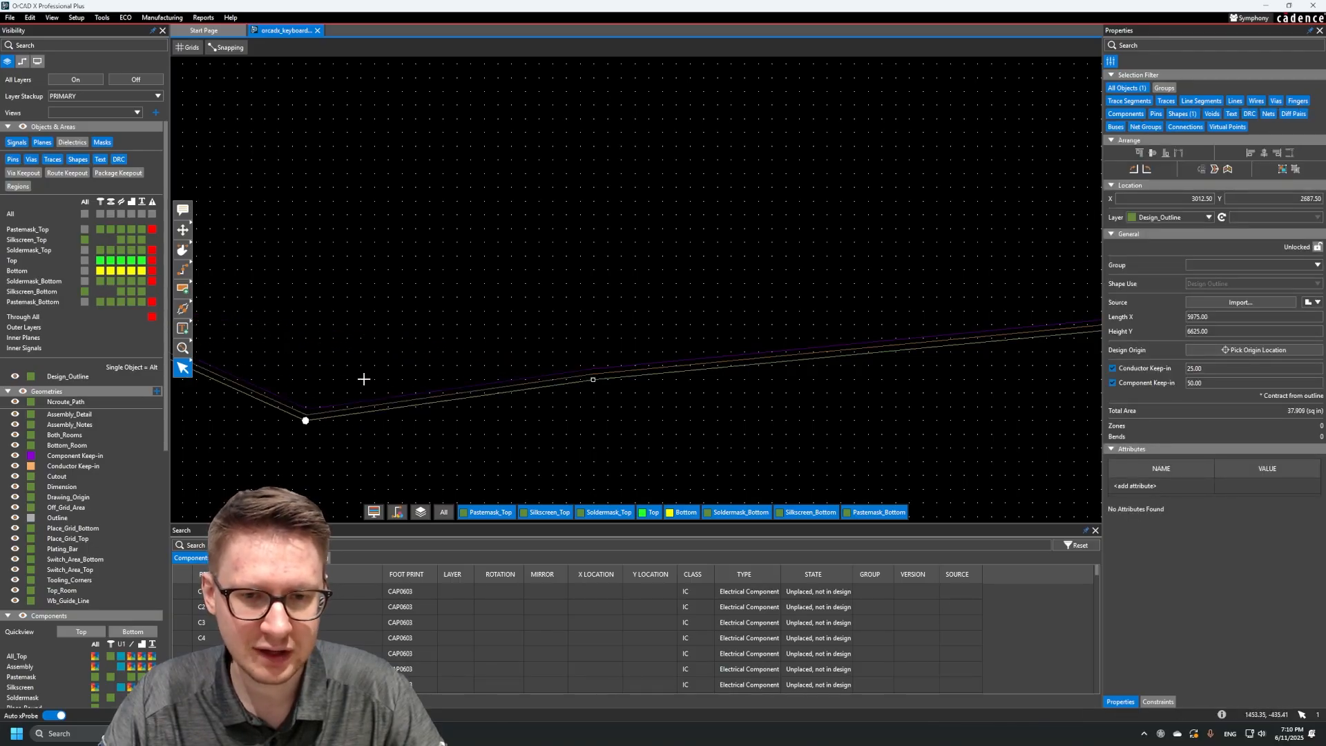
pyautogui.scroll(-2, 653, 377)
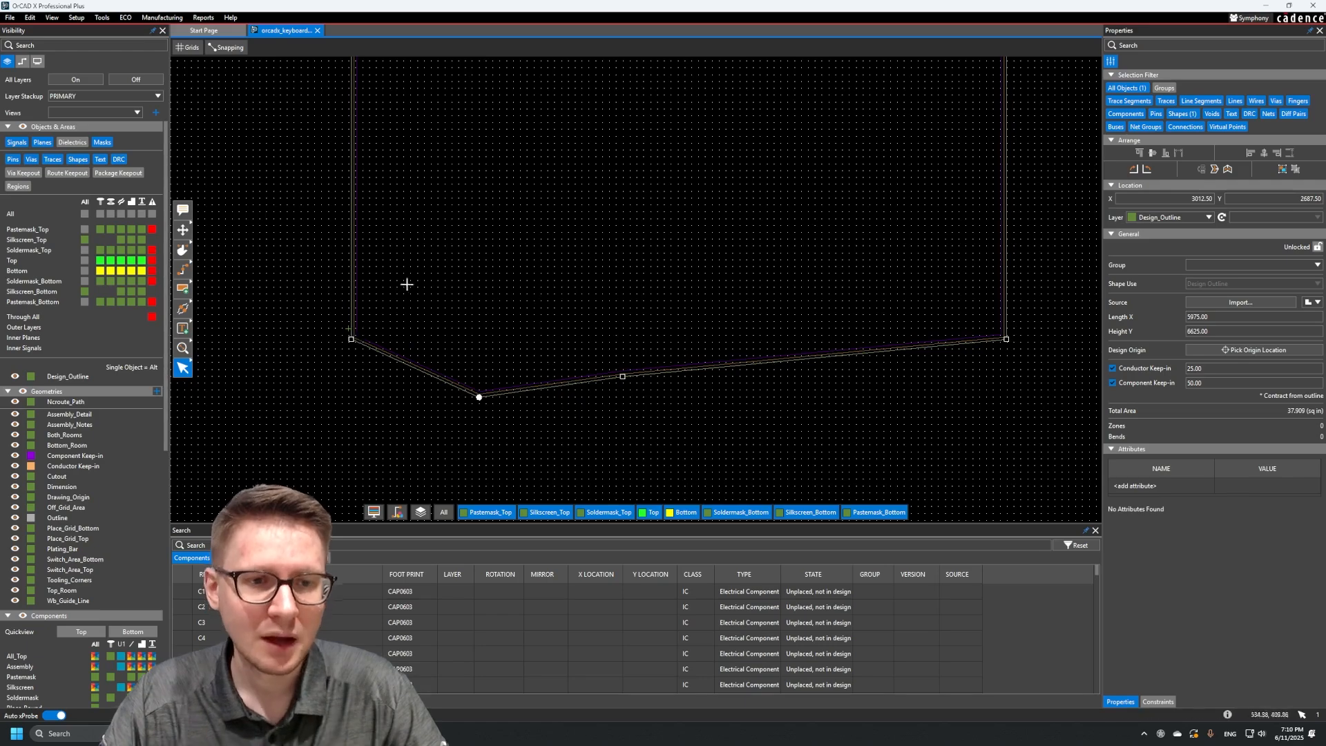
# Start the Draw Design Outline command and show its shape and mode options beside the pointer, then docked again
pyautogui.scroll(4, 355, 313)
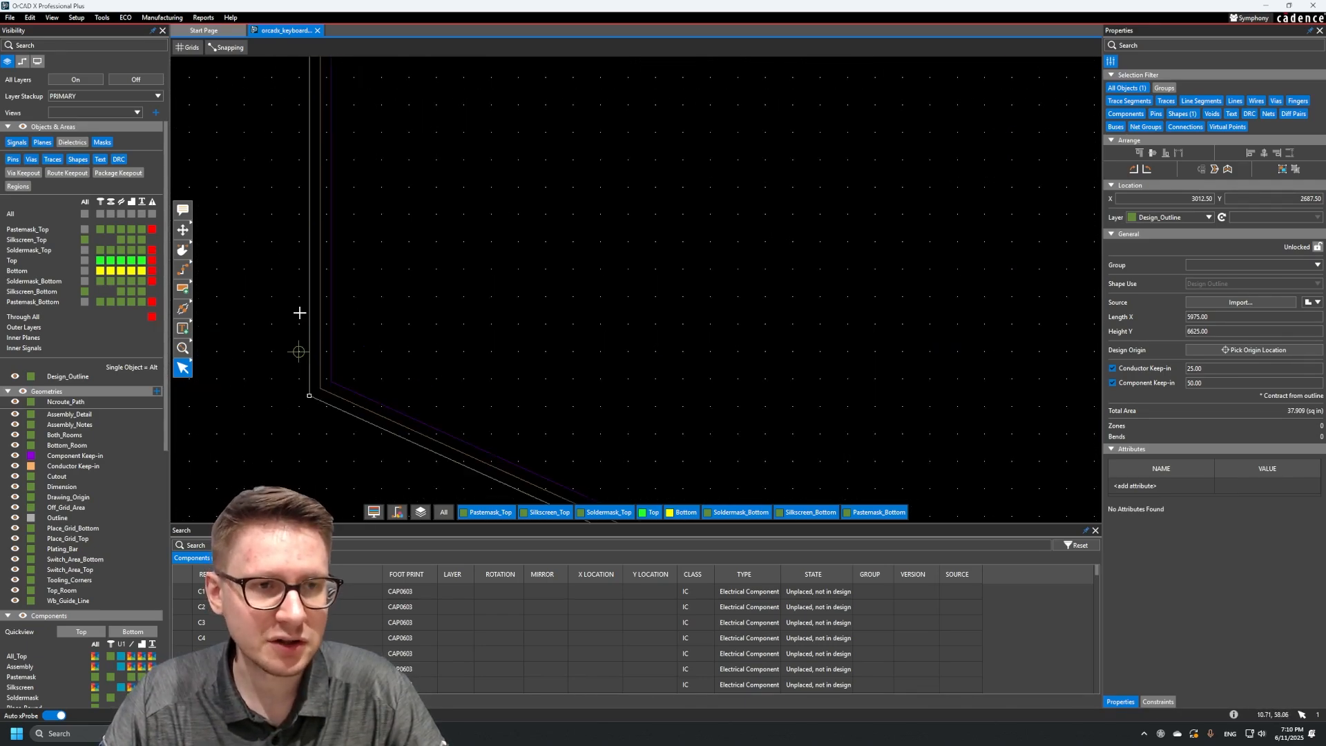
pyautogui.click(130, 19)
pyautogui.moveTo(80, 18)
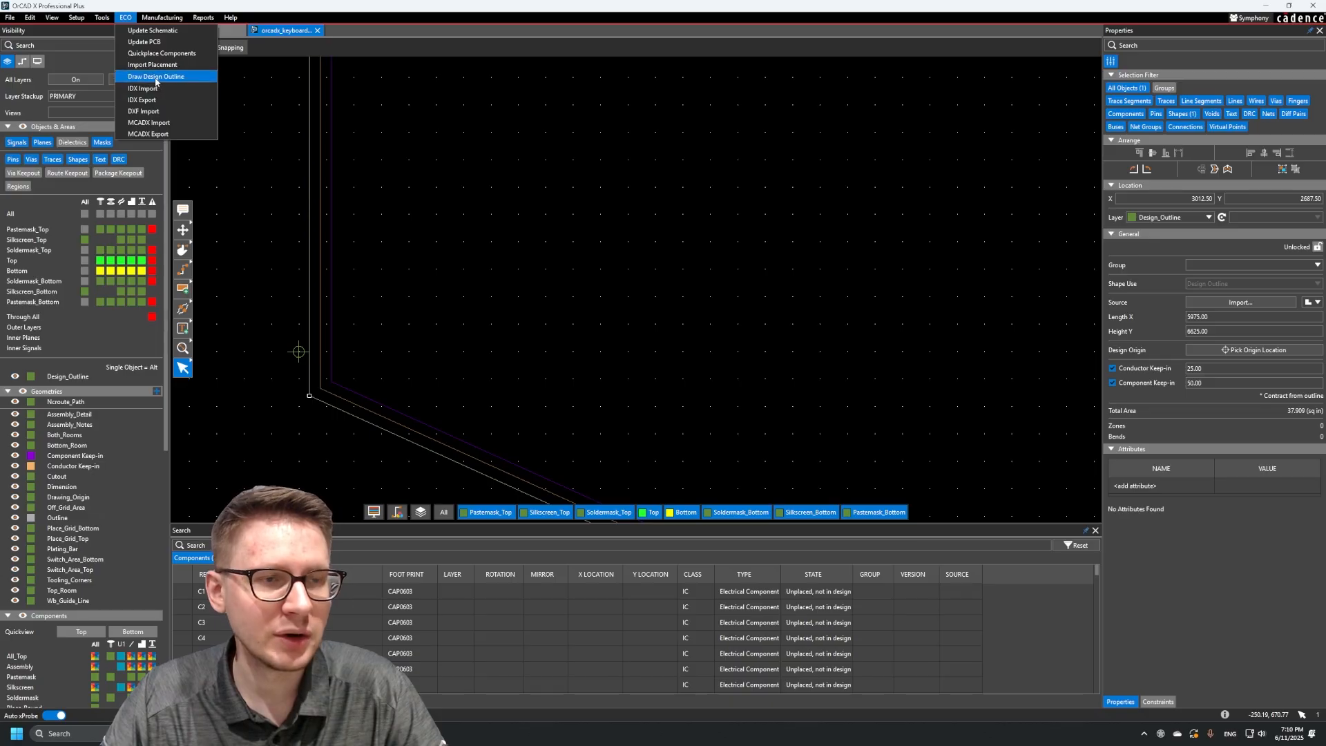
pyautogui.click(157, 83)
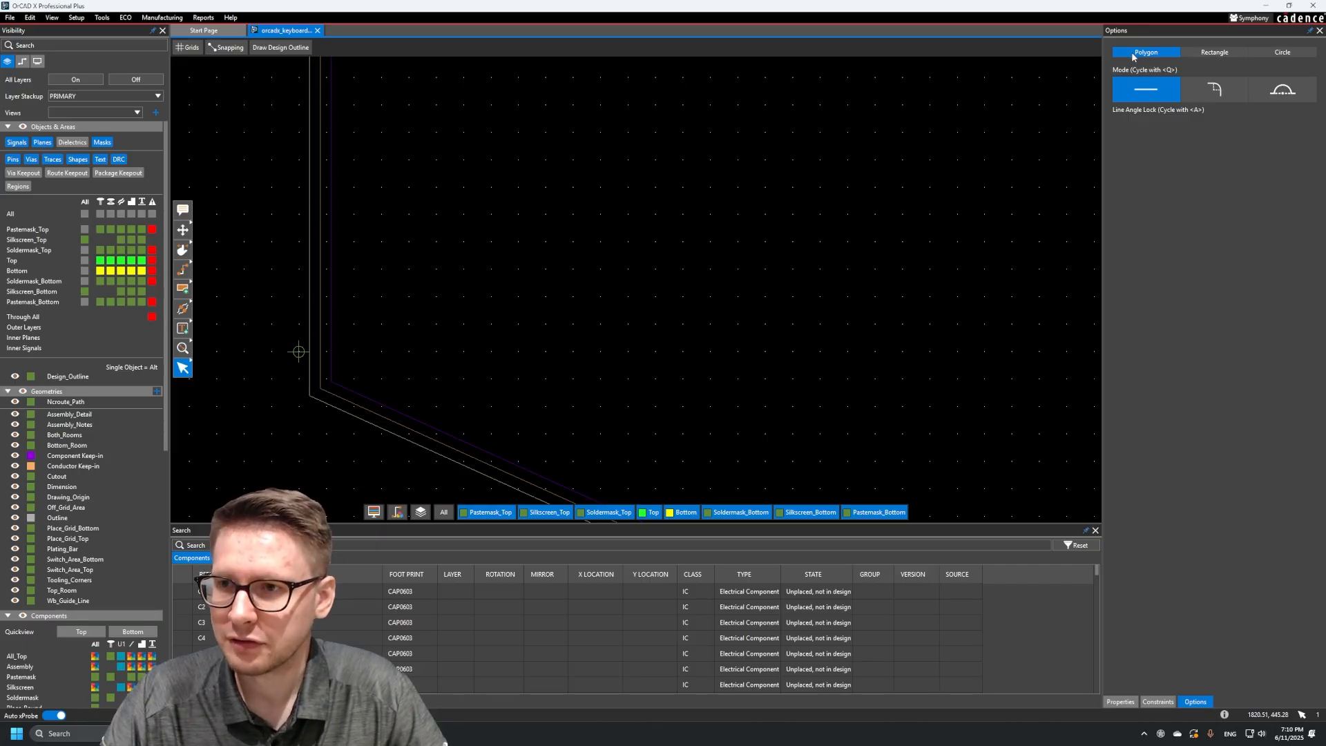
pyautogui.press('Tab')
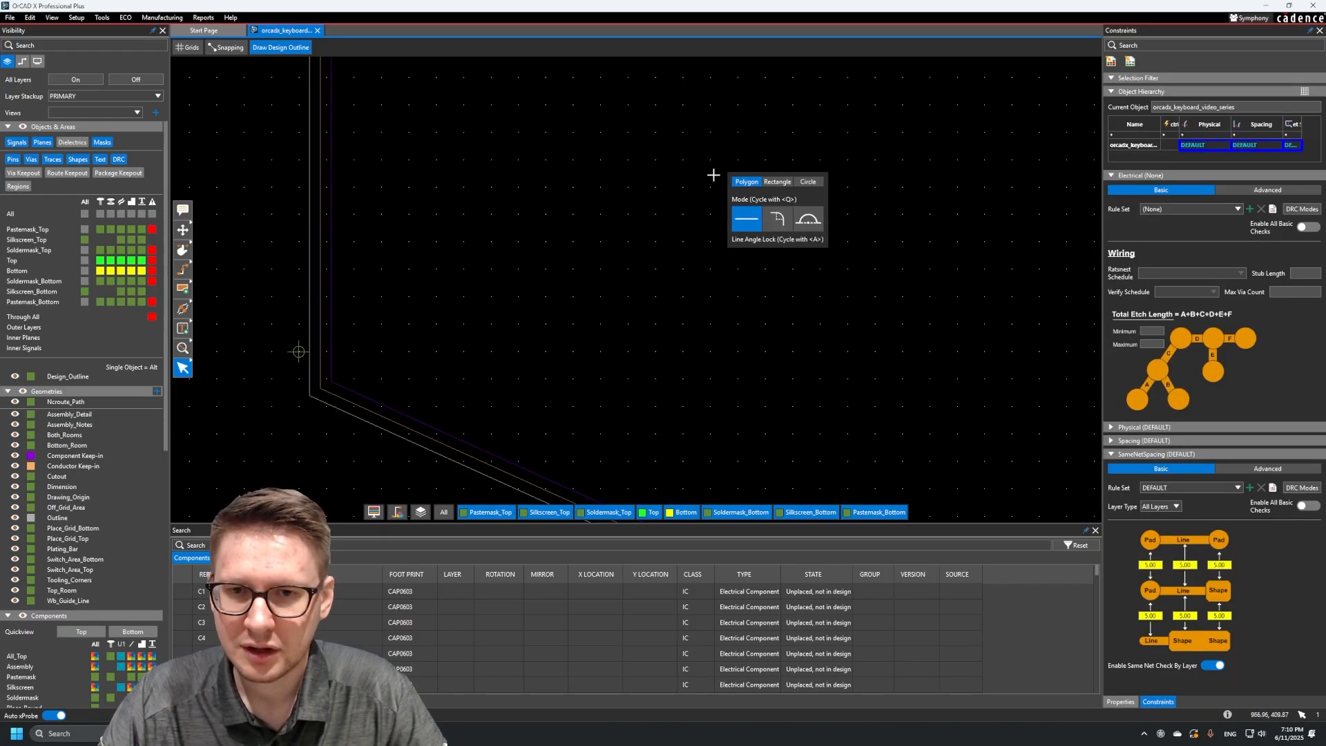
pyautogui.moveTo(783, 201); pyautogui.dragTo(685, 211)
pyautogui.press('Tab')
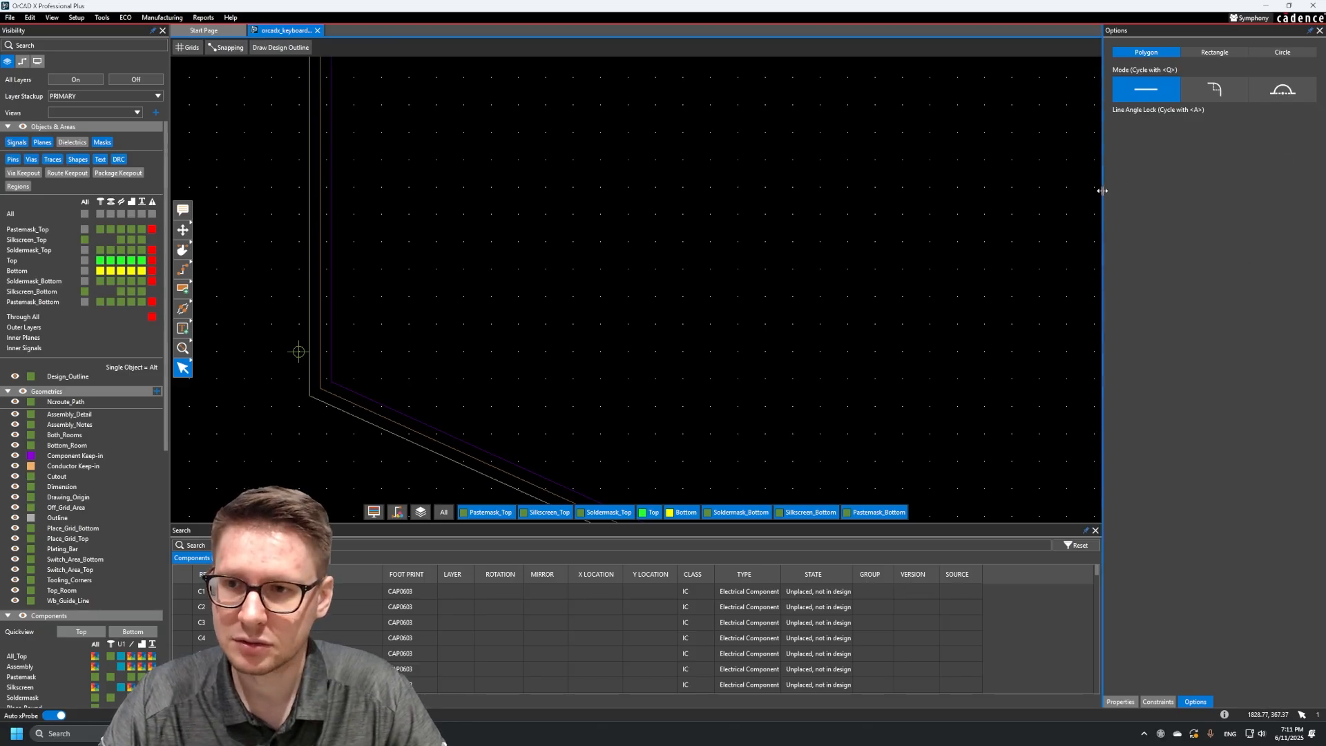
pyautogui.moveTo(1104, 196); pyautogui.dragTo(1111, 193)
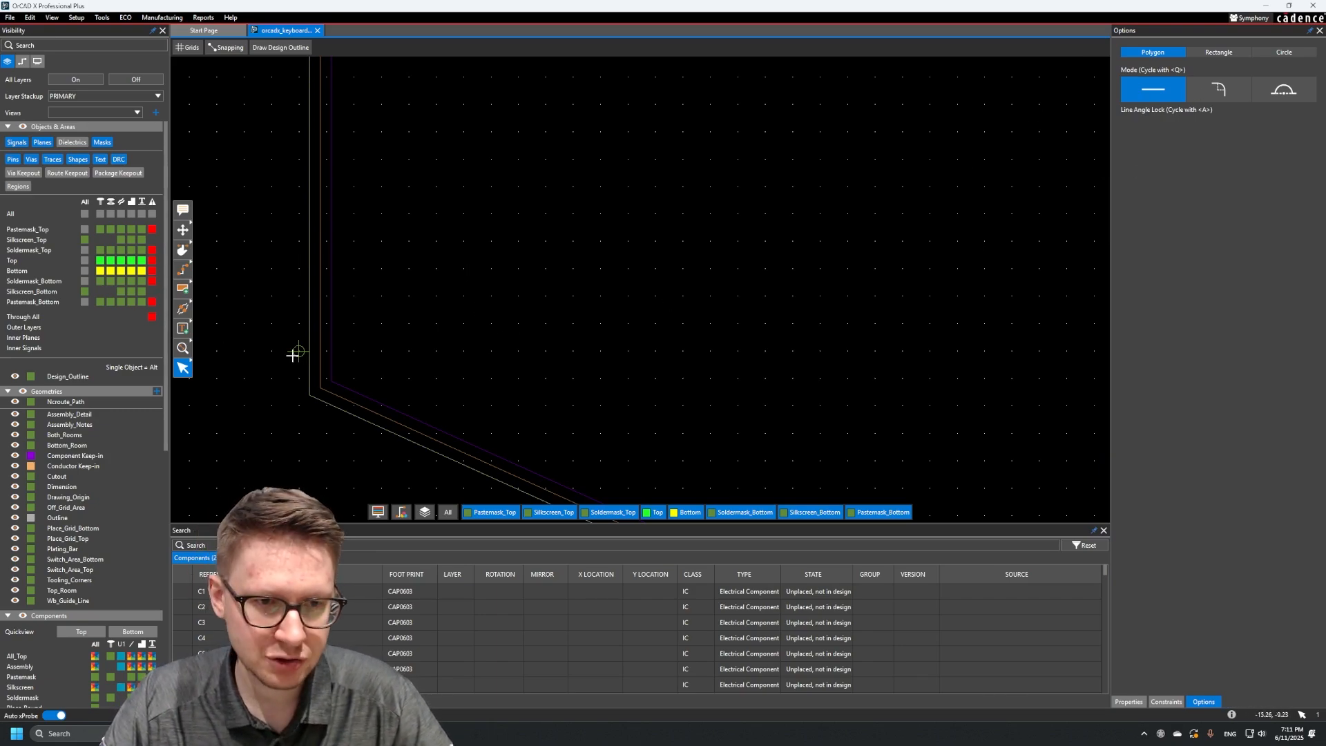
pyautogui.click(429, 332)
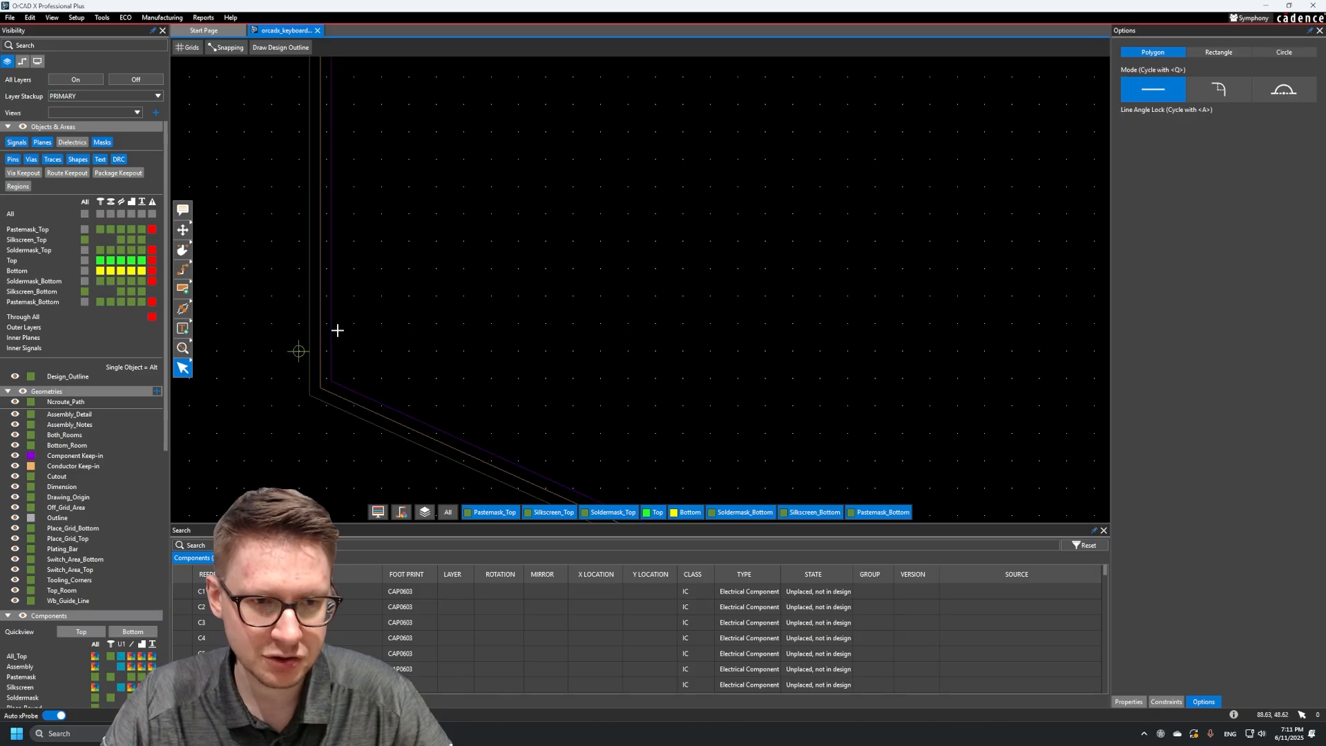
pyautogui.moveTo(288, 356); pyautogui.dragTo(309, 404, button='middle')
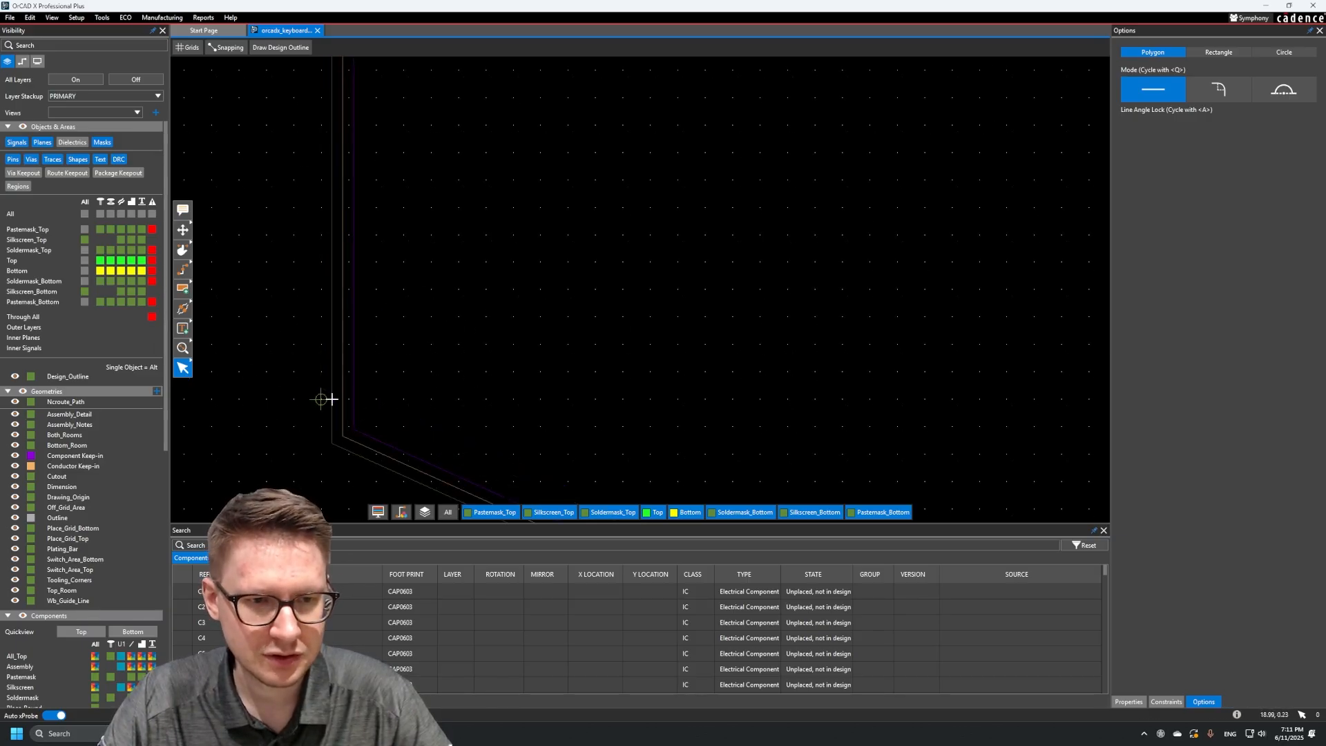
pyautogui.rightClick(381, 401)
pyautogui.click(422, 359)
pyautogui.press('Escape')
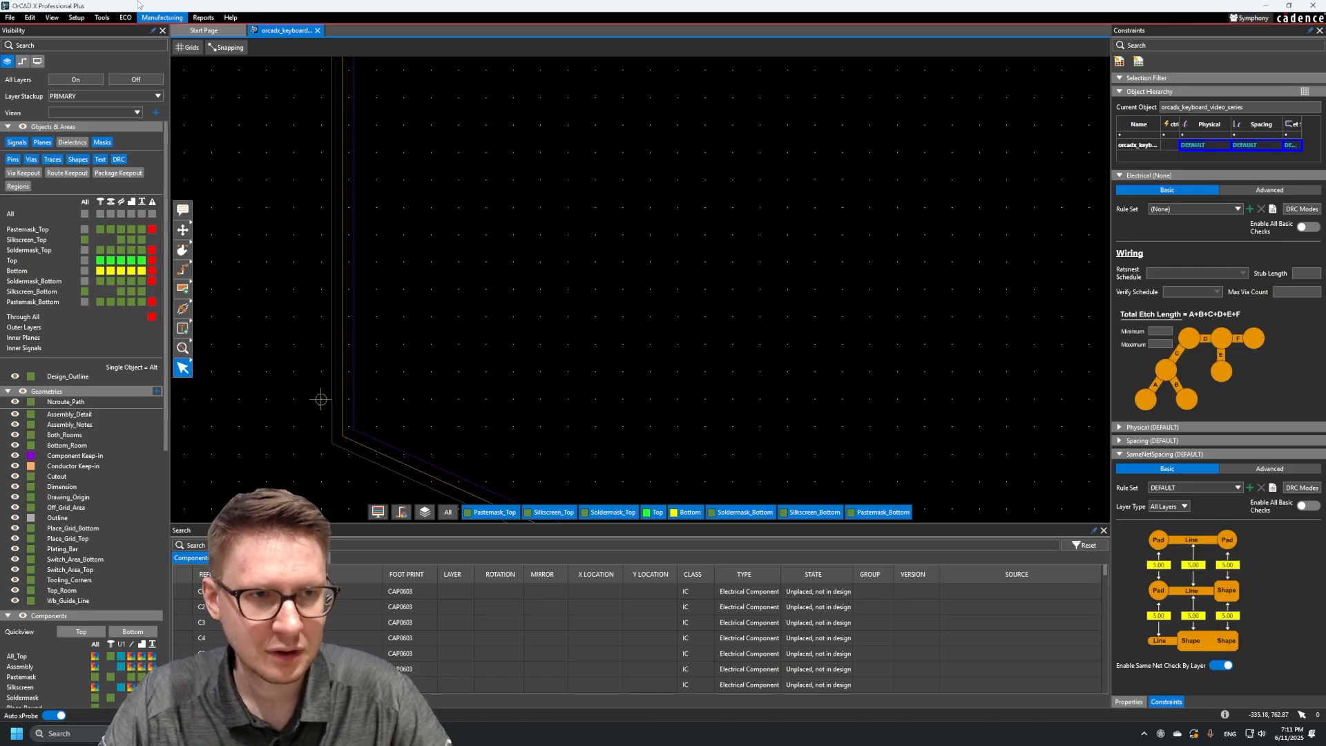
# Restart Draw Design Outline as a line-mode polygon and place its first point on the design origin
pyautogui.click(154, 19)
pyautogui.moveTo(129, 19)
pyautogui.click(148, 83)
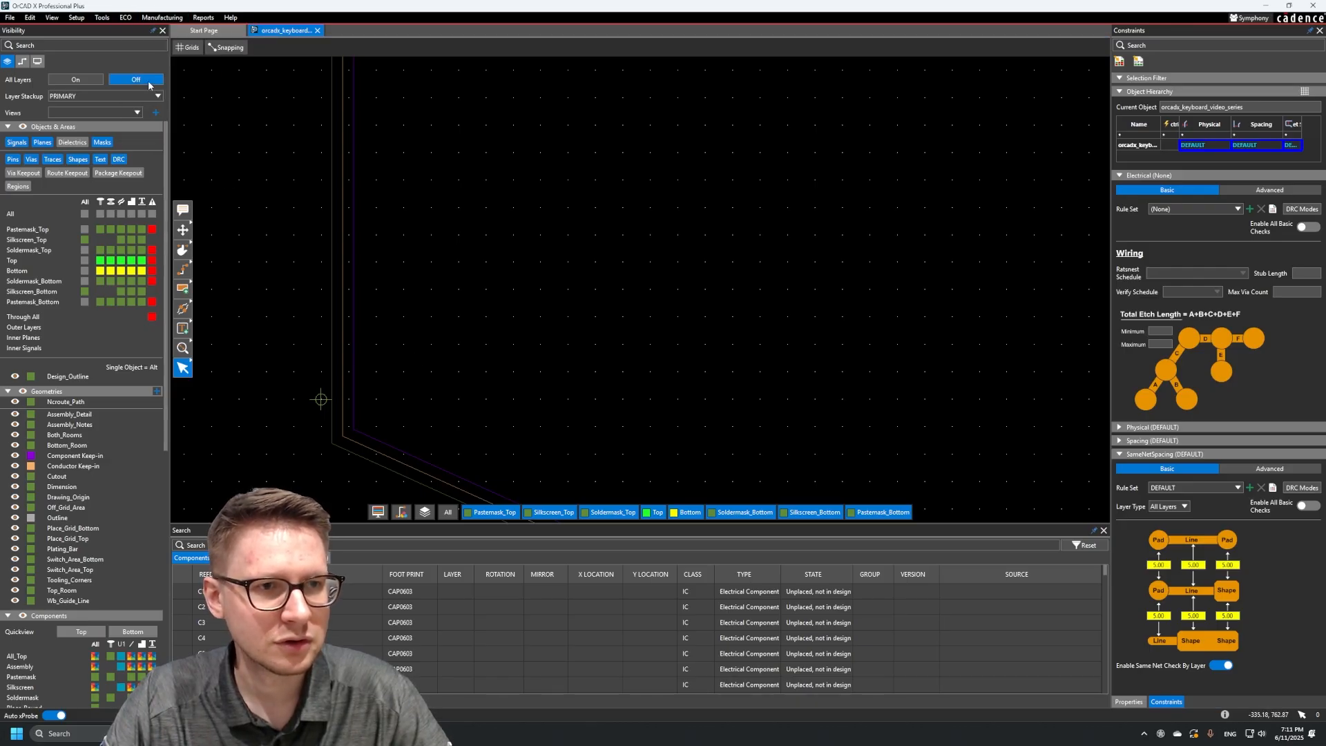
pyautogui.click(320, 400)
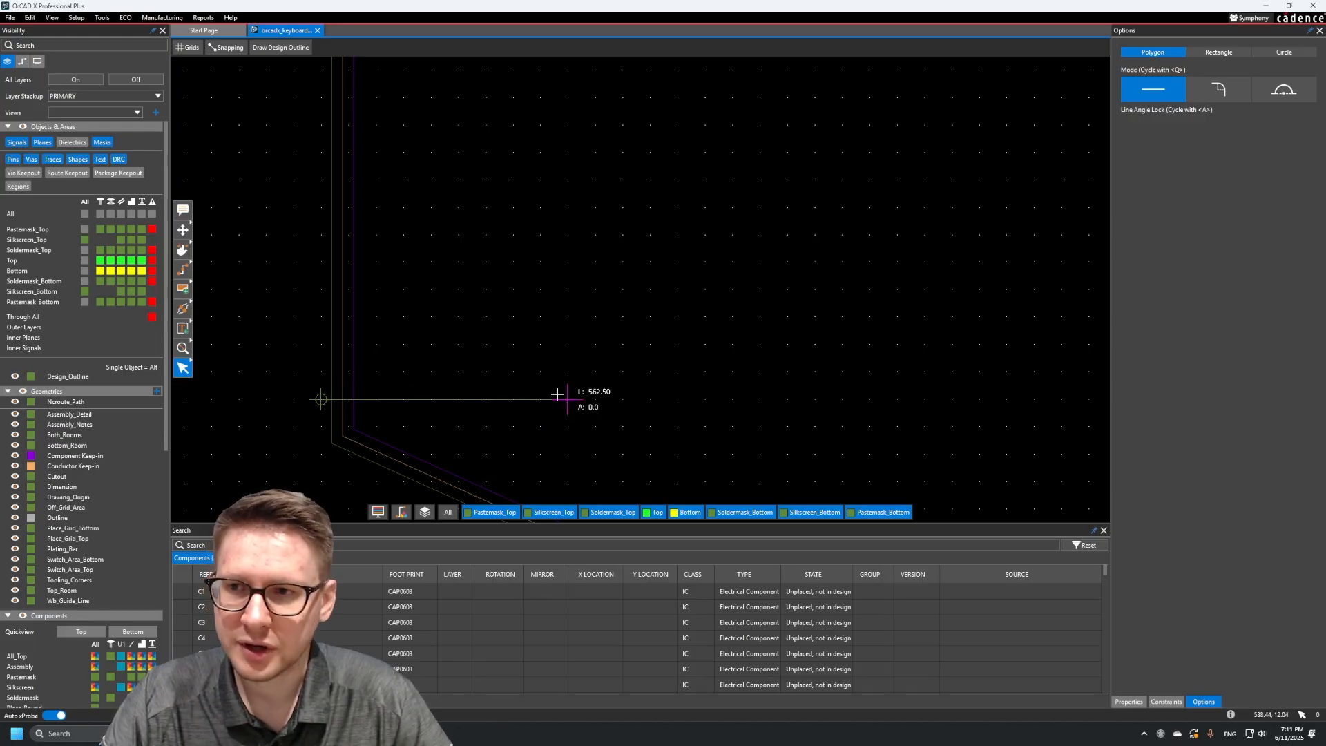
# Lay a horizontal 312.5-mil trial segment from the origin and cycle the drawing mode through corner and arc back to line
pyautogui.click(458, 399)
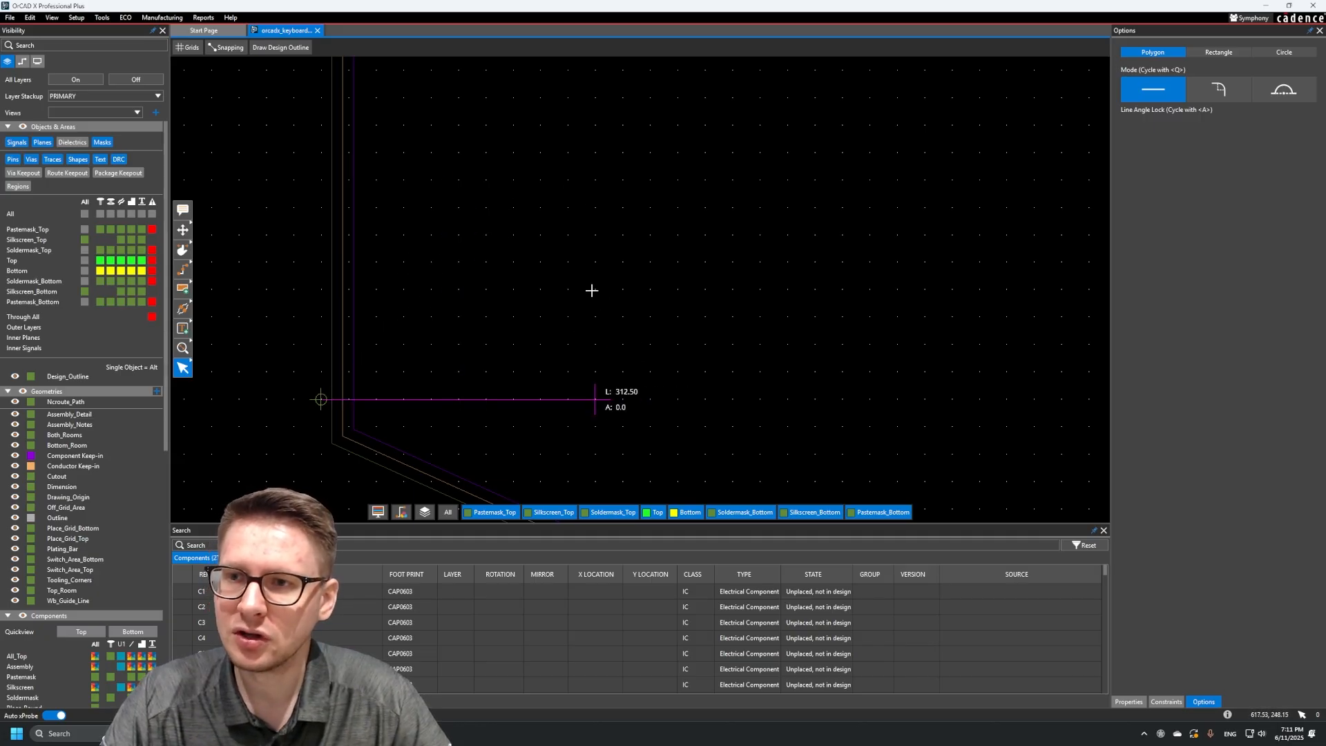
pyautogui.press('q')
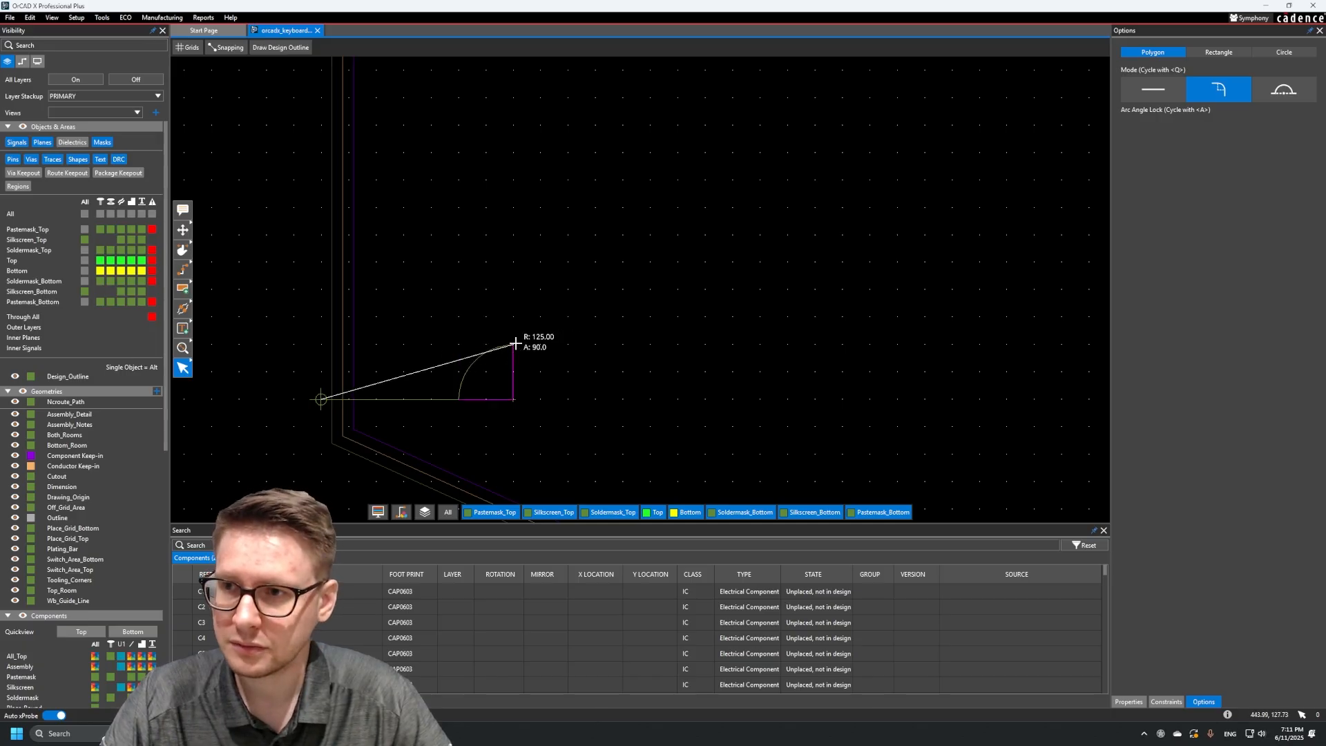
pyautogui.press('q')
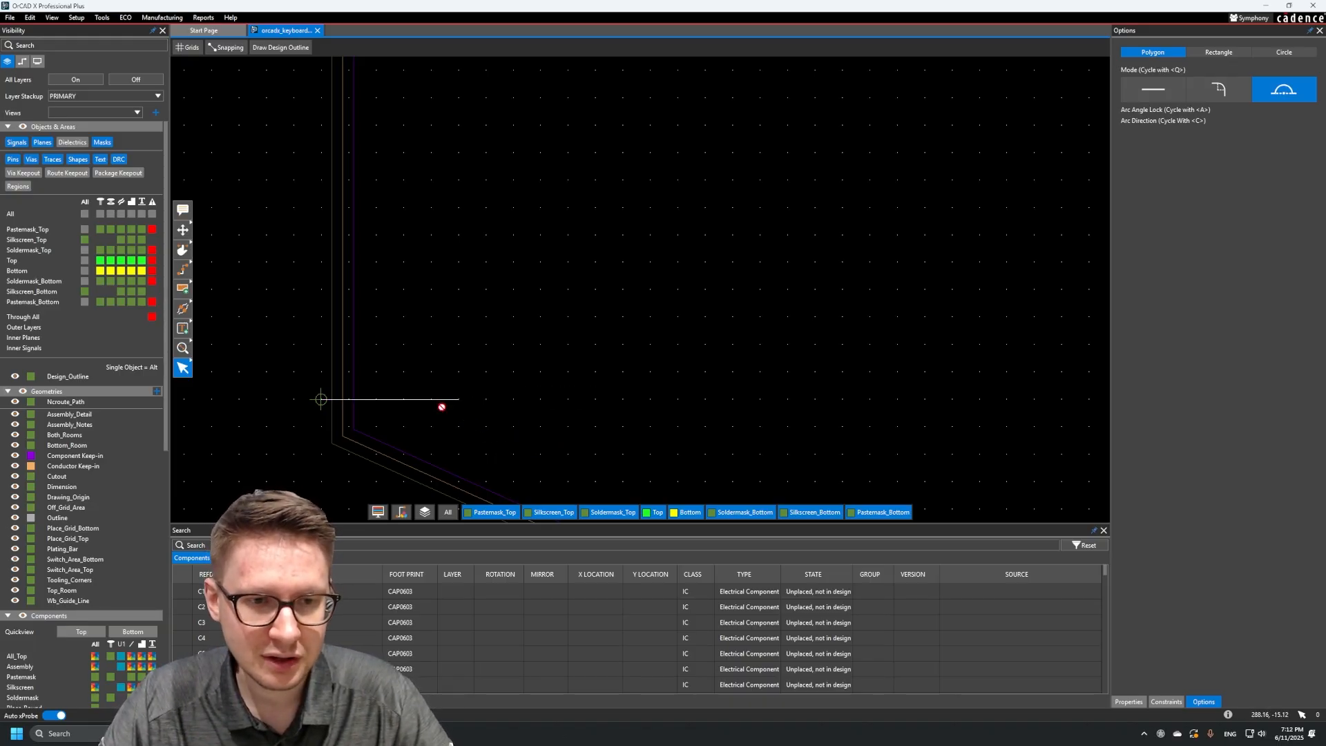
pyautogui.click(459, 390)
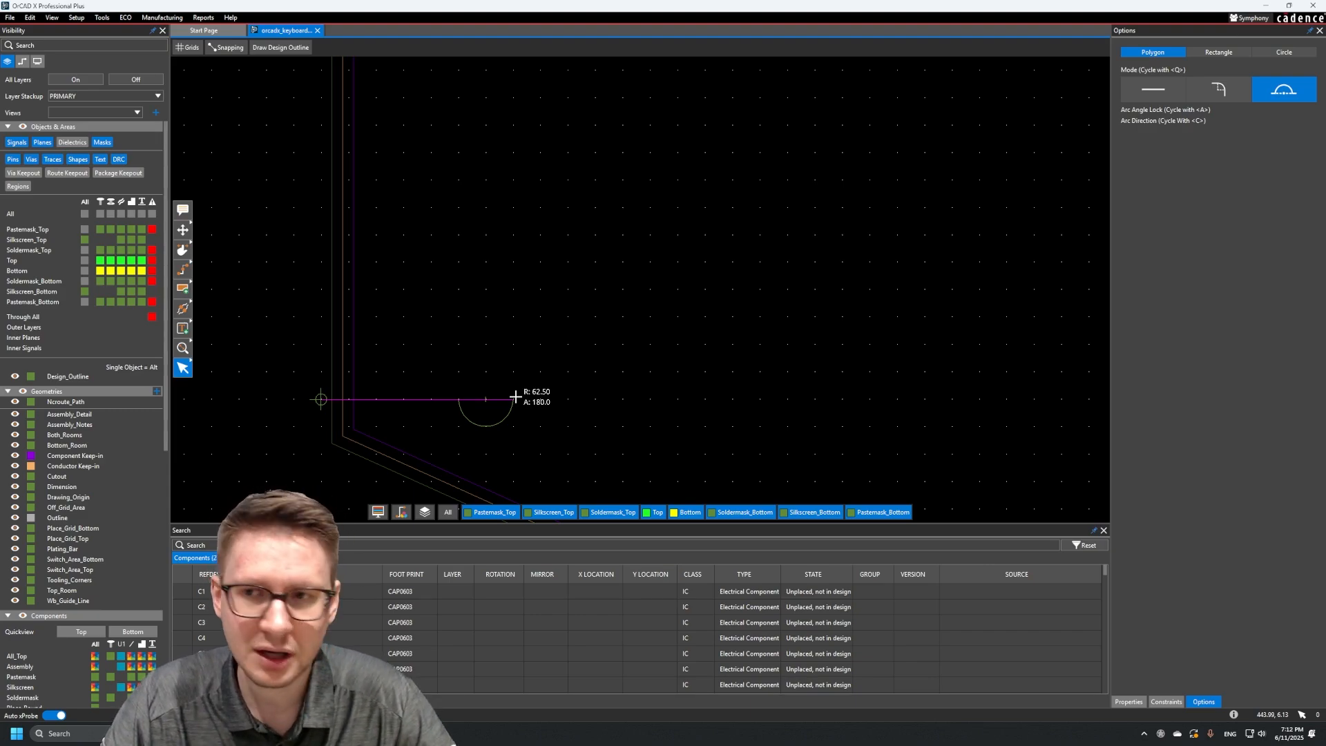
pyautogui.press('q')
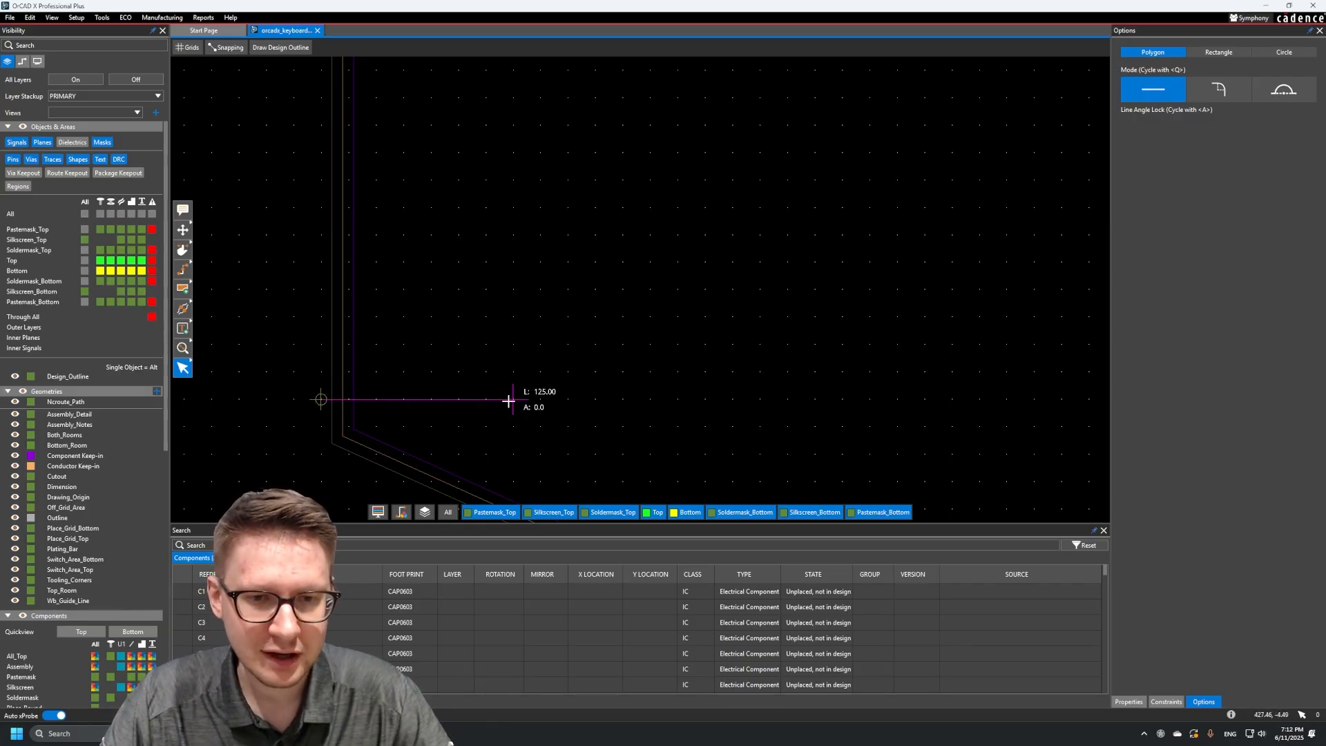
# Extend the trial outline horizontally by 125 mils, continue it farther in the same direction, and add four freely placed line segments
pyautogui.click(509, 401)
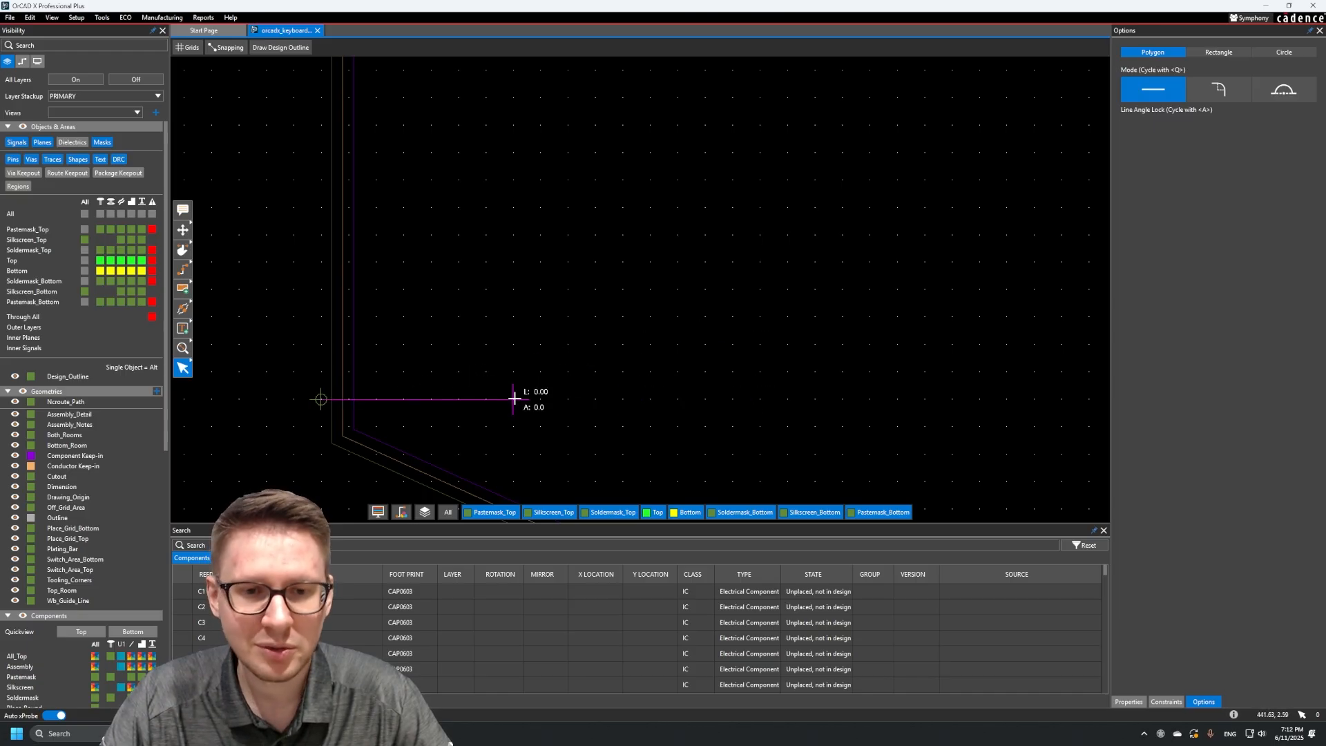
pyautogui.click(787, 399)
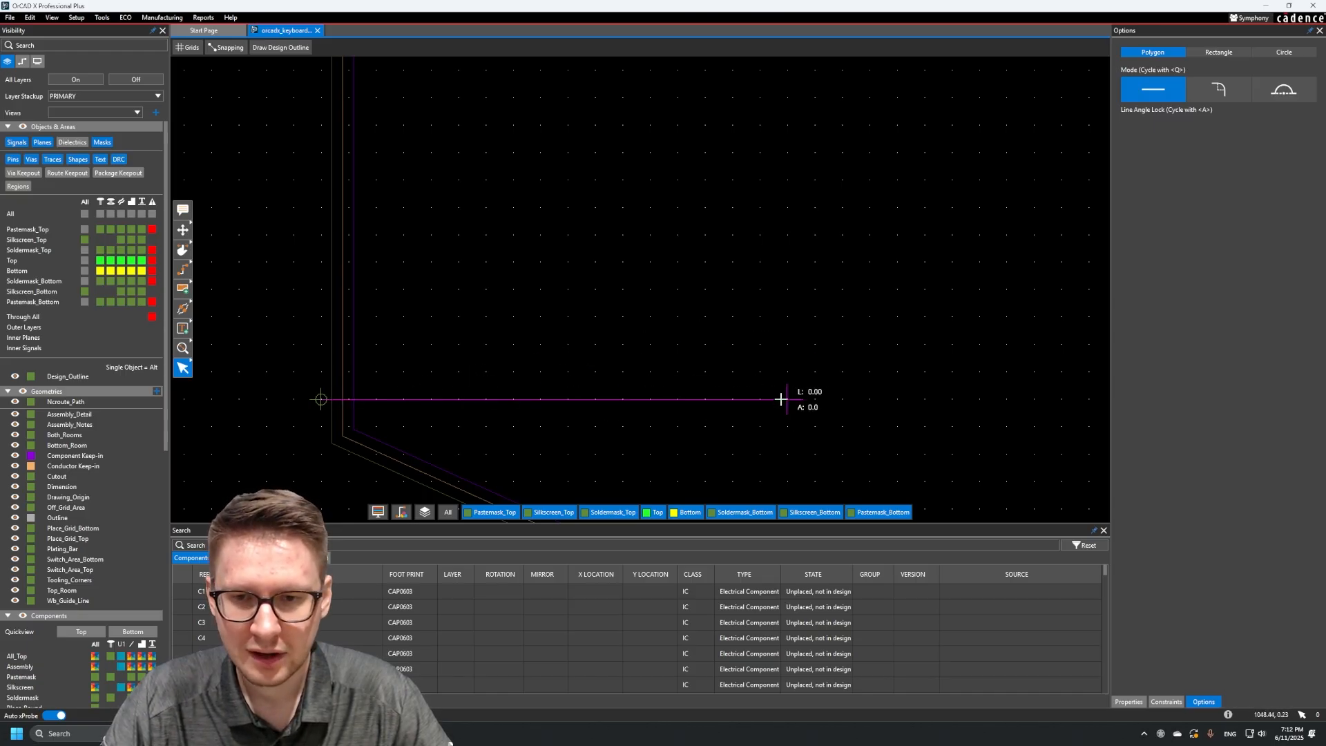
pyautogui.click(896, 264)
pyautogui.click(650, 181)
pyautogui.click(485, 343)
pyautogui.click(459, 152)
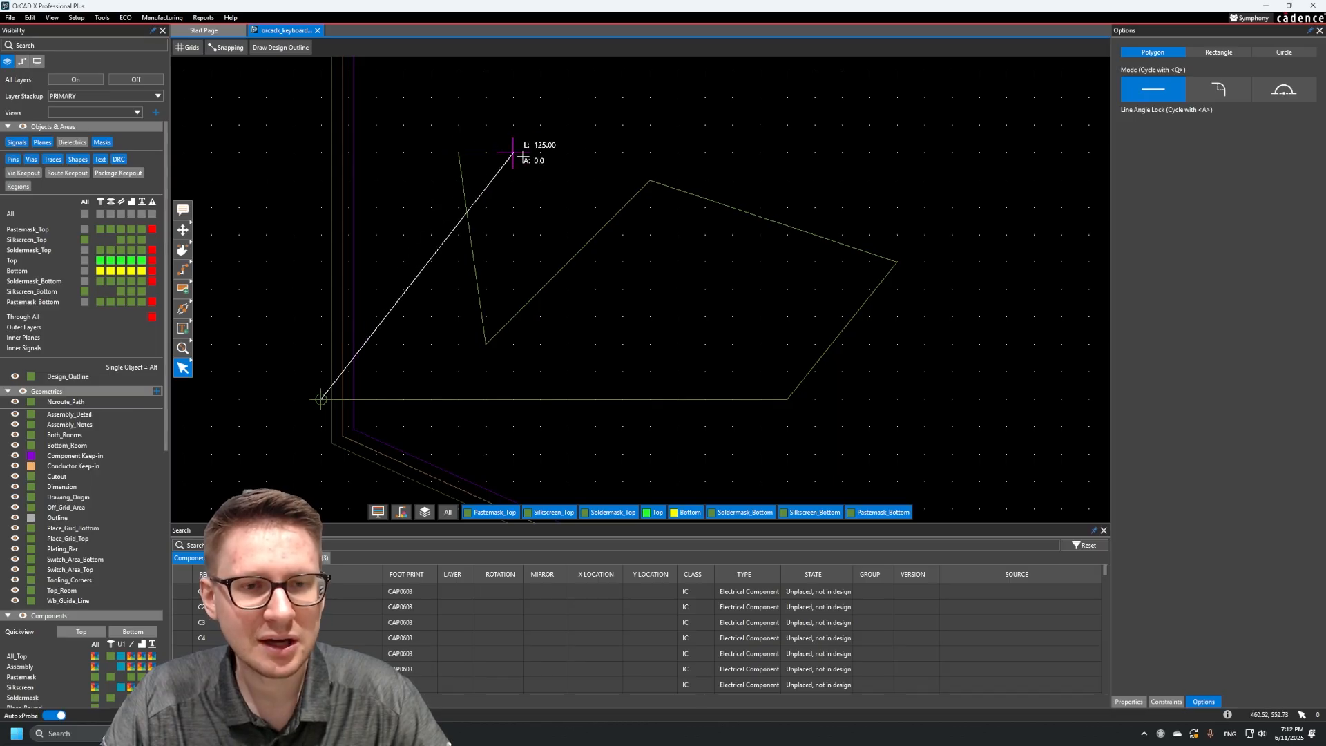
# Remove the trial segments one by one back to the outline's first point on the origin
pyautogui.press('BackSpace')
pyautogui.press('BackSpace')
pyautogui.press('BackSpace')
pyautogui.press('BackSpace')
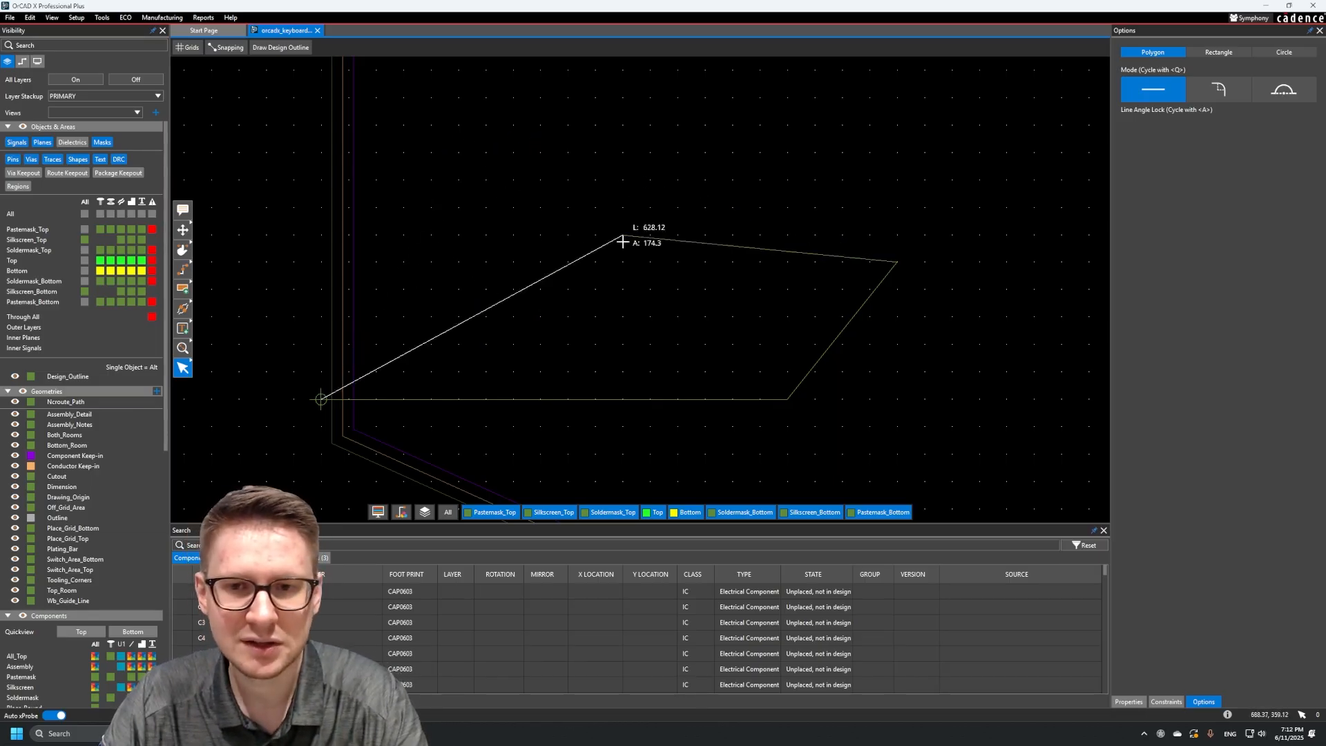
pyautogui.press('BackSpace')
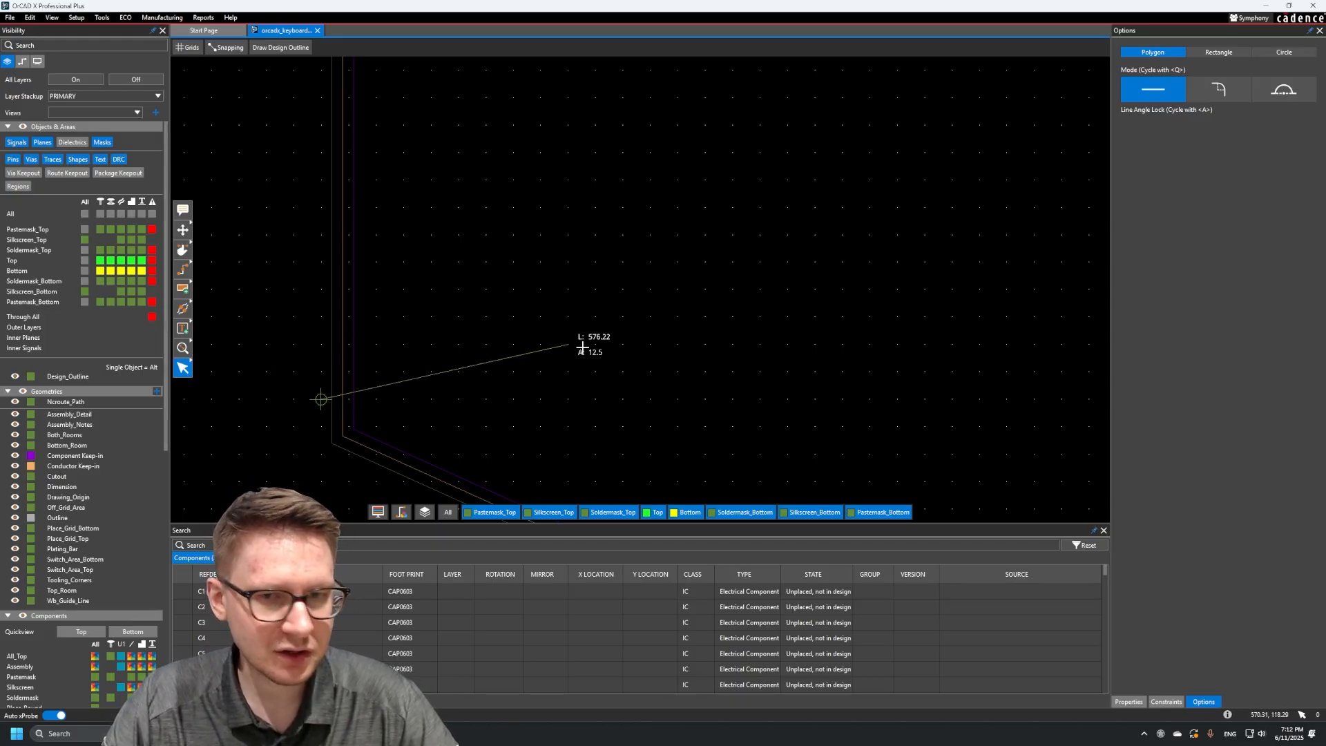
# Restart the outline's first point one grid point to the right of the origin and lay a horizontal 937.5-mil bottom segment
pyautogui.press('Escape')
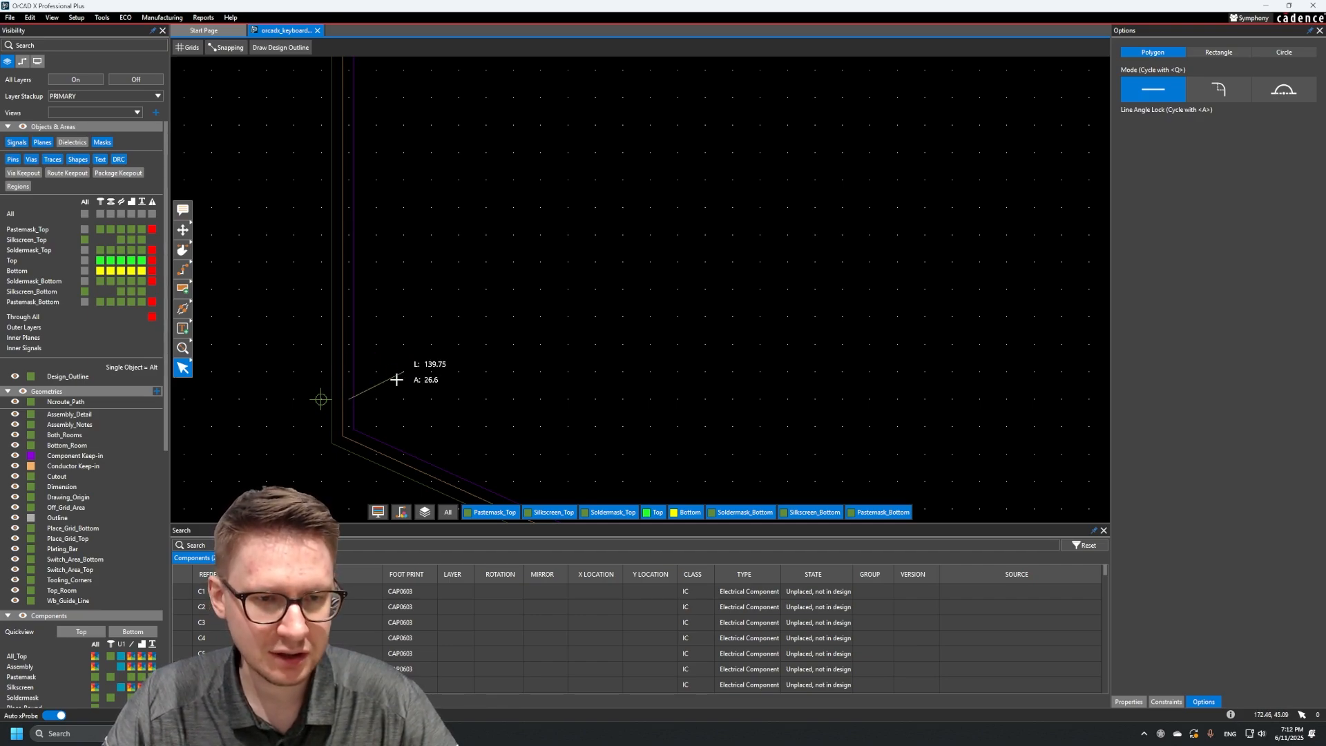
pyautogui.press('q')
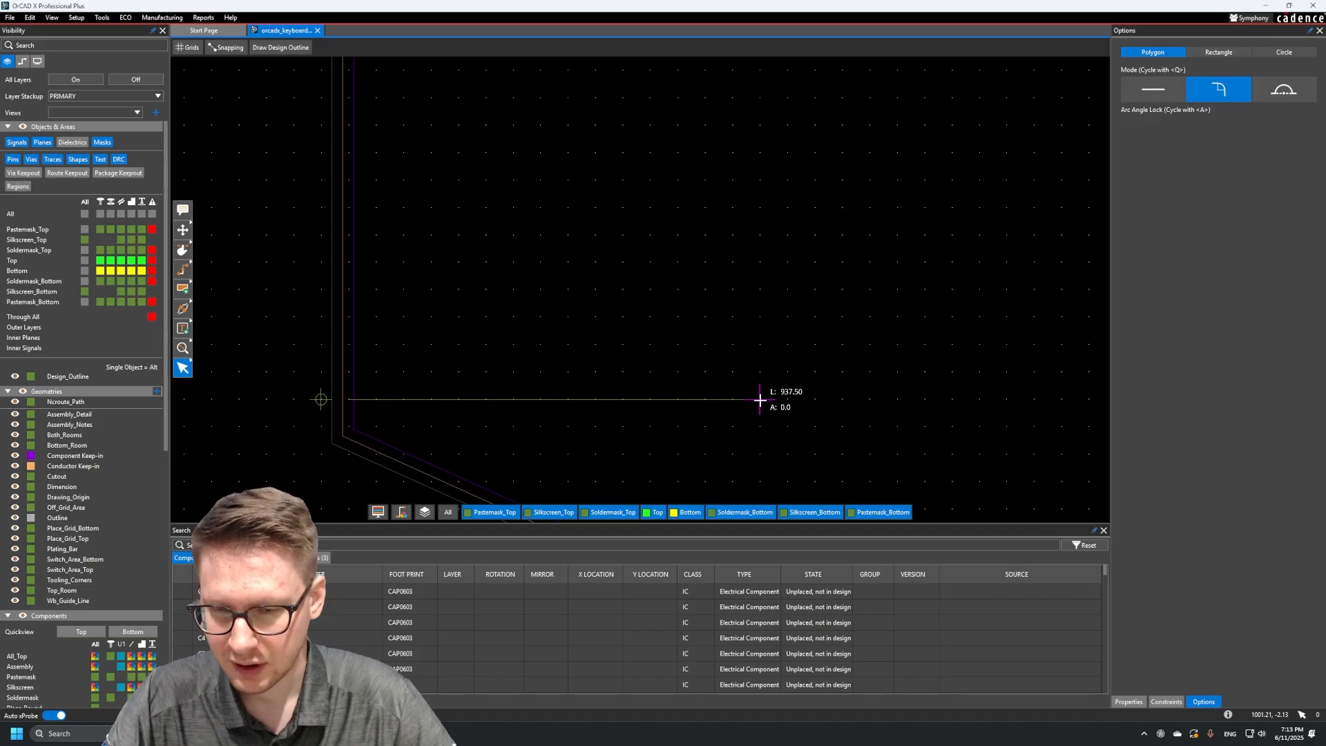
pyautogui.click(760, 400)
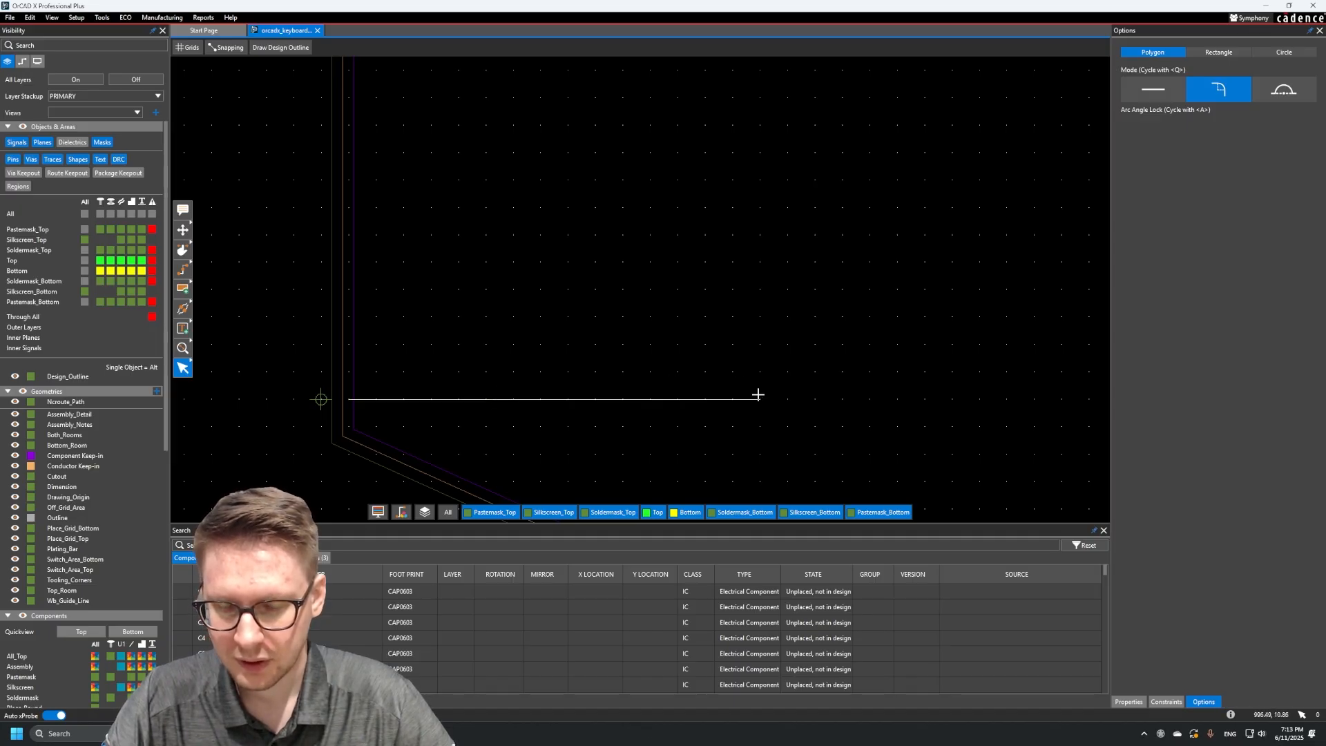
# Draw the first notch with a 62.5-mil vertical line, a 180-degree arc and a vertical line back down to the bottom edge
pyautogui.press('q')
pyautogui.press('q')
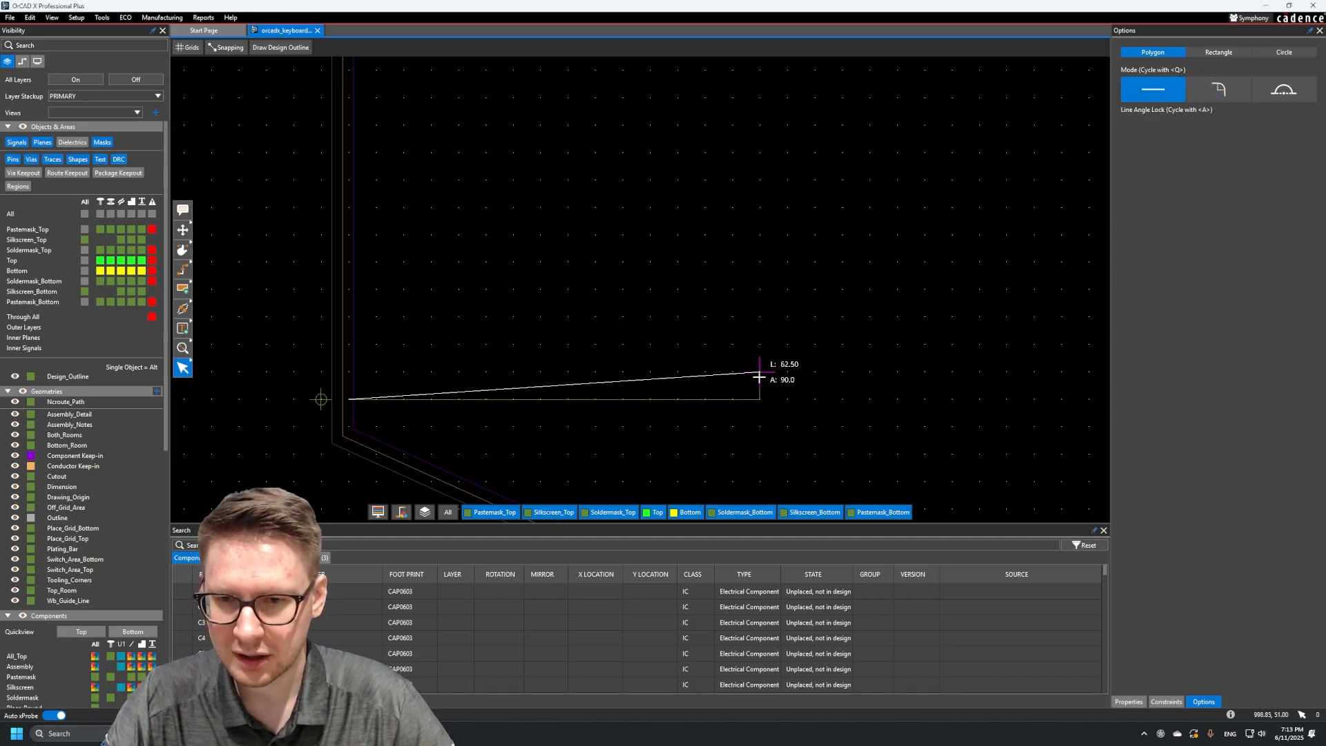
pyautogui.click(759, 375)
pyautogui.press('q')
pyautogui.click(811, 378)
pyautogui.click(810, 392)
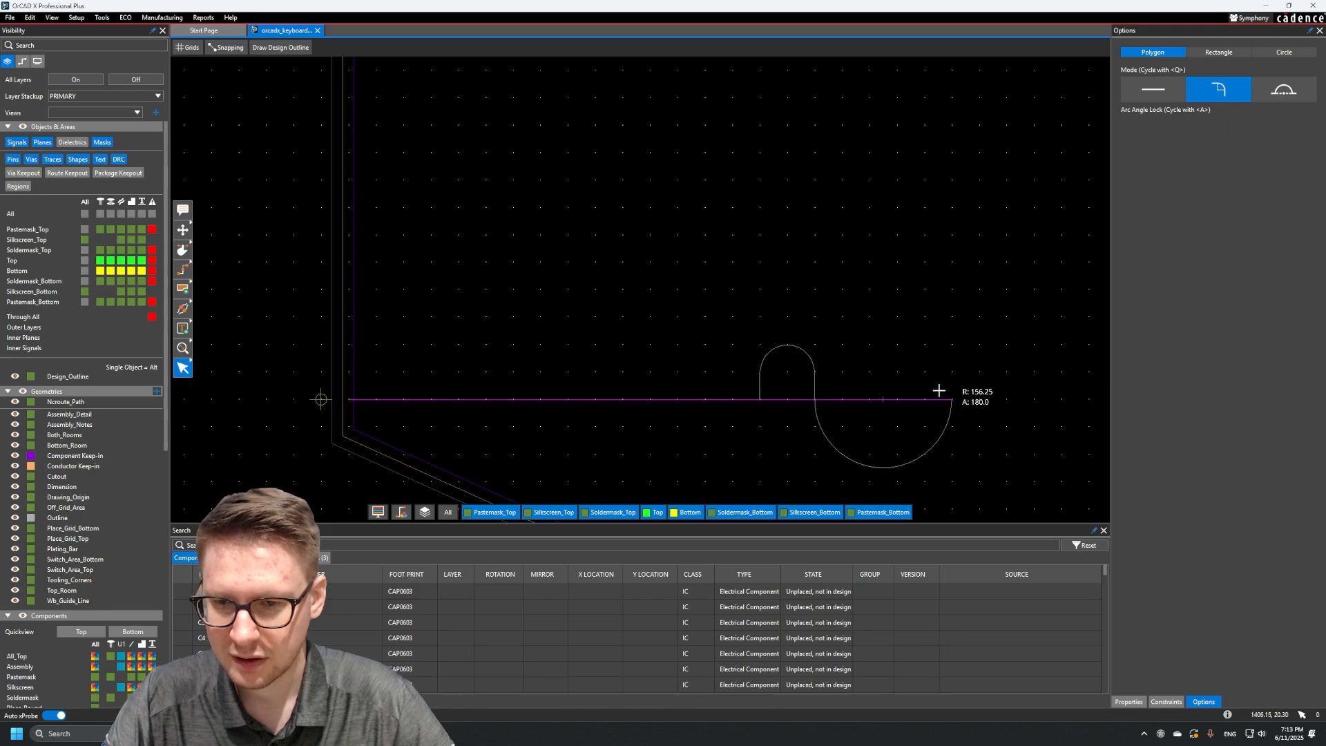
# Extend the bottom edge horizontally in line mode from the first notch to about X 4440 mils
pyautogui.press('q')
pyautogui.press('q')
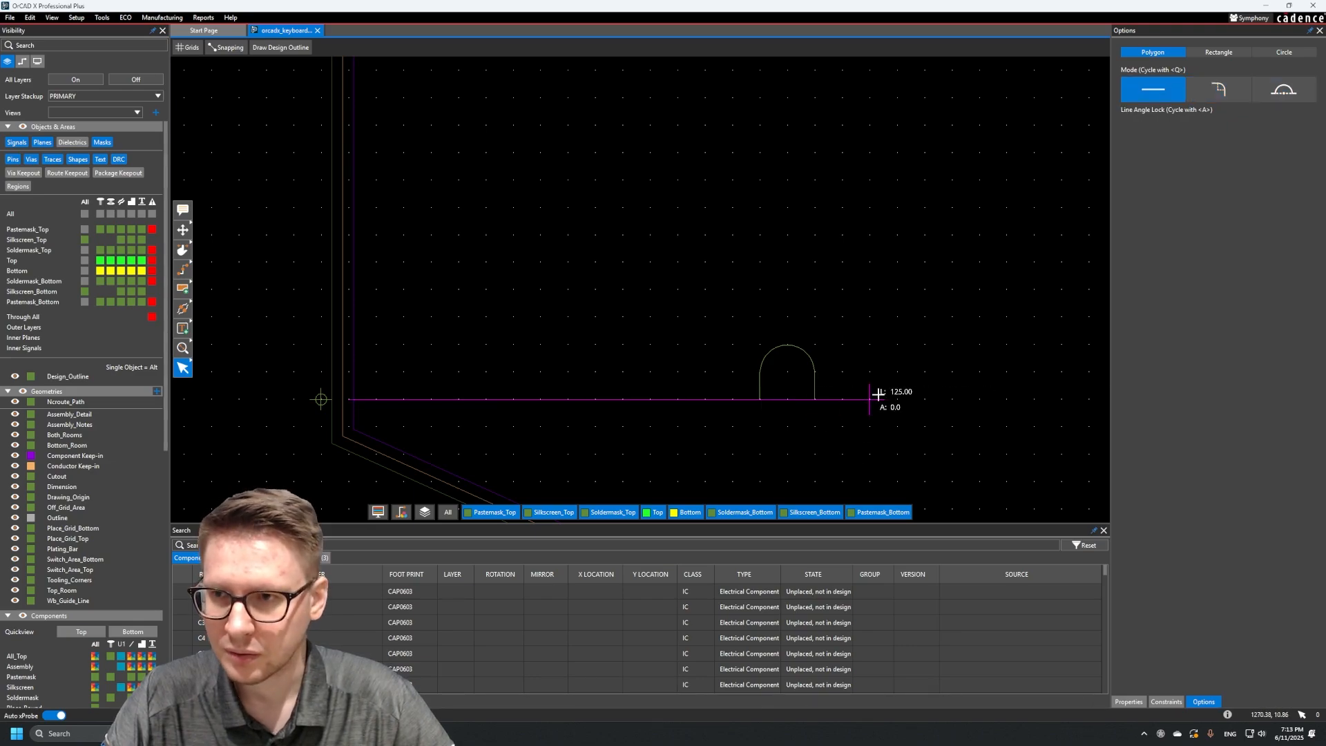
pyautogui.scroll(-3, 877, 385)
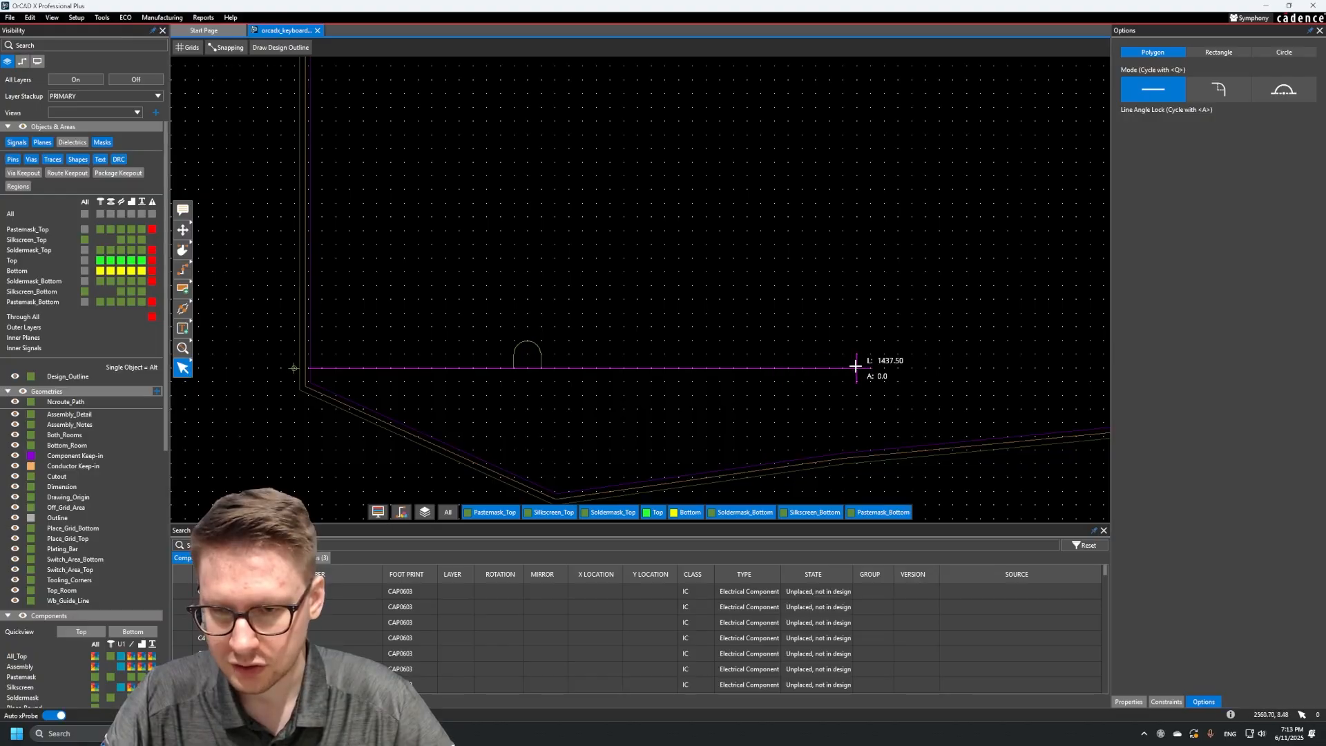
pyautogui.moveTo(858, 367); pyautogui.dragTo(614, 371, button='middle')
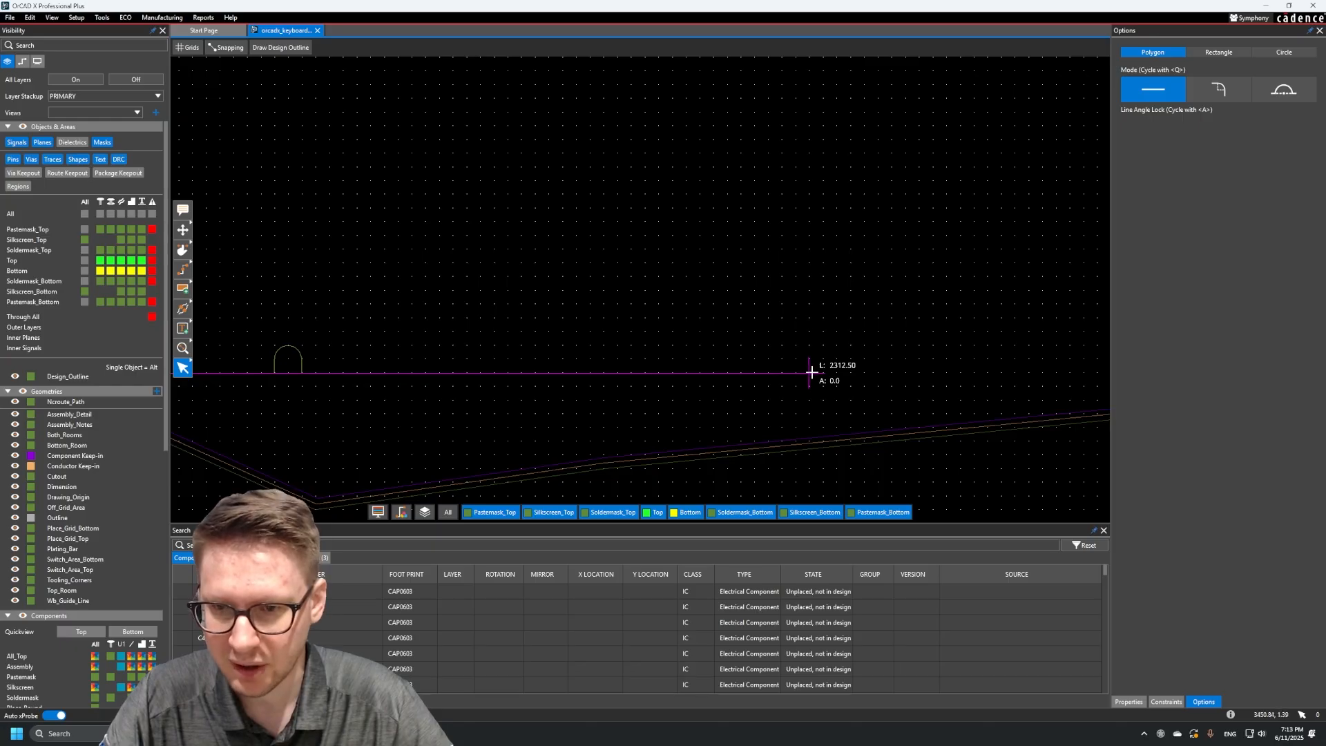
pyautogui.moveTo(812, 372); pyautogui.dragTo(681, 371, button='middle')
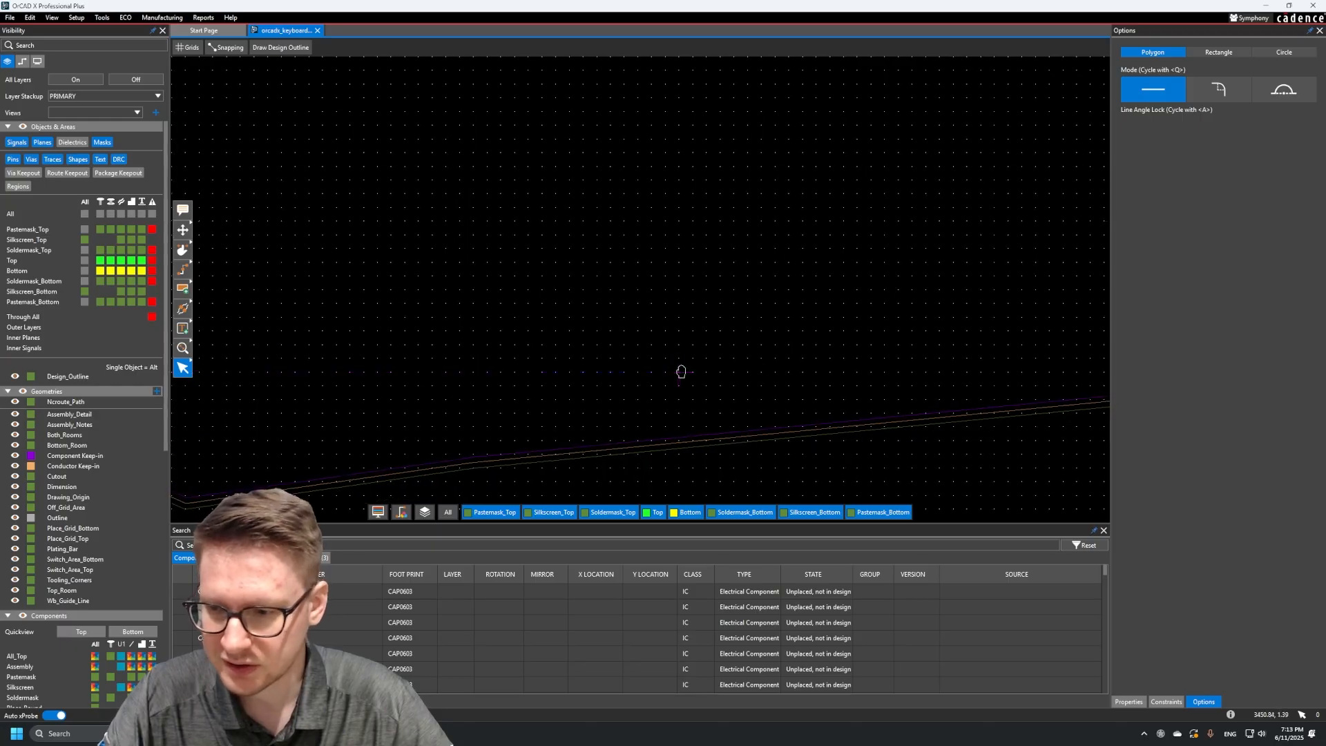
pyautogui.click(898, 373)
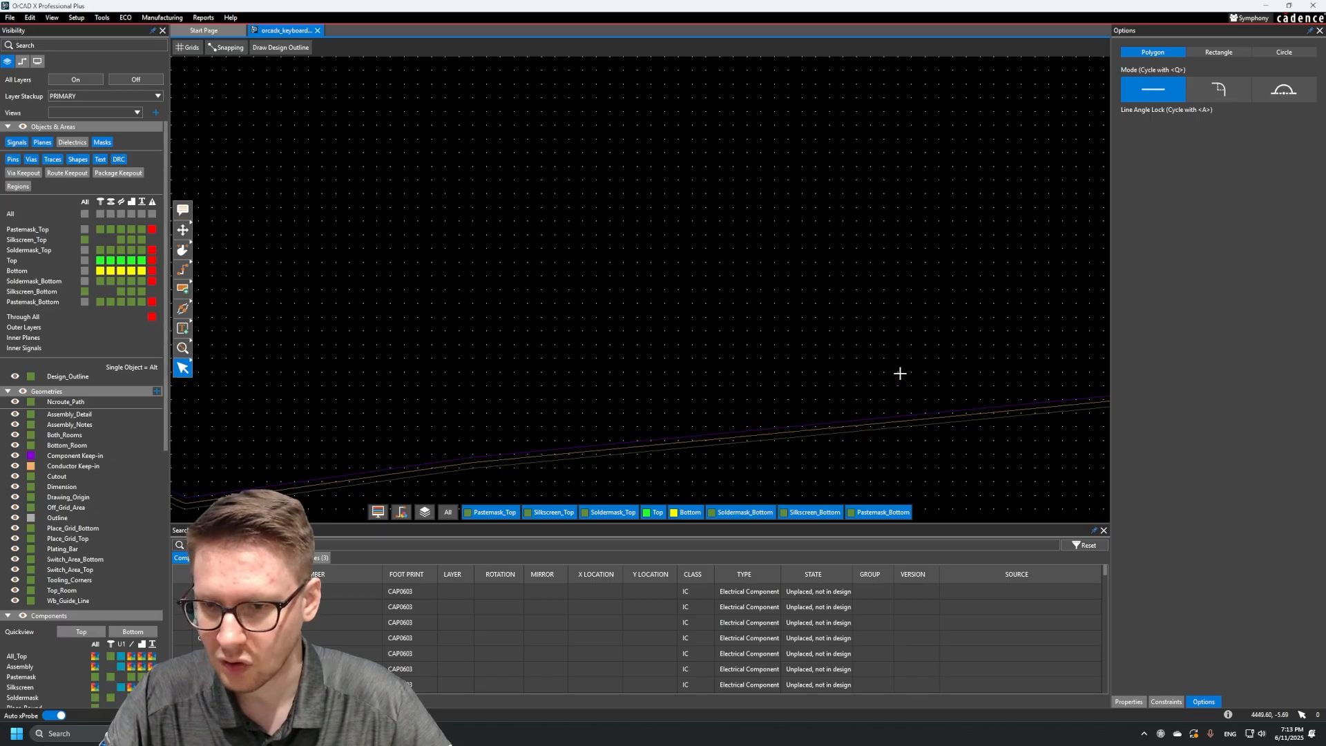
# Draw the second upward notch with 62.5-mil vertical sides and a 180-degree arc of 62.5-mil radius
pyautogui.press('q')
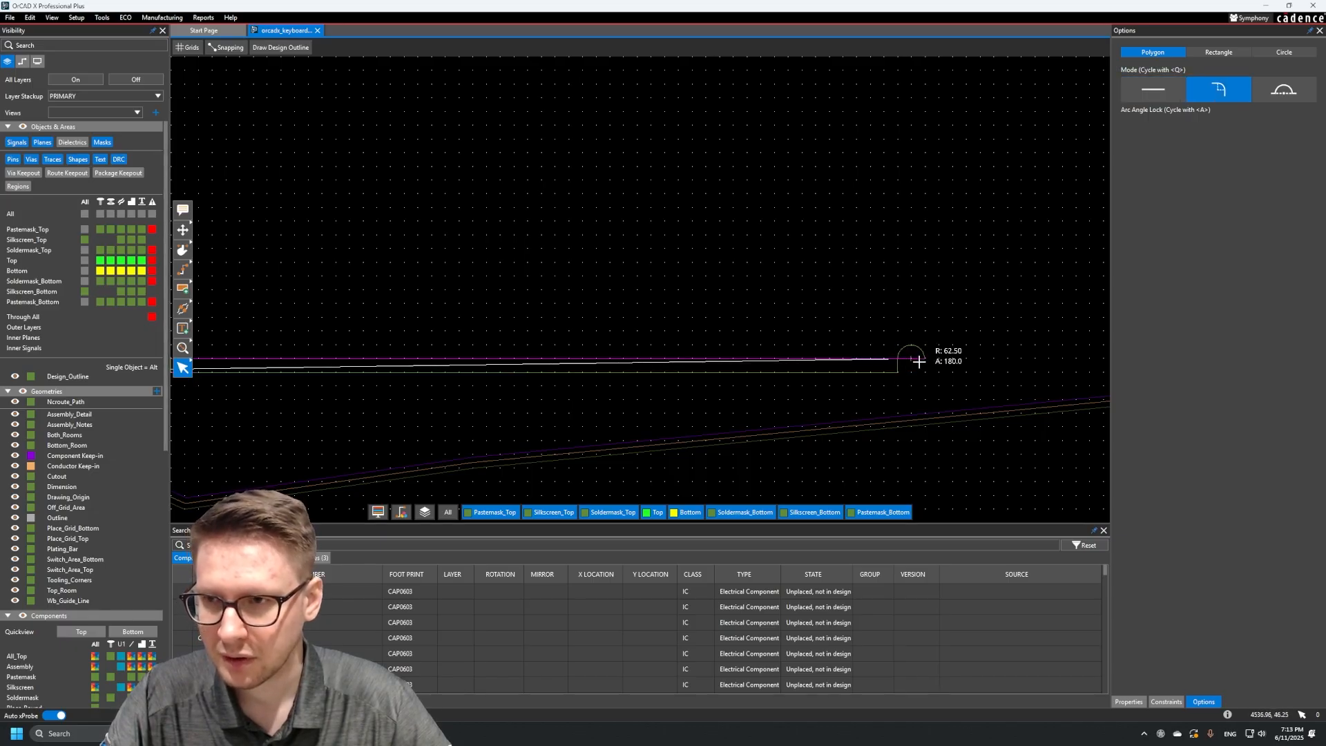
pyautogui.click(924, 368)
pyautogui.press('q')
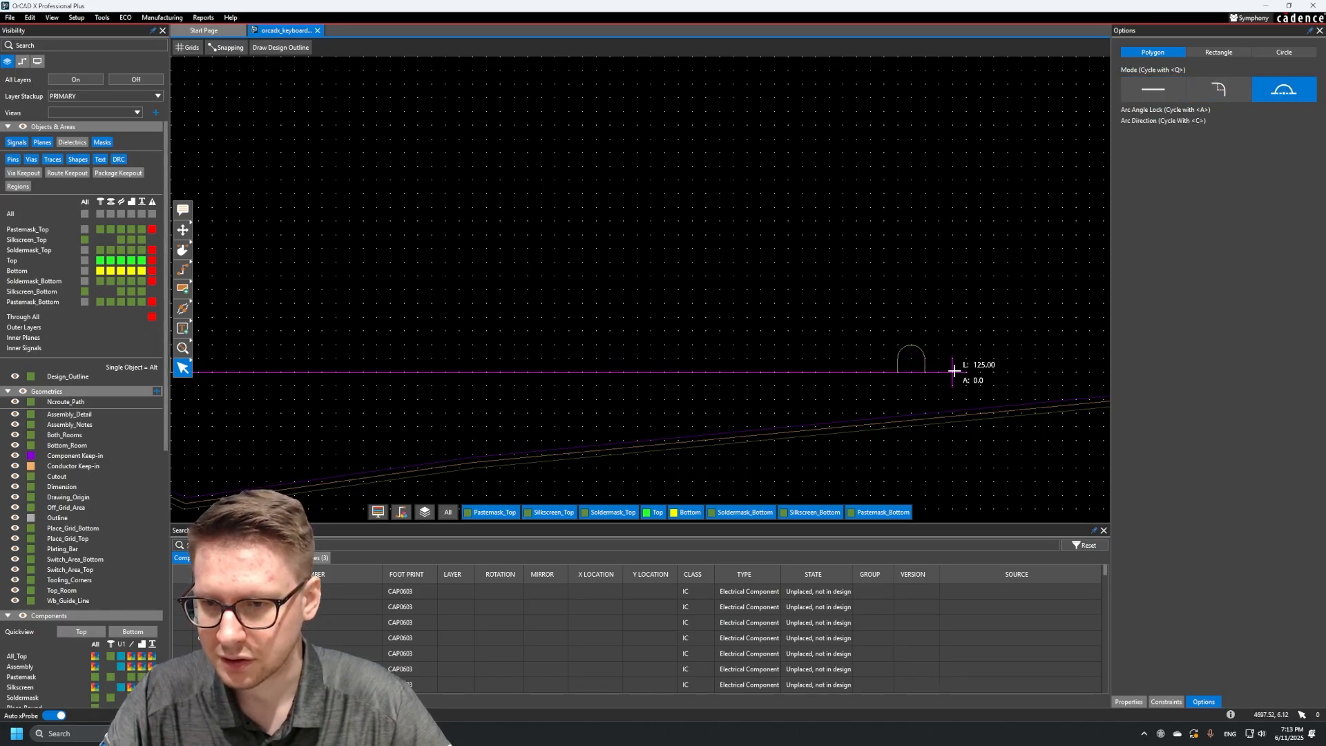
# Lay a horizontal 3875-mil bottom-edge segment from the second notch
pyautogui.press('q')
pyautogui.moveTo(1002, 375); pyautogui.dragTo(657, 384, button='middle')
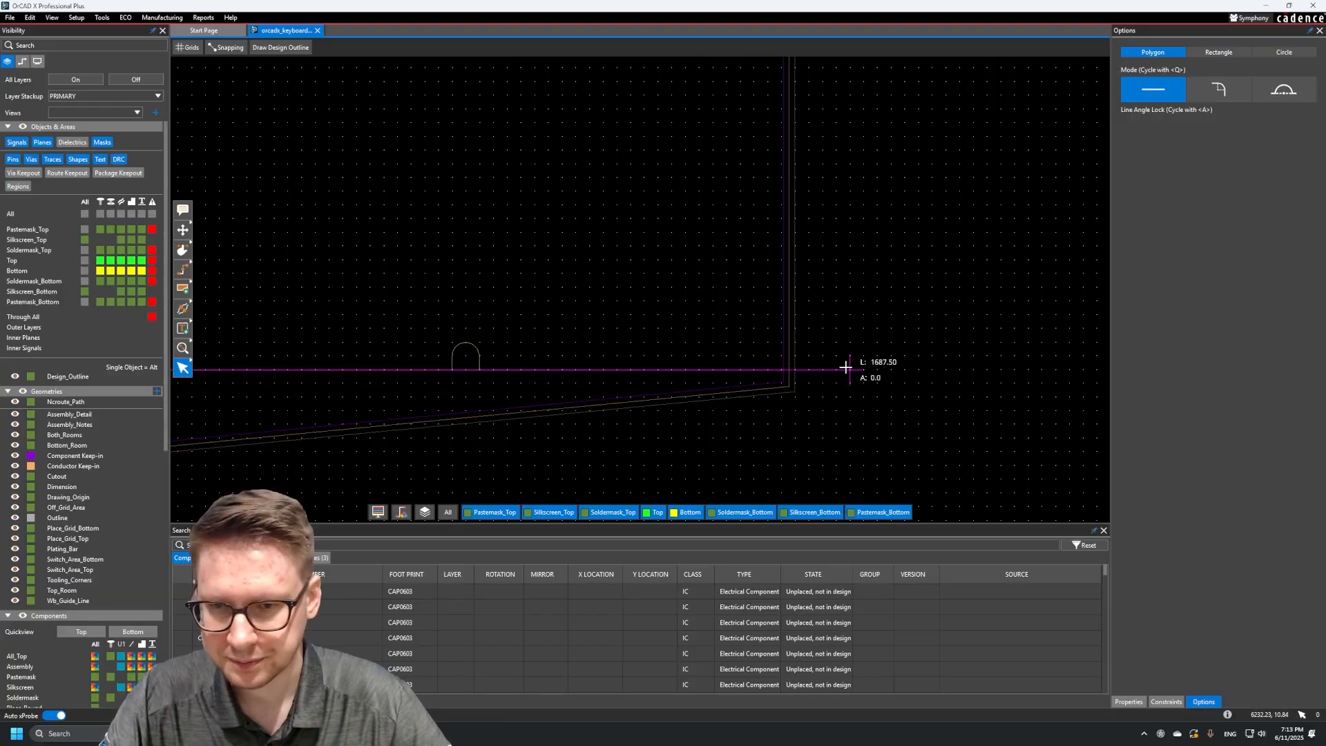
pyautogui.moveTo(909, 367); pyautogui.dragTo(580, 367, button='middle')
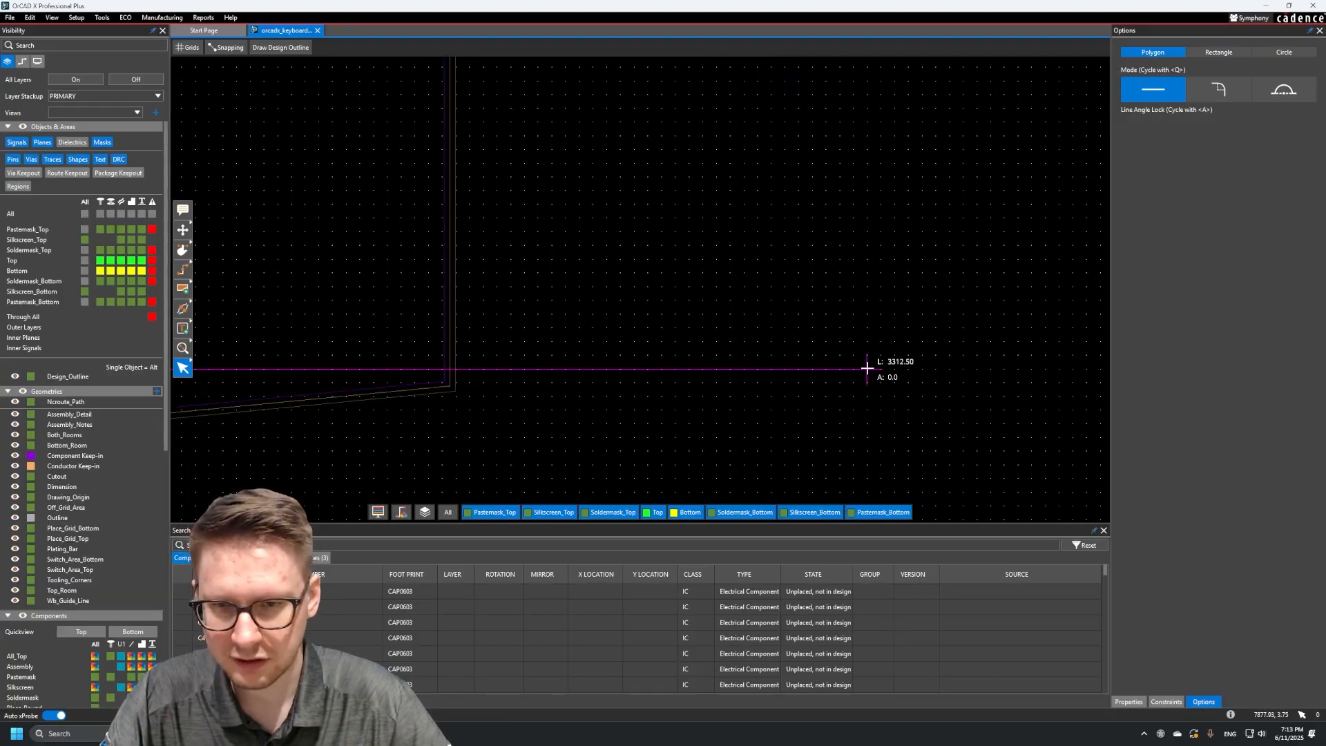
pyautogui.moveTo(867, 367); pyautogui.dragTo(843, 370, button='middle')
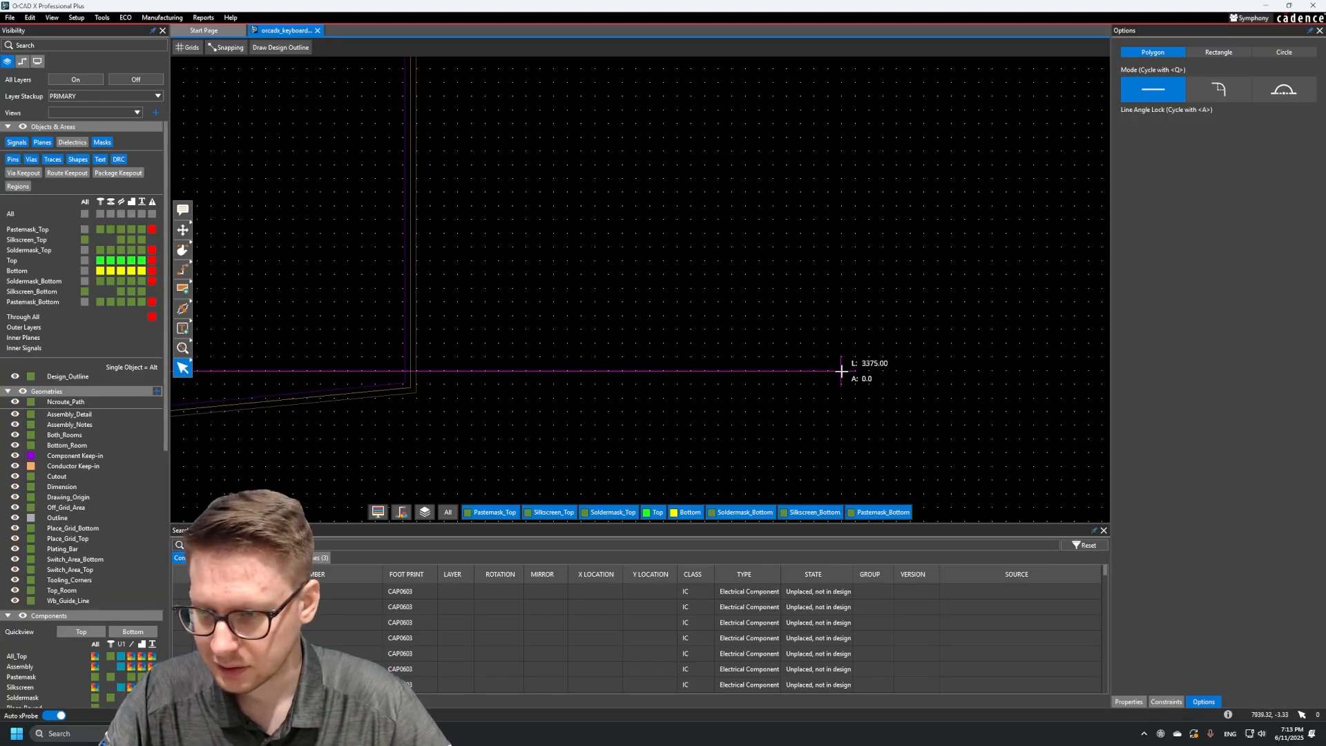
pyautogui.click(963, 371)
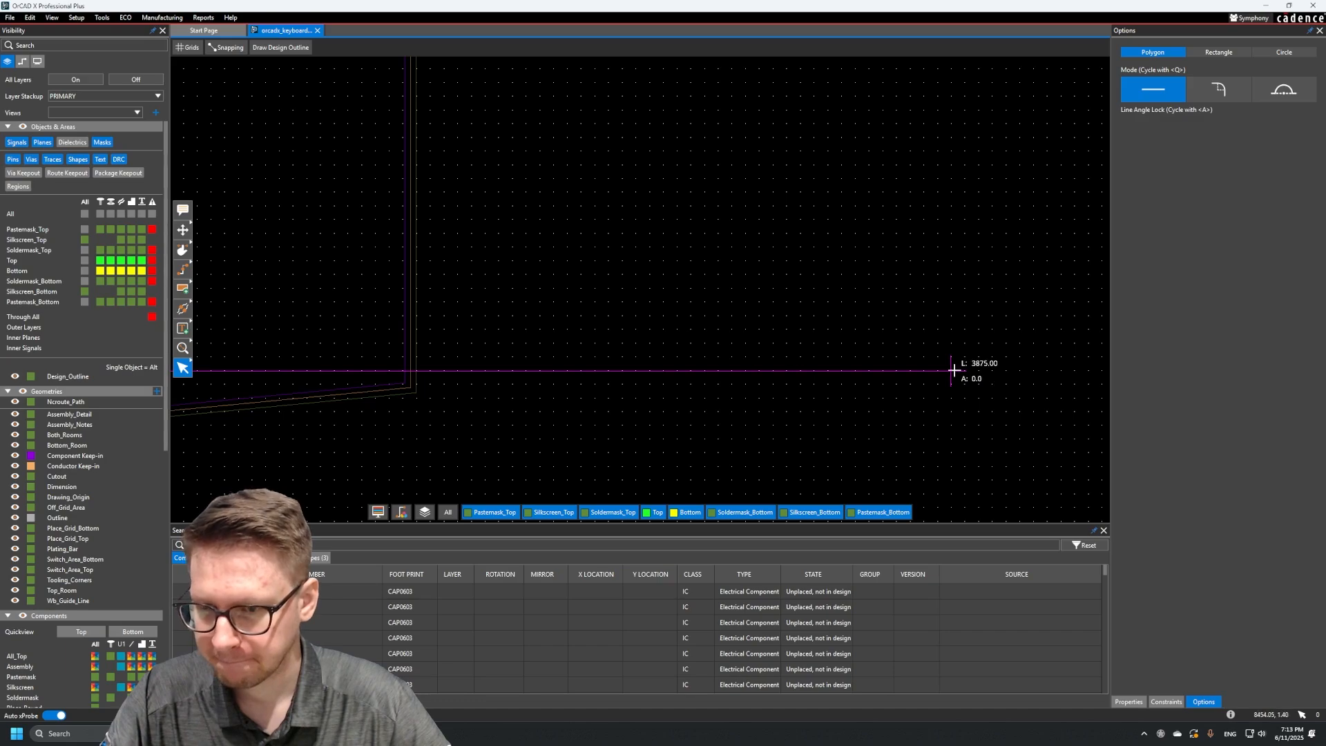
# Draw the third upward notch with a 62.5-mil-radius, 180-degree arc and vertical sides returning to the bottom edge
pyautogui.press('q')
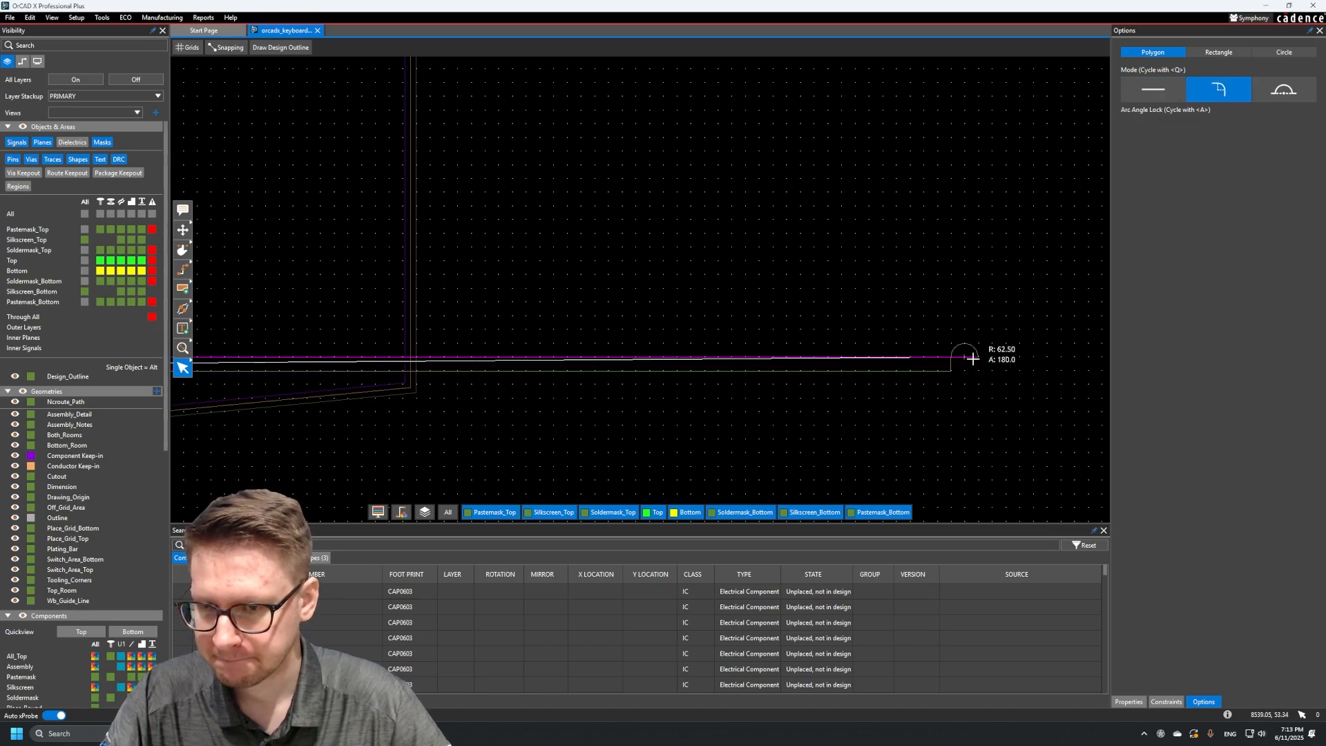
pyautogui.click(974, 359)
pyautogui.press('q')
pyautogui.press('q')
pyautogui.click(977, 370)
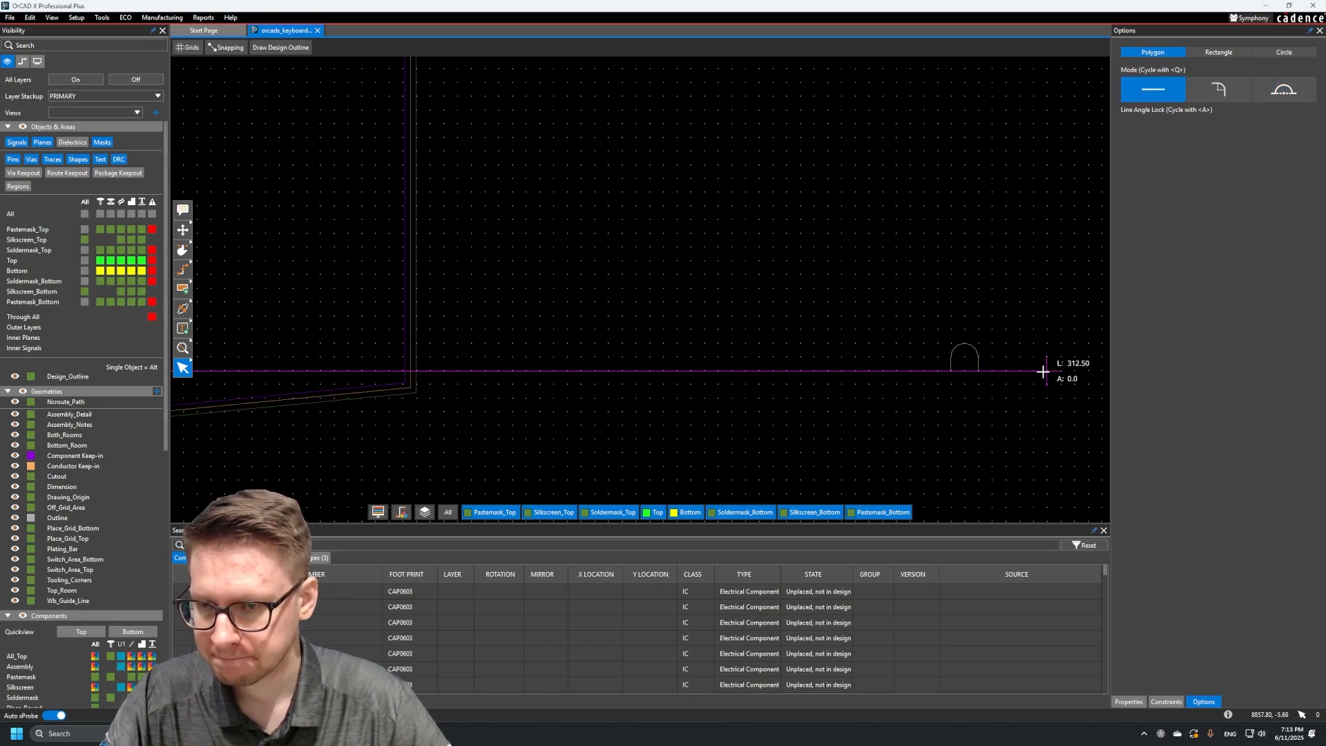
# Extend the bottom edge horizontally in line mode from the third notch to the start of the fourth
pyautogui.moveTo(1034, 371); pyautogui.dragTo(894, 370, button='middle')
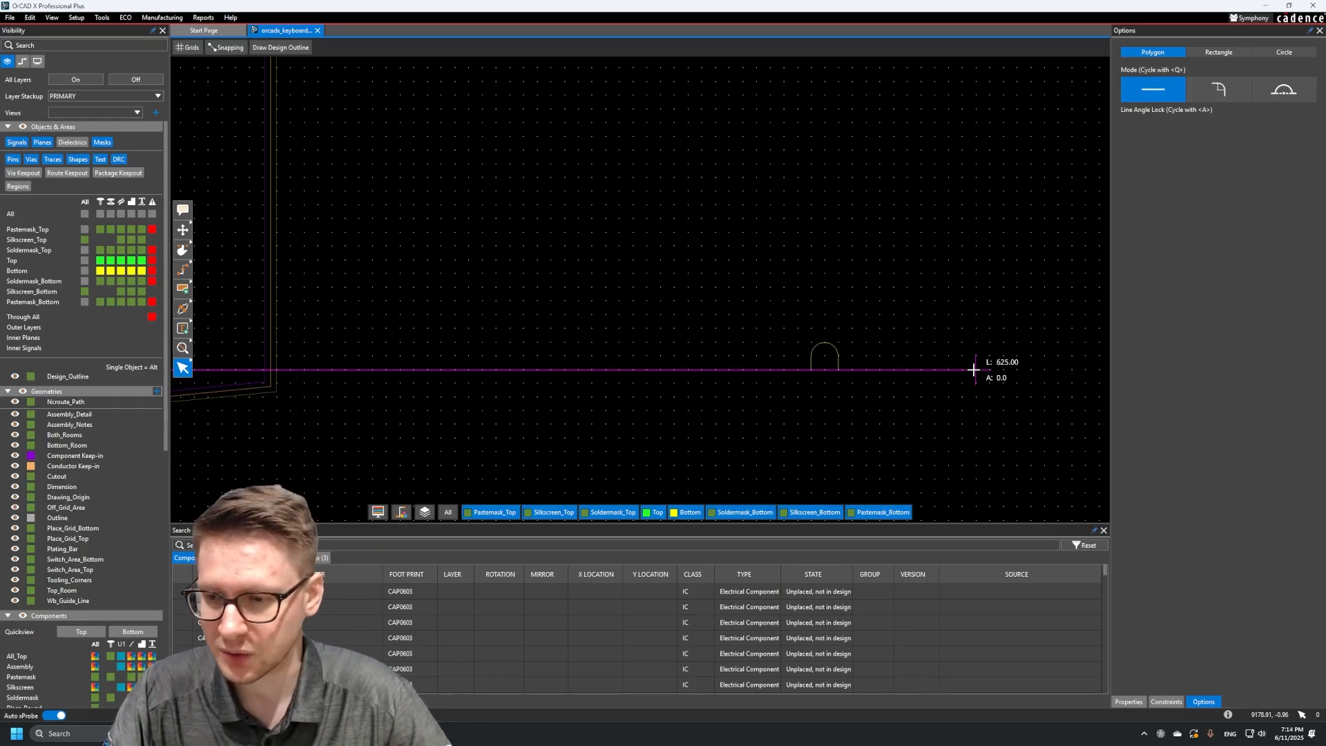
pyautogui.moveTo(970, 369); pyautogui.dragTo(489, 361, button='middle')
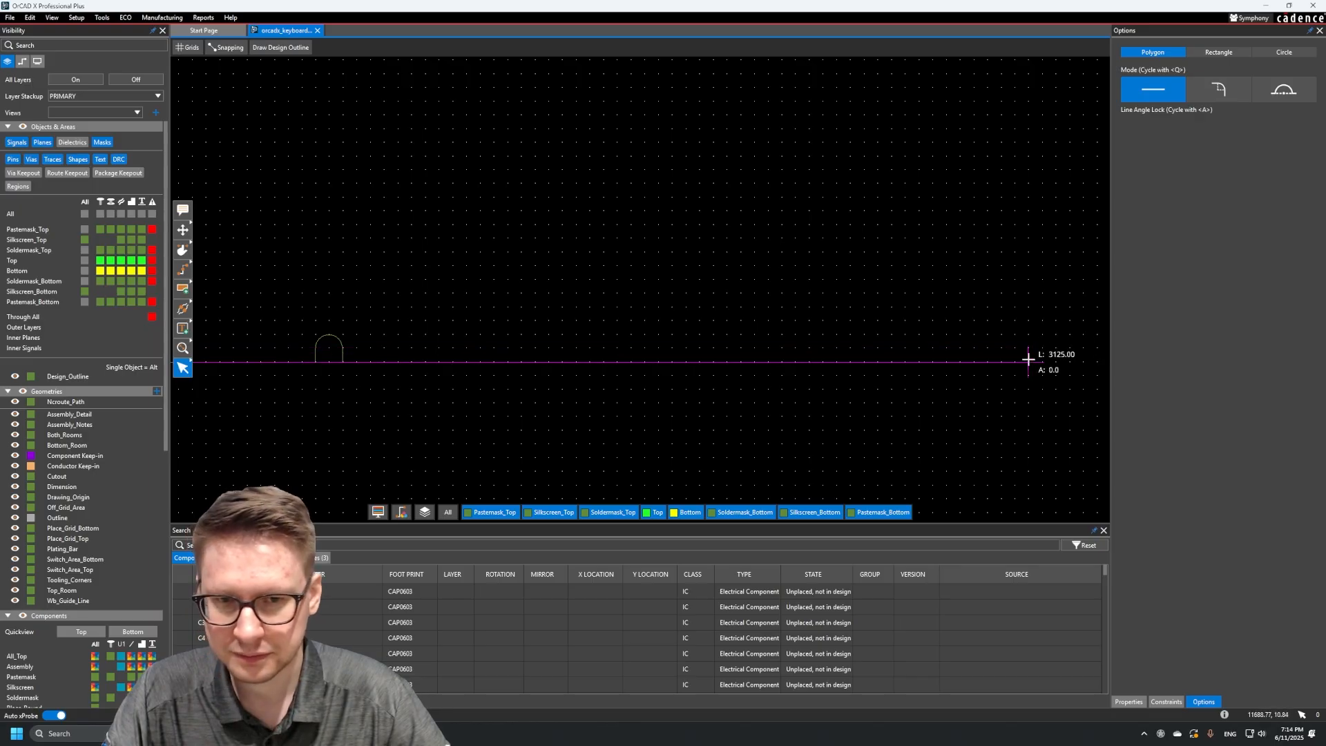
pyautogui.moveTo(1026, 358); pyautogui.dragTo(635, 358, button='middle')
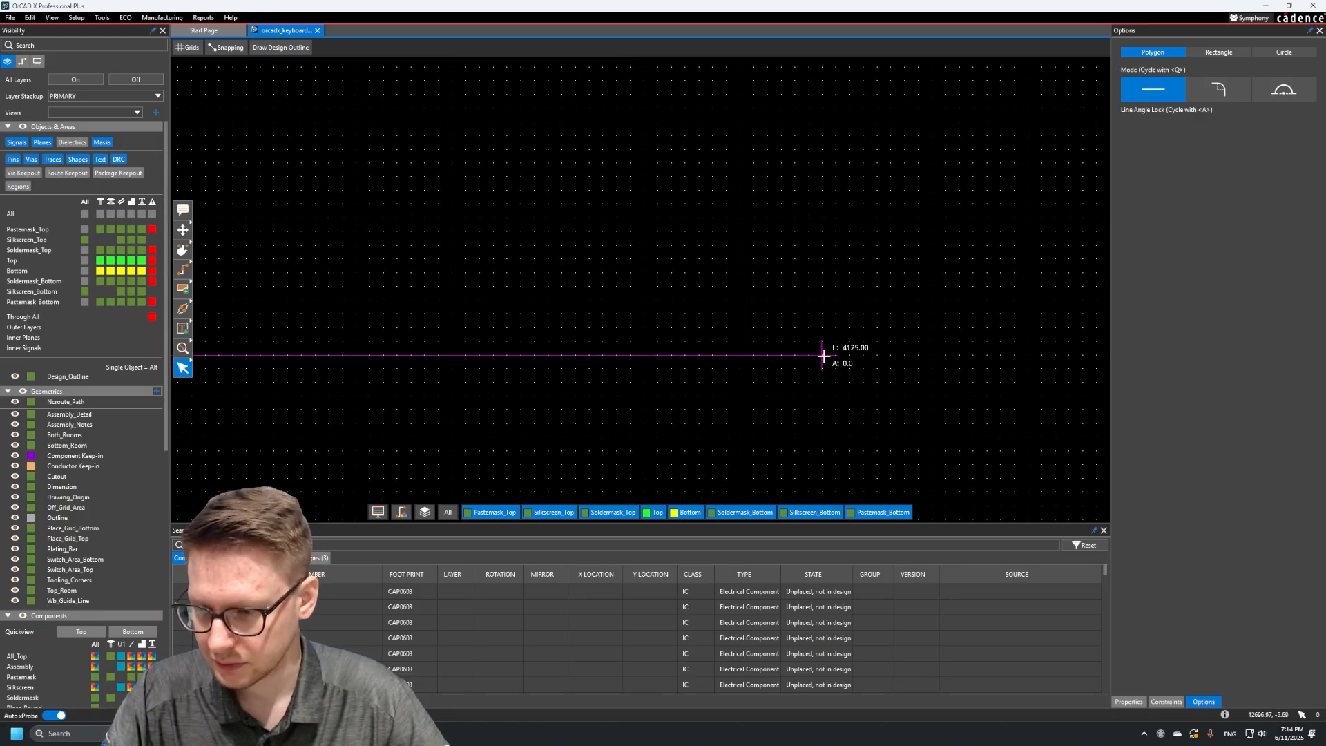
pyautogui.click(712, 355)
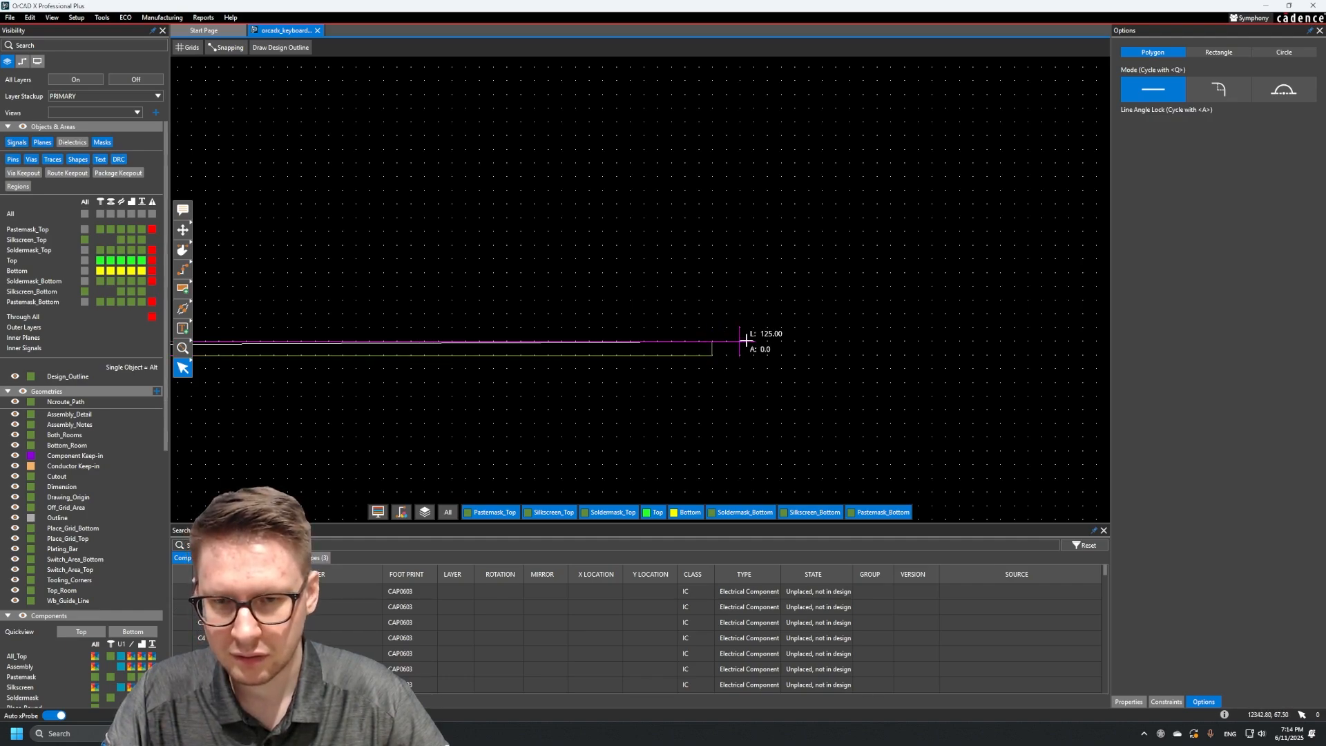
# Draw the fourth notch, 125 mils wide, with a semicircular top and a vertical side back down to the bottom edge
pyautogui.press('q')
pyautogui.click(740, 341)
pyautogui.click(741, 350)
pyautogui.press('q')
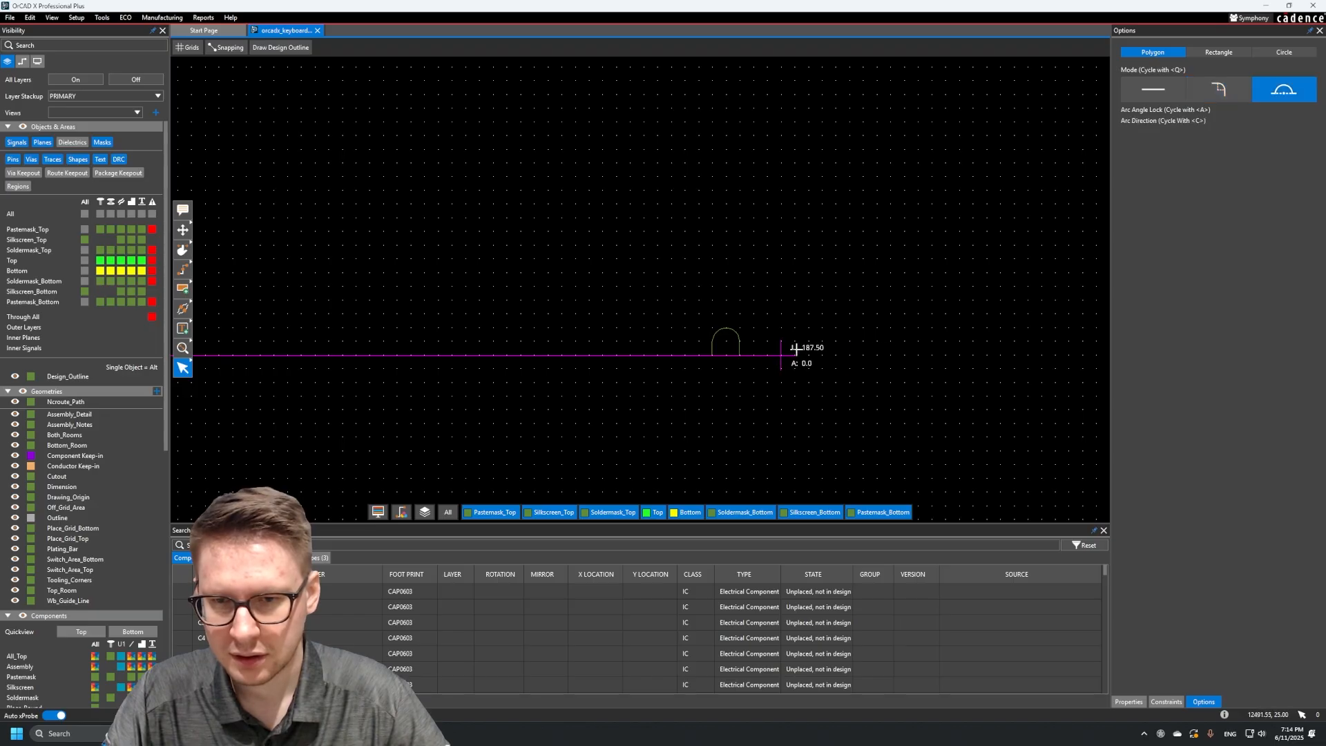
# Extend the bottom edge horizontally past the fourth notch and draw a fifth round-topped notch with 62.5-mil vertical sides
pyautogui.moveTo(864, 353); pyautogui.dragTo(293, 346, button='middle')
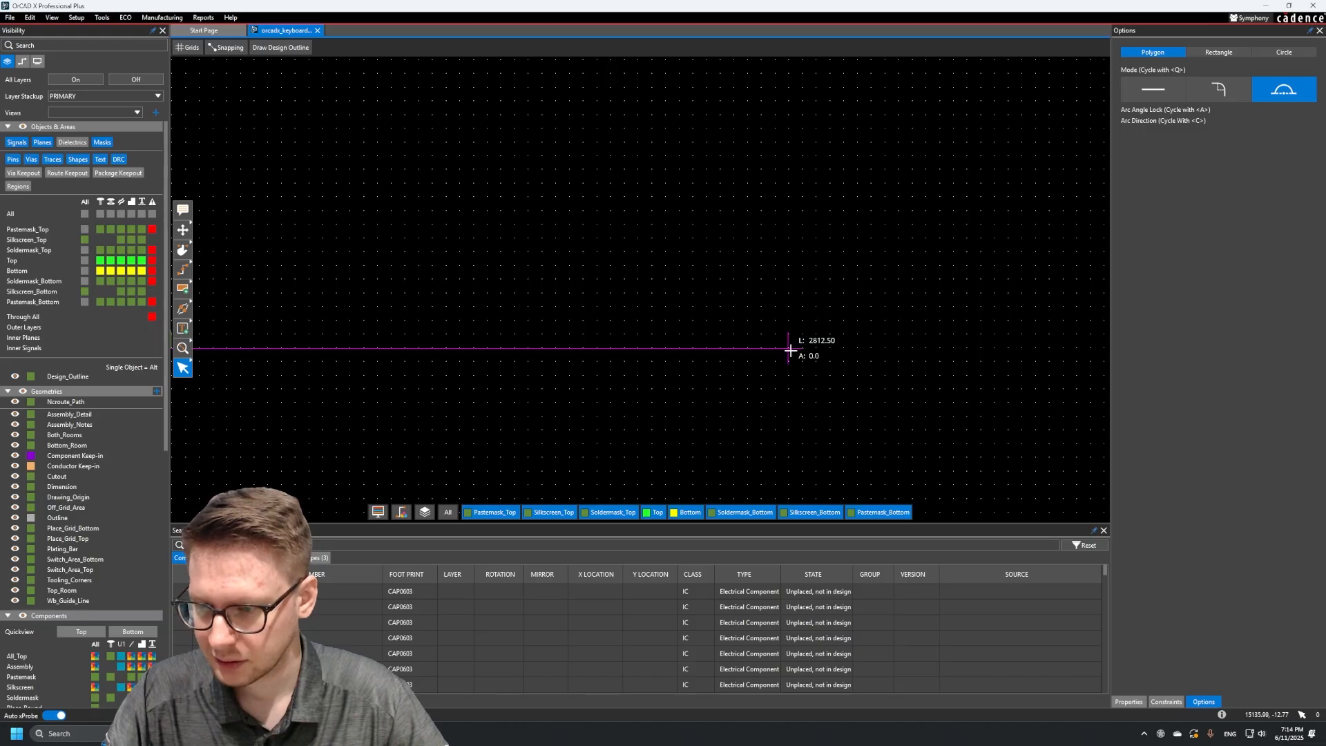
pyautogui.click(753, 348)
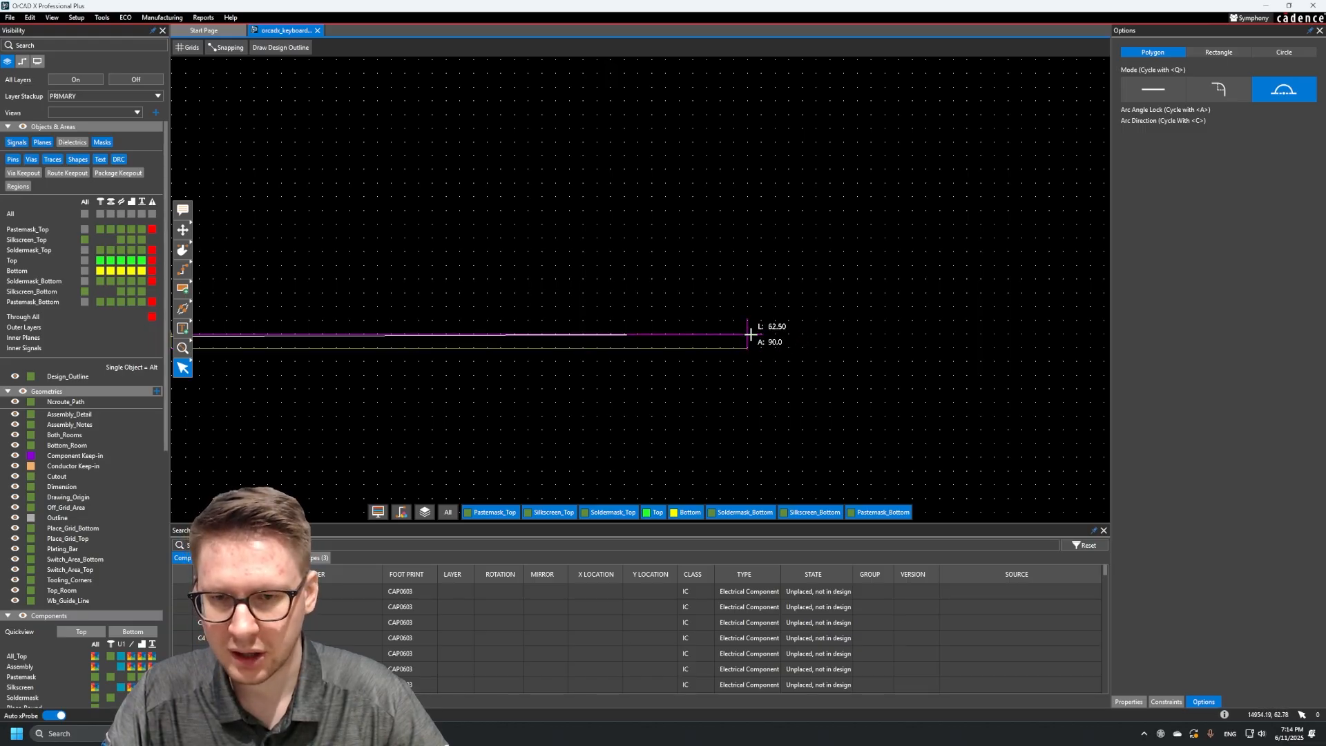
pyautogui.press('q')
pyautogui.press('q')
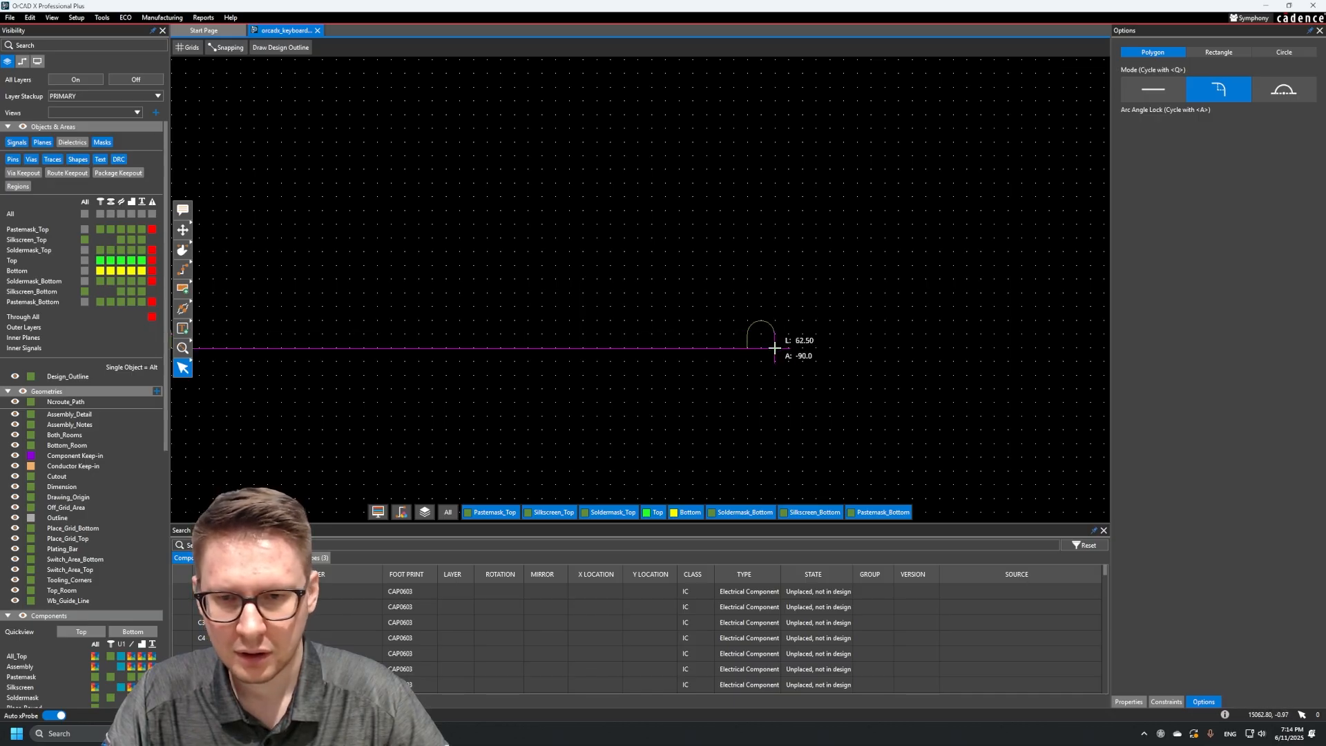
pyautogui.press('q')
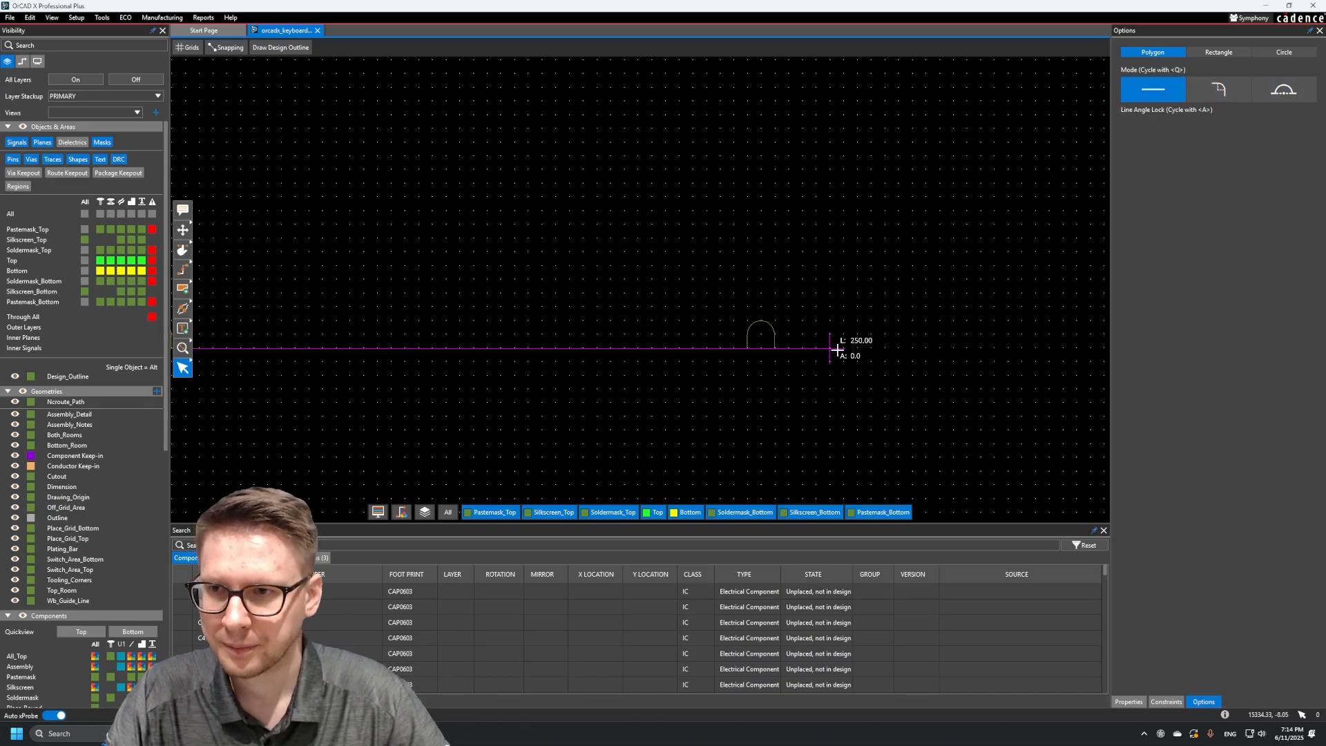
# Add a short horizontal segment after the fifth notch and round the board's lower-right corner with an arc turning upward
pyautogui.press('q')
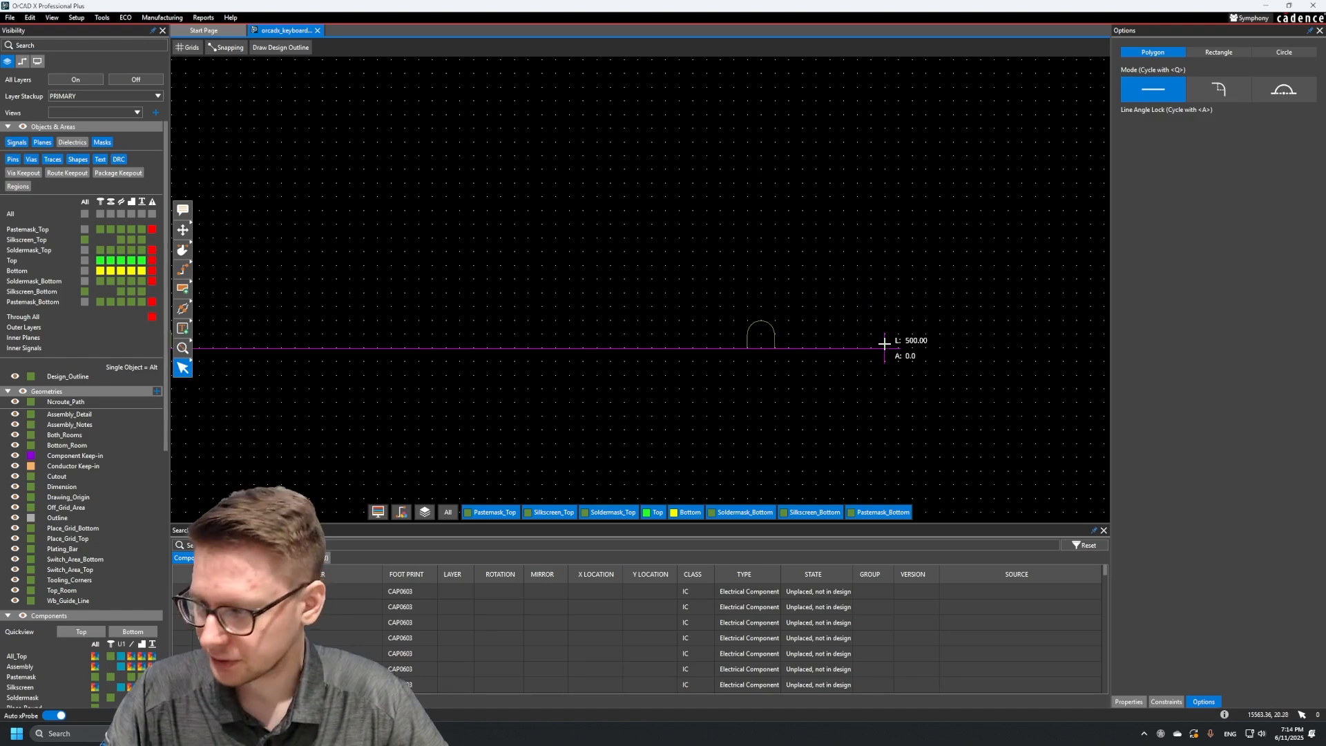
pyautogui.moveTo(896, 345); pyautogui.dragTo(624, 345, button='middle')
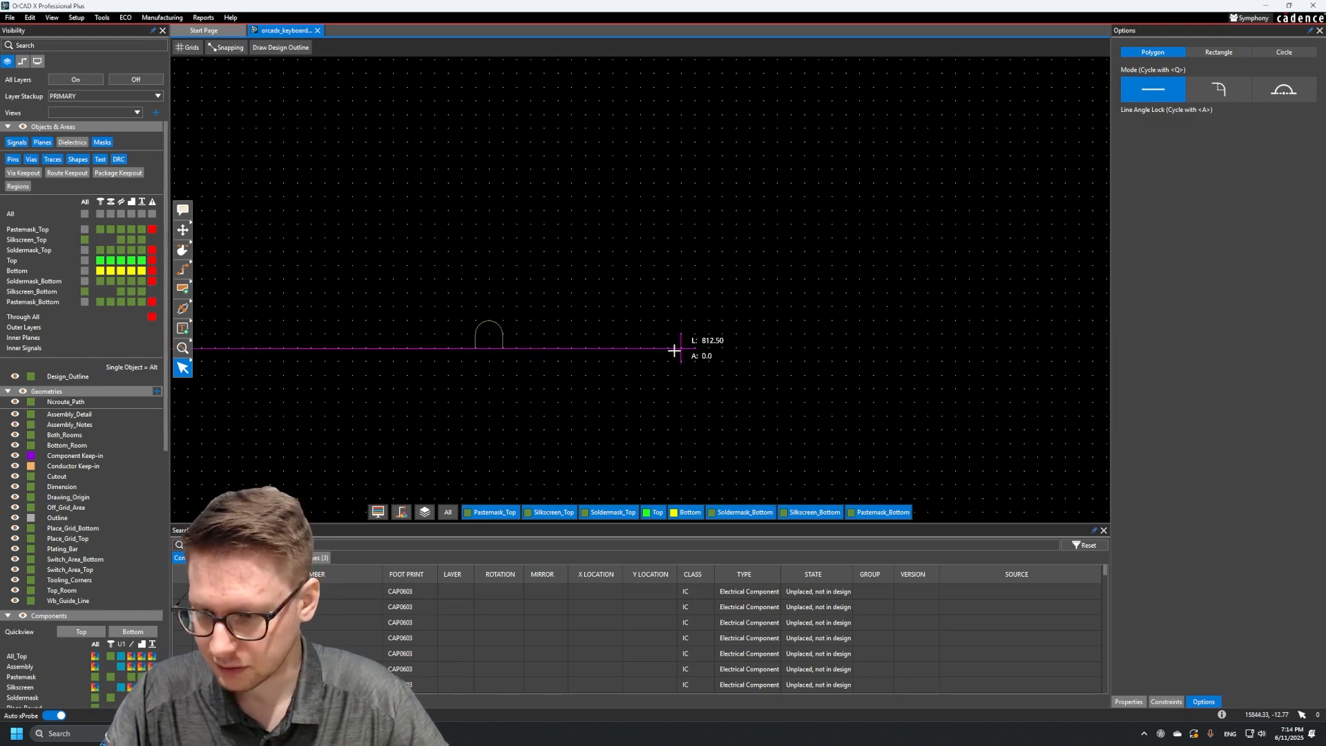
pyautogui.click(591, 349)
pyautogui.press('q')
pyautogui.click(598, 332)
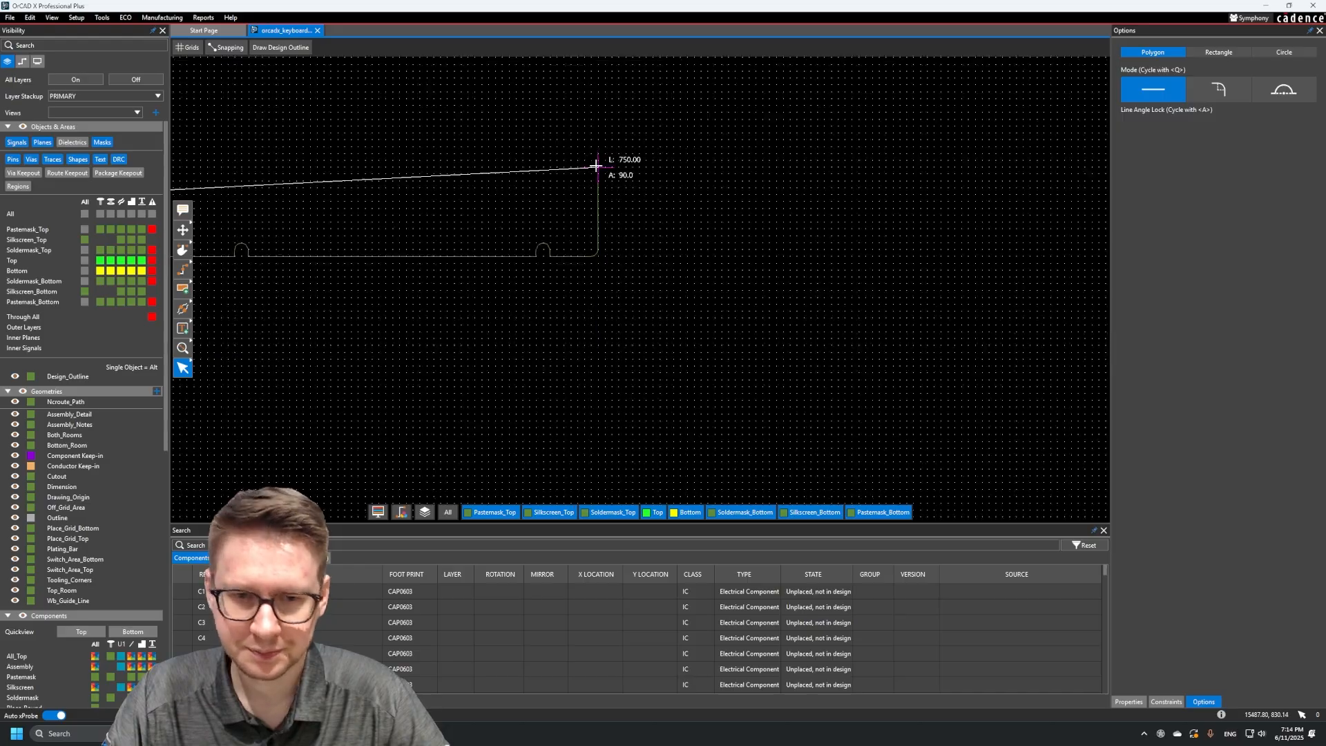
# Examine the drawn bottom edge and its notches between the lower-right corner and the outline's starting point near the origin
pyautogui.scroll(-2, 614, 163)
pyautogui.scroll(-1, 758, 214)
pyautogui.moveTo(743, 210); pyautogui.dragTo(974, 275, button='middle')
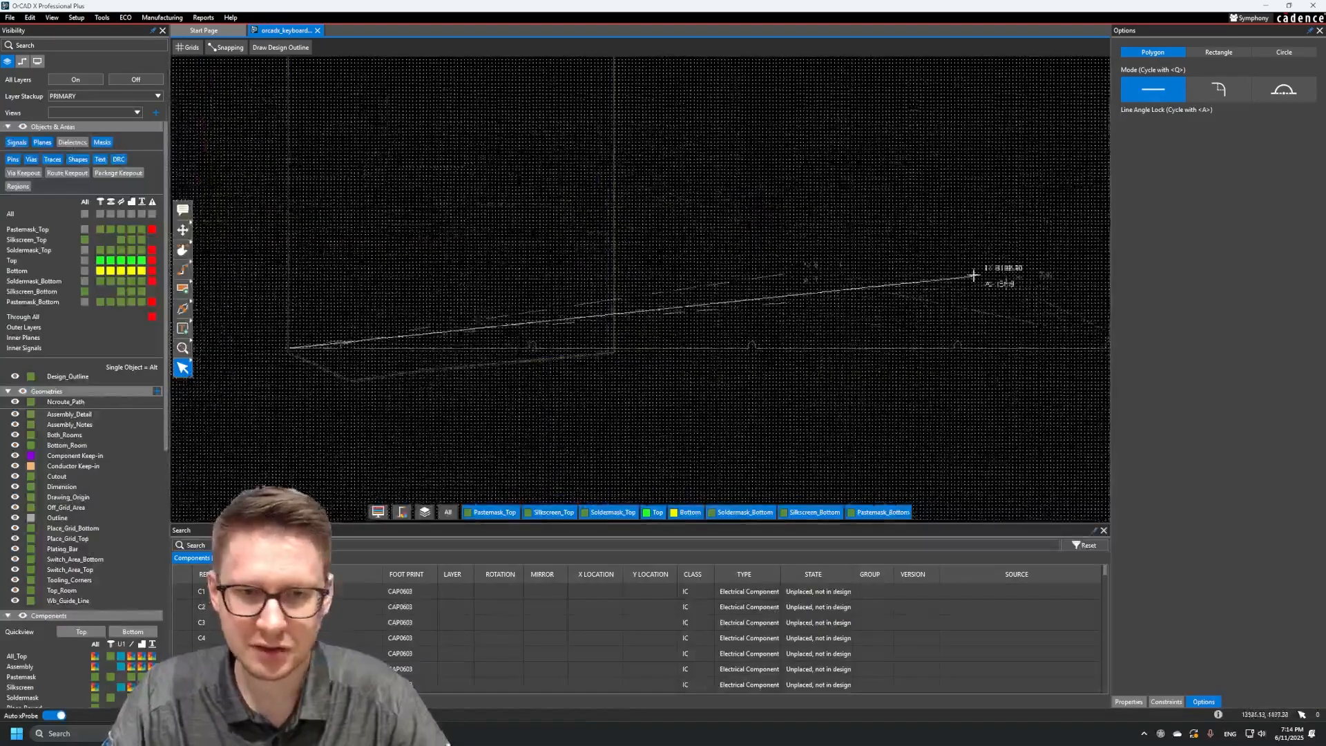
pyautogui.moveTo(1046, 294); pyautogui.dragTo(761, 283, button='middle')
pyautogui.scroll(2, 1048, 228)
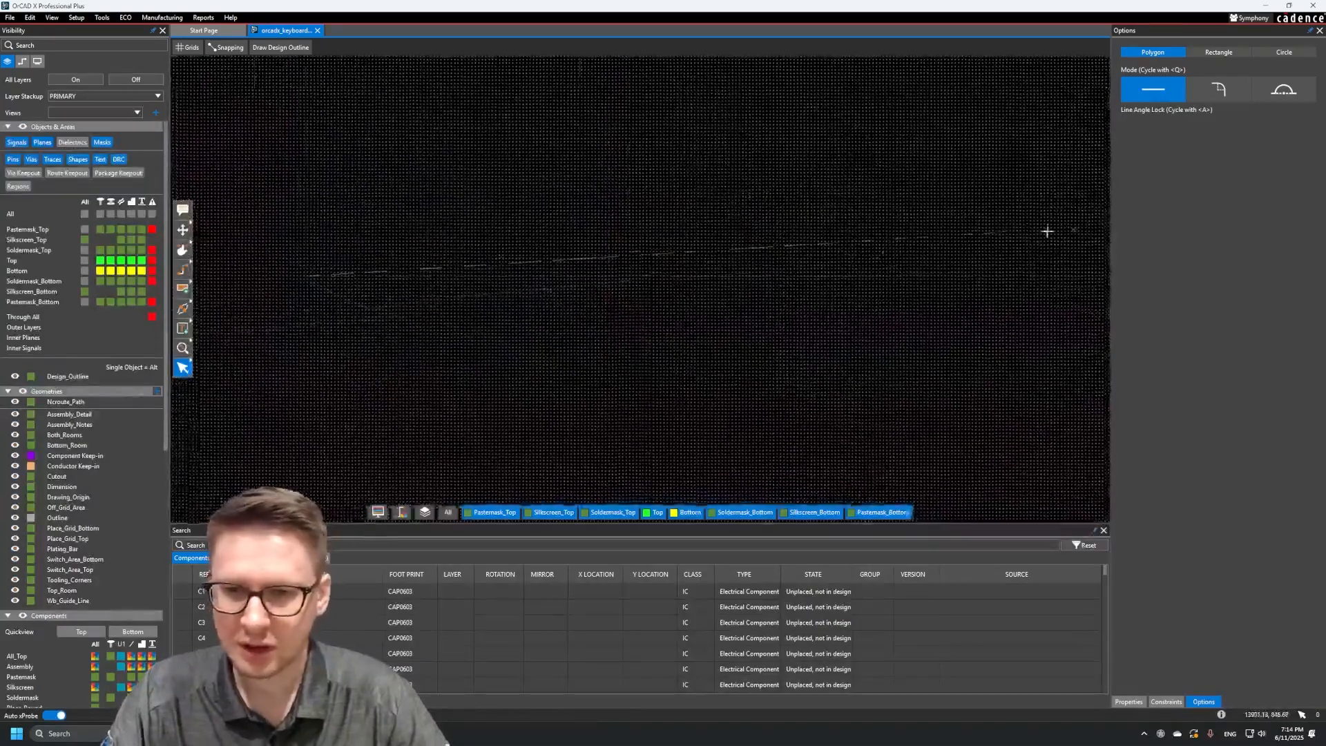
pyautogui.scroll(2, 290, 236)
pyautogui.scroll(2, 296, 379)
pyautogui.scroll(-4, 492, 218)
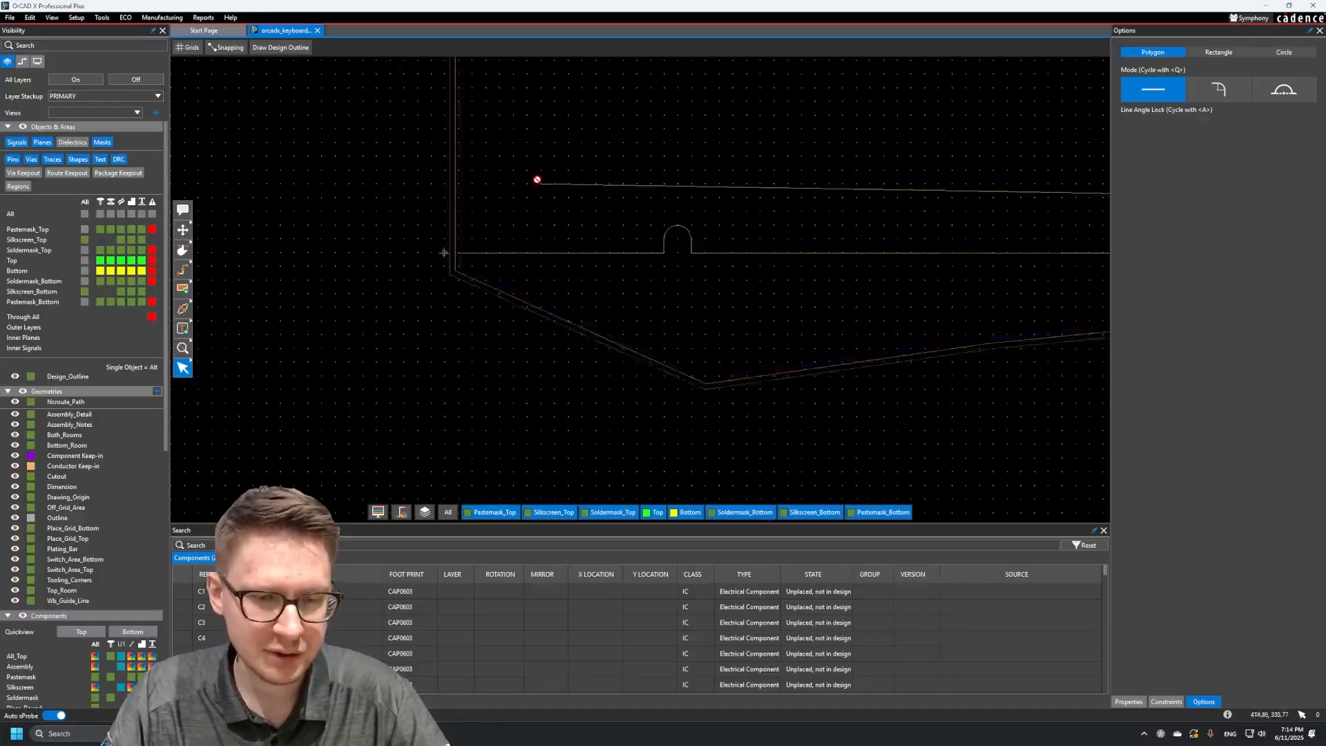
pyautogui.moveTo(1008, 125); pyautogui.dragTo(207, 307, button='middle')
pyautogui.moveTo(759, 273); pyautogui.dragTo(527, 267, button='middle')
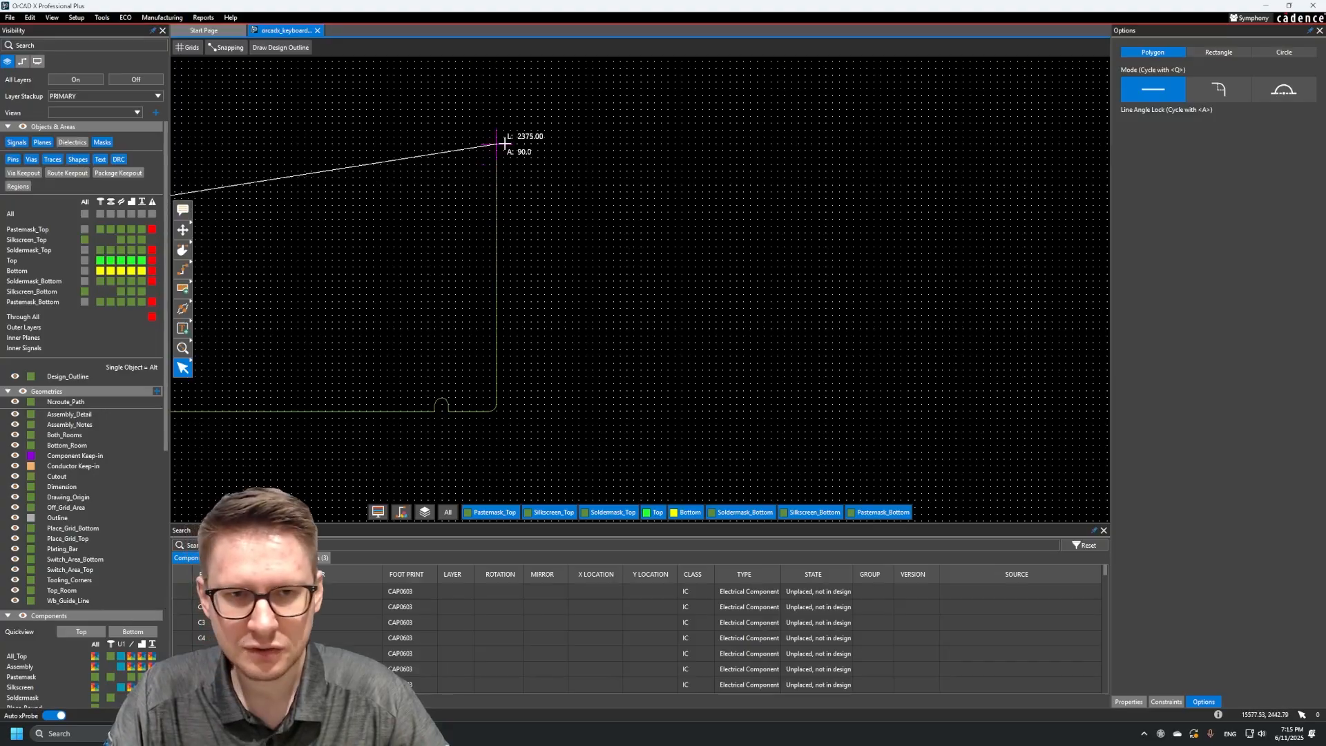
# Extend the right edge vertically and draw a 125-mil-wide round-ended notch reaching into the board, centred on 15.5,1.625
pyautogui.moveTo(503, 142); pyautogui.dragTo(500, 165, button='middle')
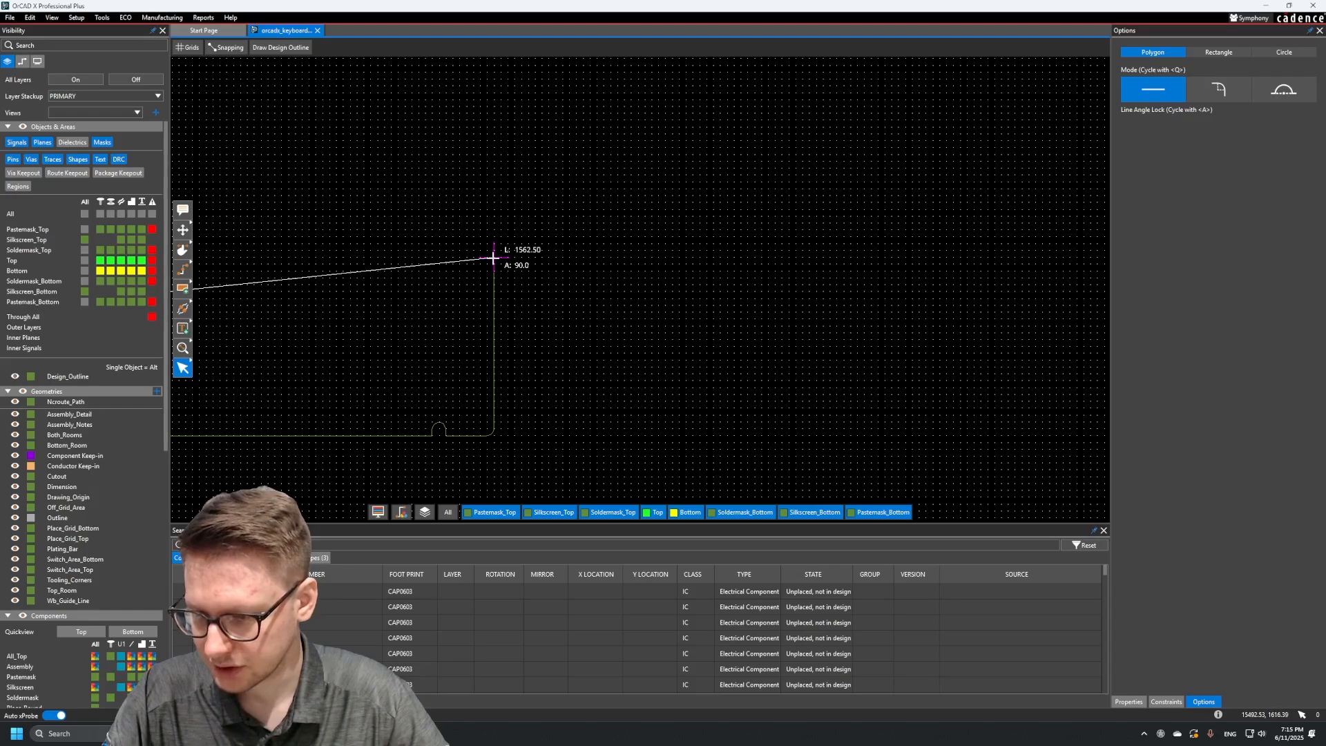
pyautogui.scroll(2, 493, 258)
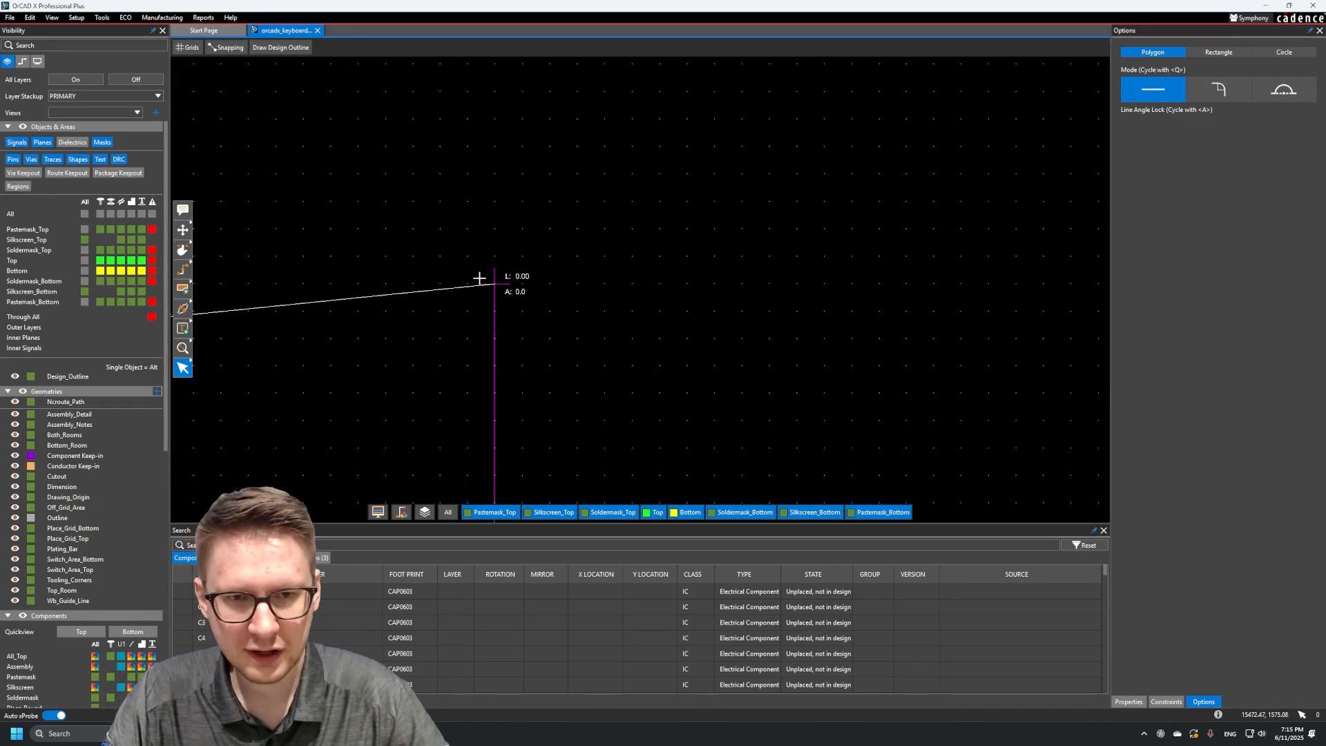
pyautogui.press('q')
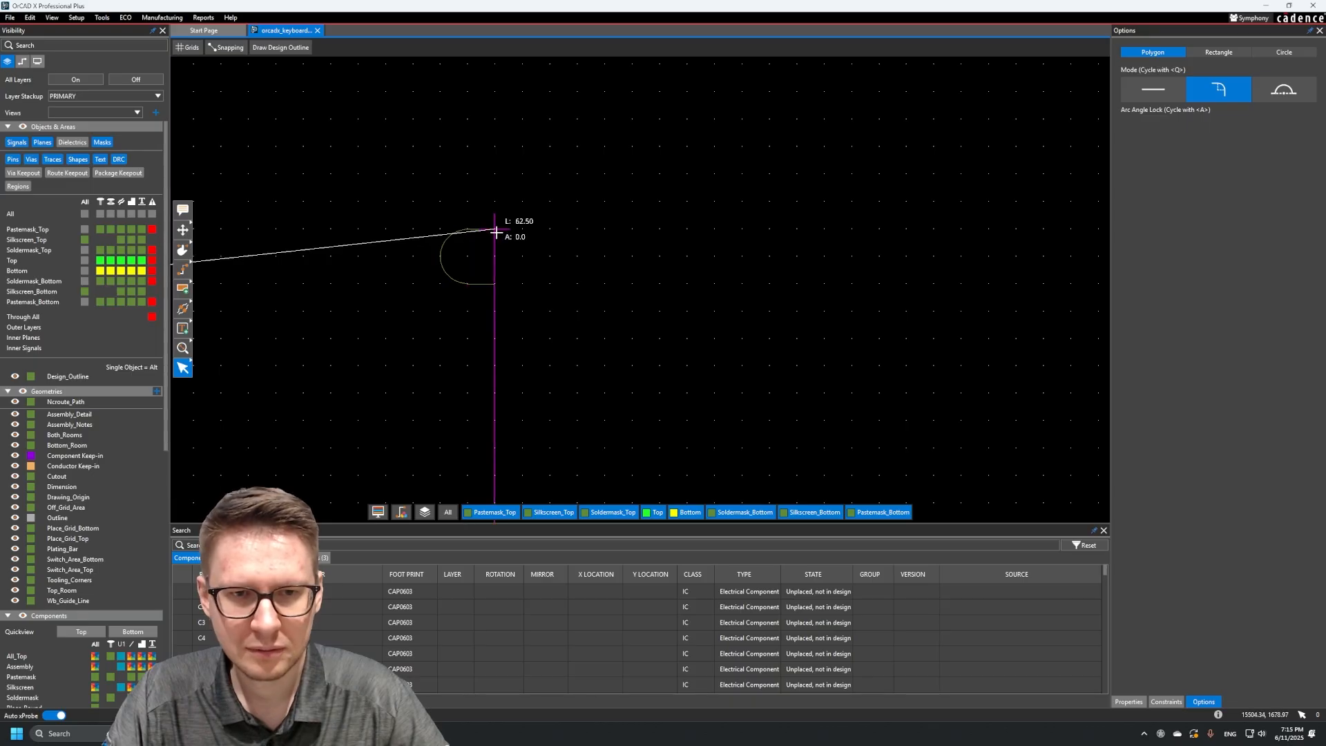
pyautogui.click(467, 230)
pyautogui.press('q')
pyautogui.press('q')
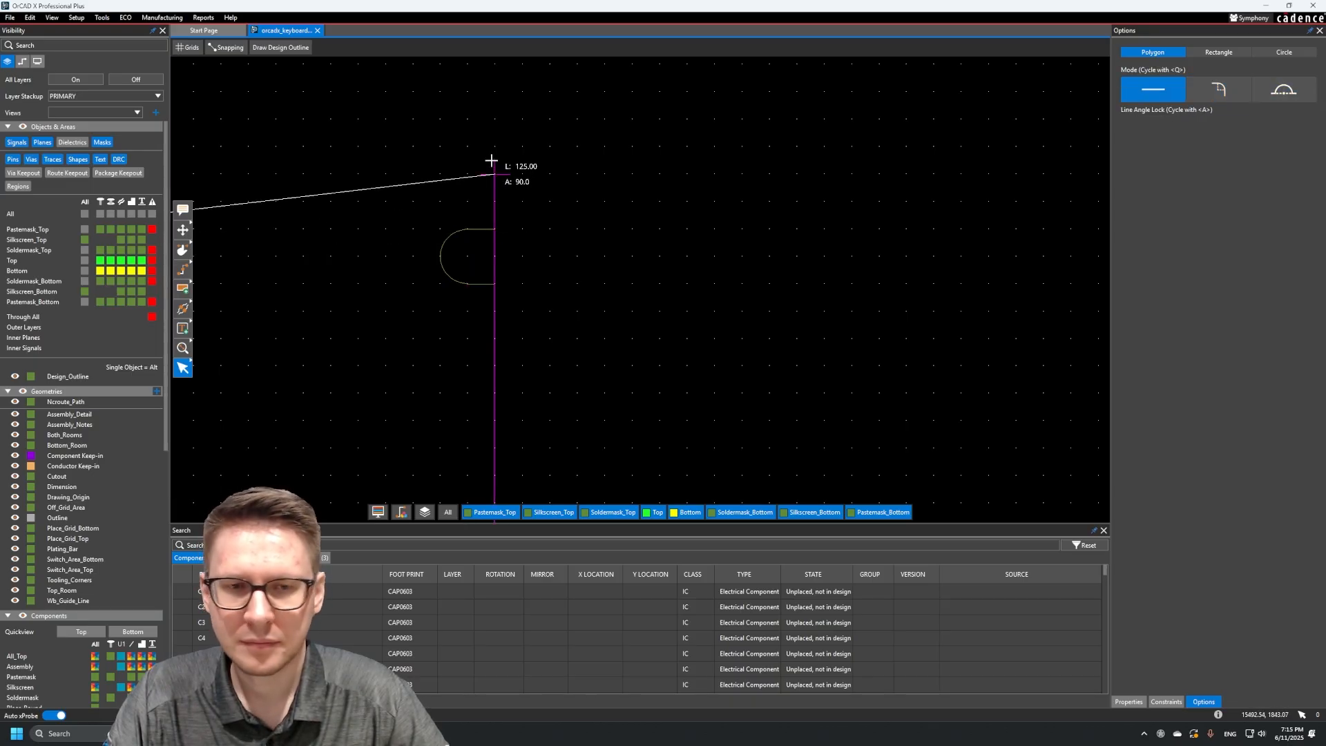
# Extend the right edge upward and draw a second inward round-ended notch, 125 mils wide, centred on 15.5,3
pyautogui.scroll(-1, 497, 120)
pyautogui.moveTo(498, 116); pyautogui.dragTo(498, 269, button='middle')
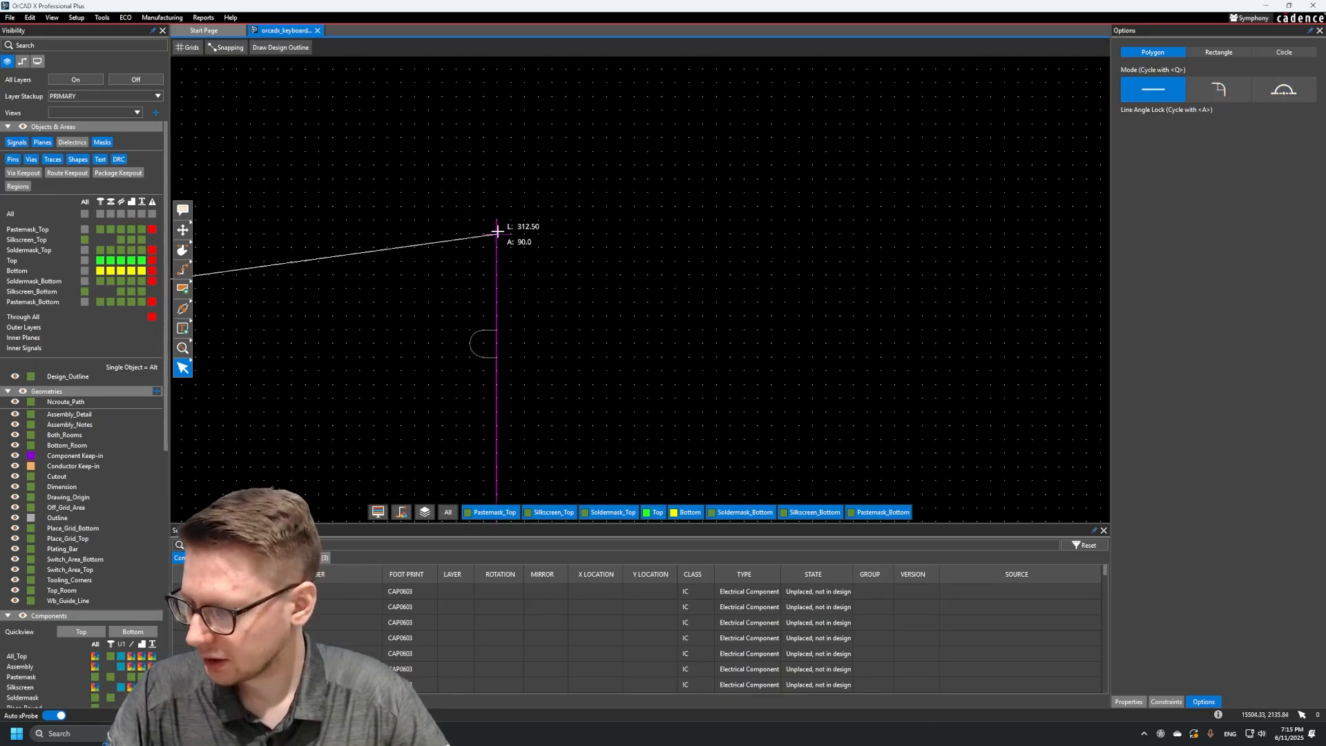
pyautogui.moveTo(491, 135); pyautogui.dragTo(489, 253, button='middle')
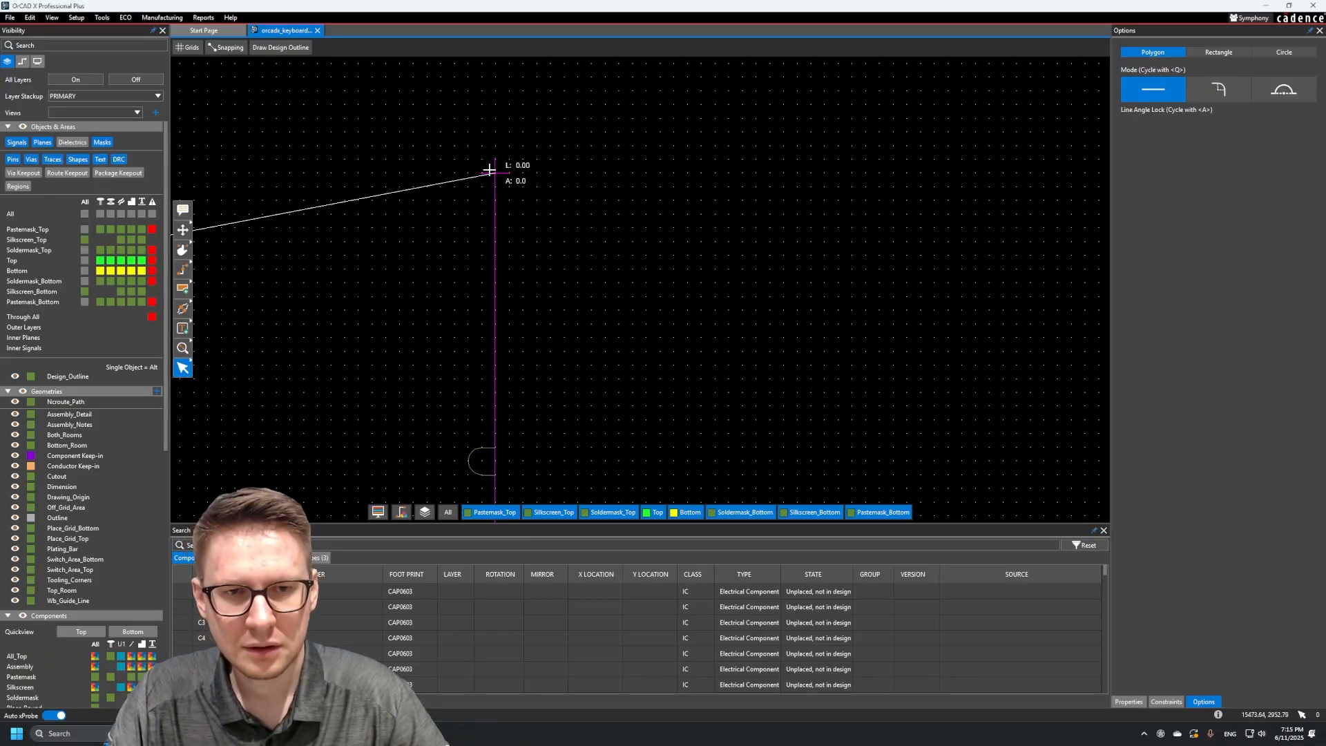
pyautogui.click(491, 174)
pyautogui.press('q')
pyautogui.click(486, 143)
pyautogui.click(495, 144)
pyautogui.press('q')
pyautogui.press('q')
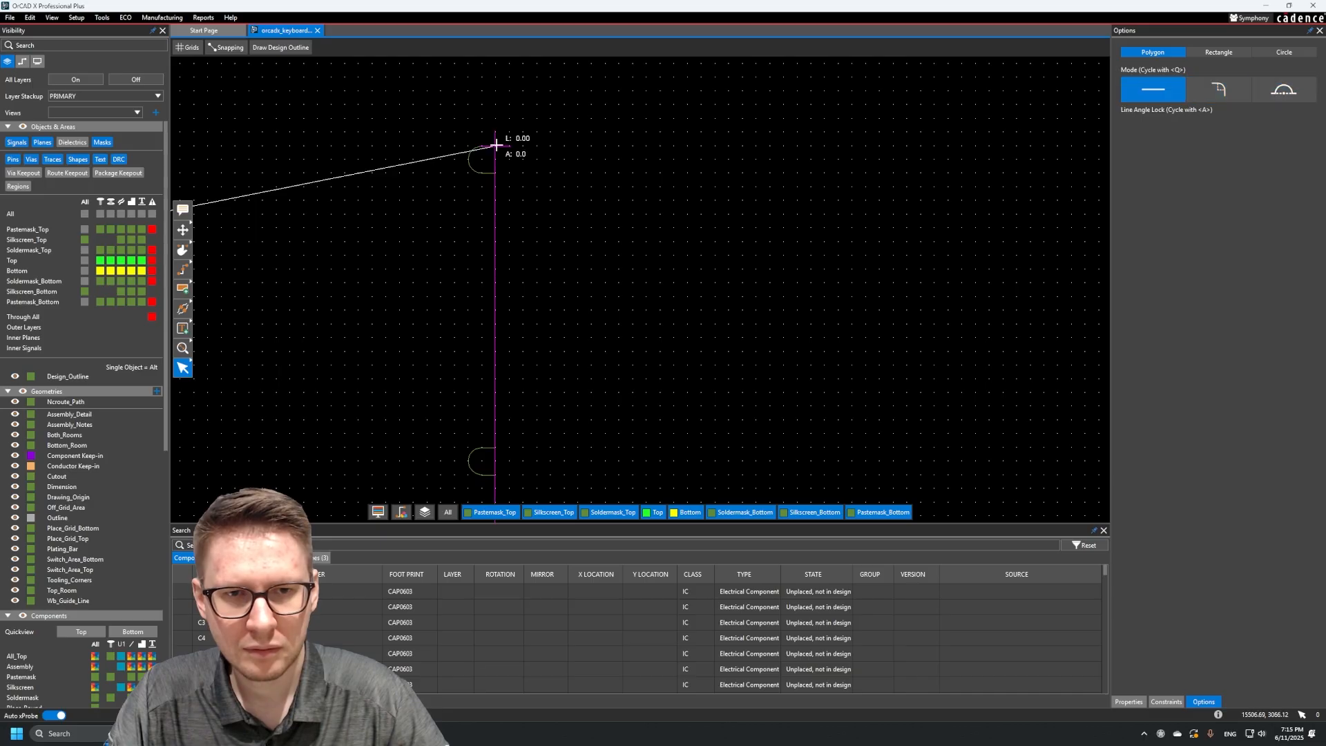
# Extend the right edge up to the board's upper-right corner and round it with a 62.5-mil-radius arc turning toward the top edge
pyautogui.moveTo(498, 96); pyautogui.dragTo(503, 287, button='middle')
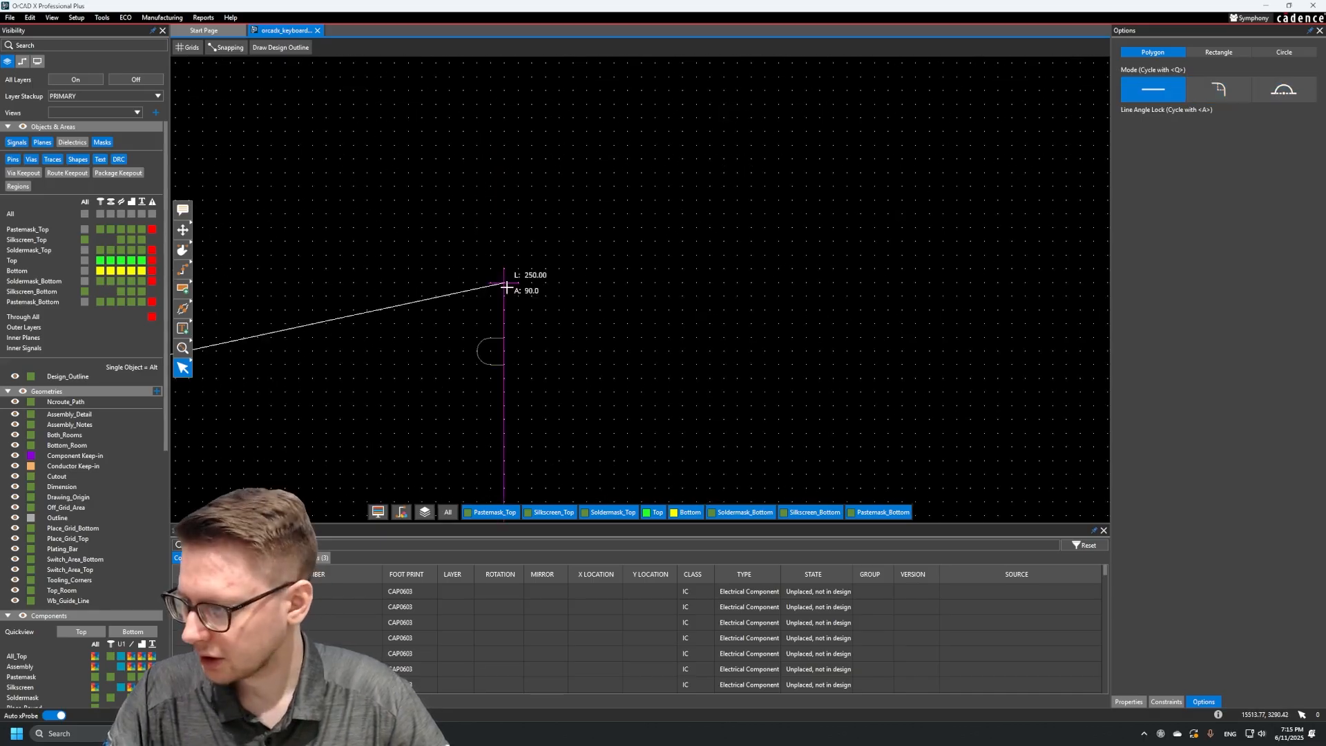
pyautogui.moveTo(501, 181); pyautogui.dragTo(509, 335, button='middle')
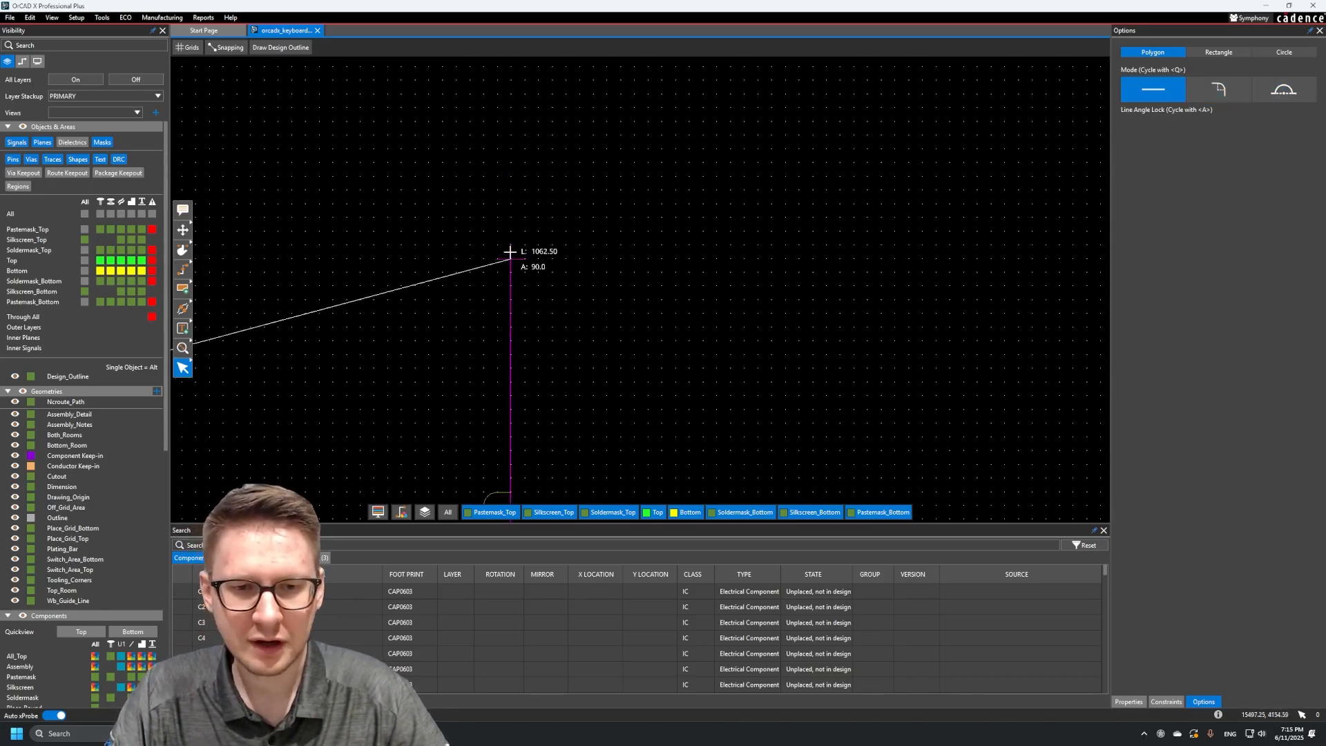
pyautogui.moveTo(510, 172); pyautogui.dragTo(527, 483, button='middle')
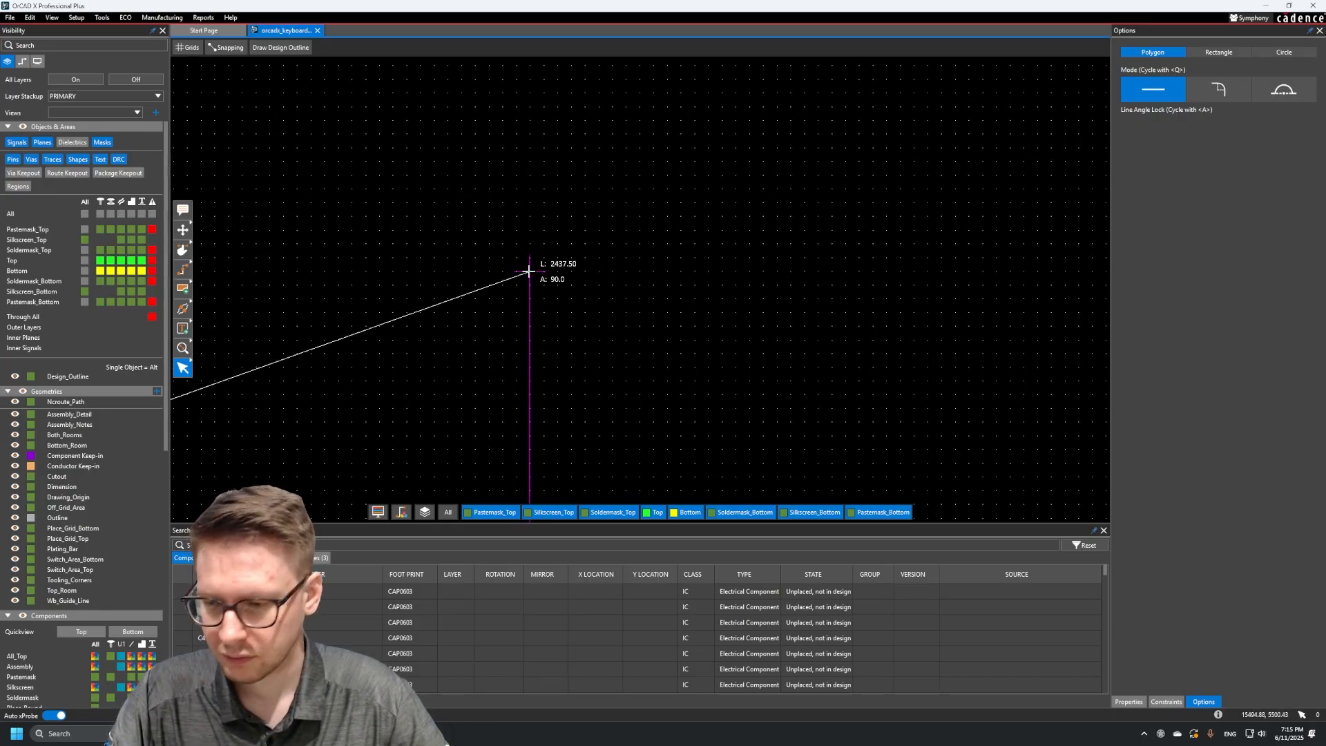
pyautogui.press('q')
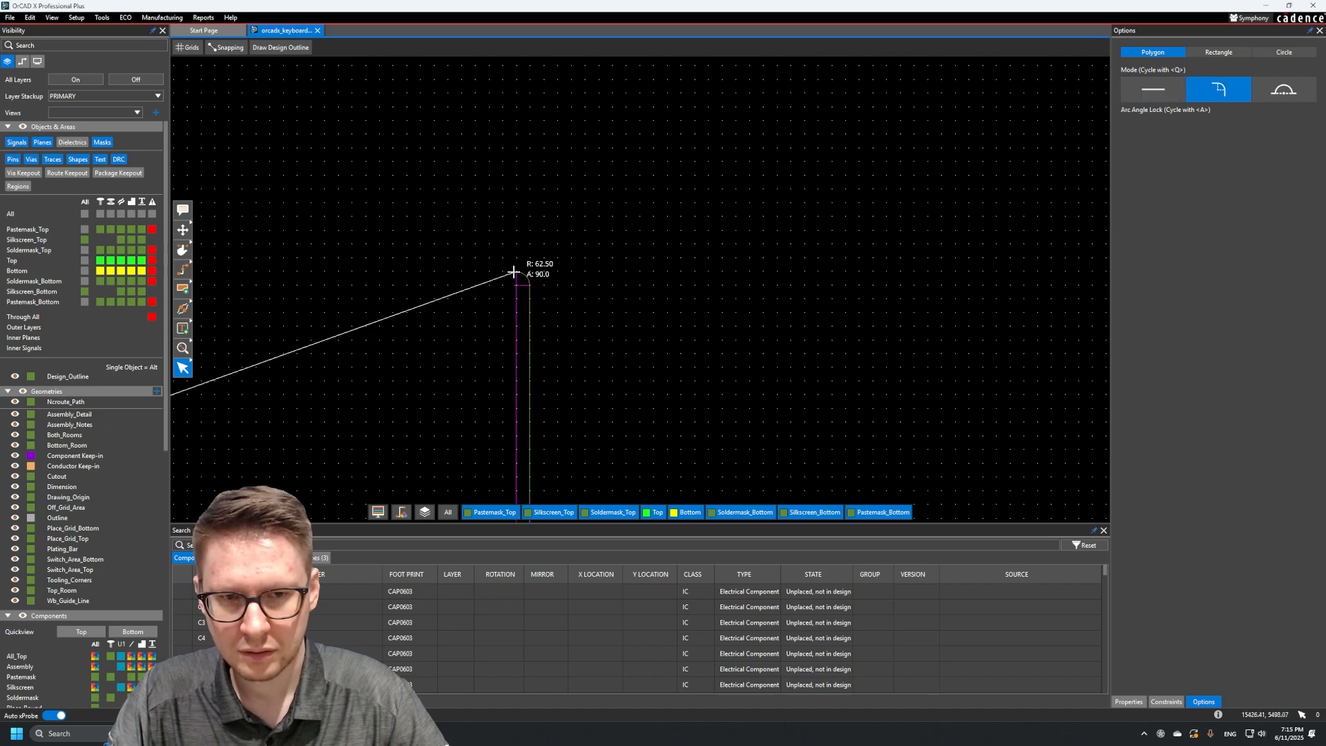
pyautogui.click(513, 271)
pyautogui.press('q')
pyautogui.press('q')
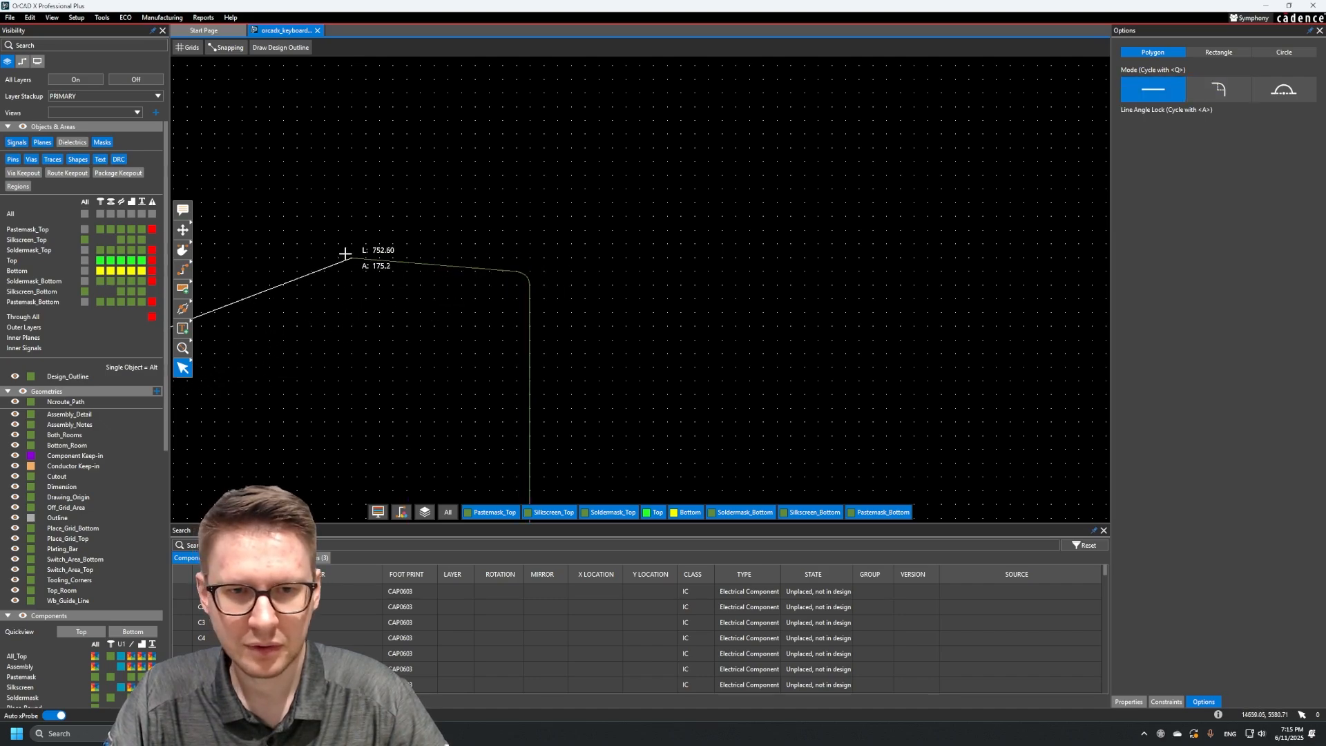
# Compare the top edge with the board_outline.png reference drawing to check the positions of the top-edge notches
pyautogui.moveTo(365, 267); pyautogui.dragTo(716, 225, button='middle')
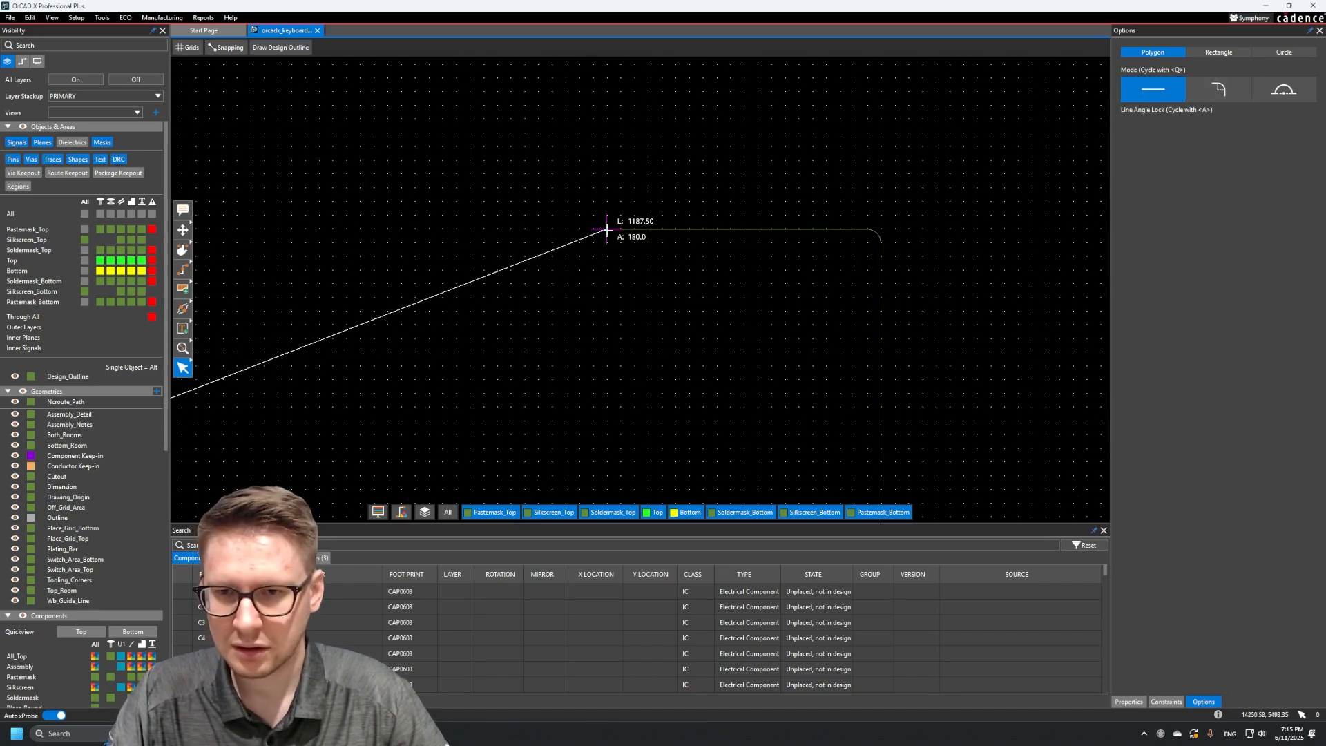
pyautogui.scroll(-2, 606, 230)
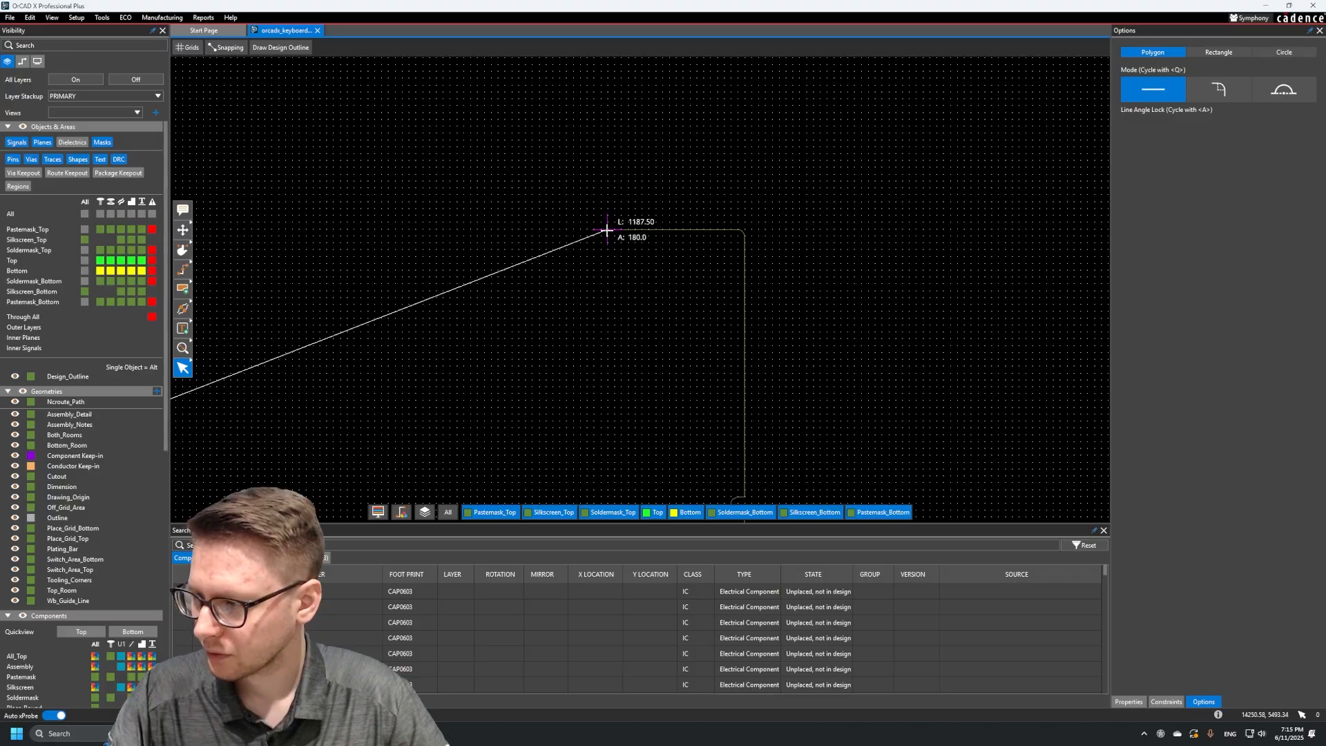
pyautogui.scroll(-1, 462, 230)
pyautogui.moveTo(435, 241); pyautogui.dragTo(565, 192, button='middle')
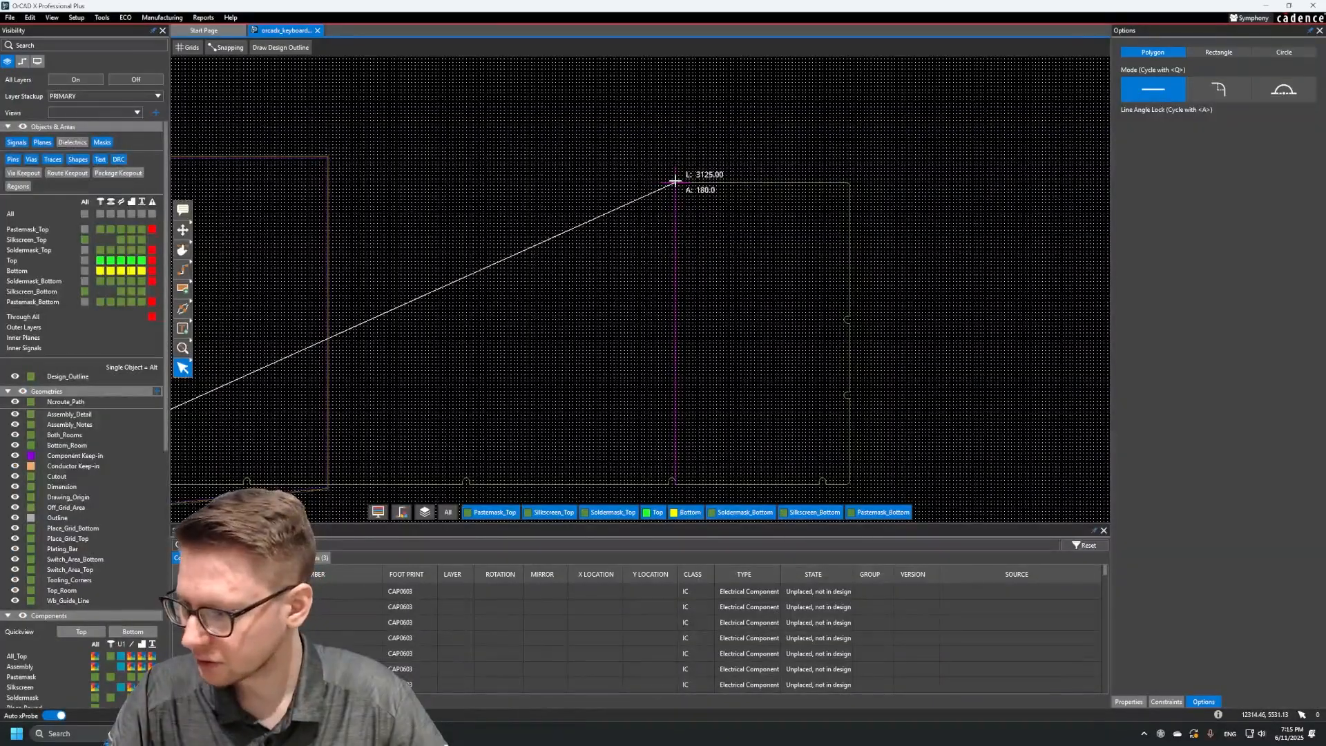
pyautogui.scroll(5, 674, 180)
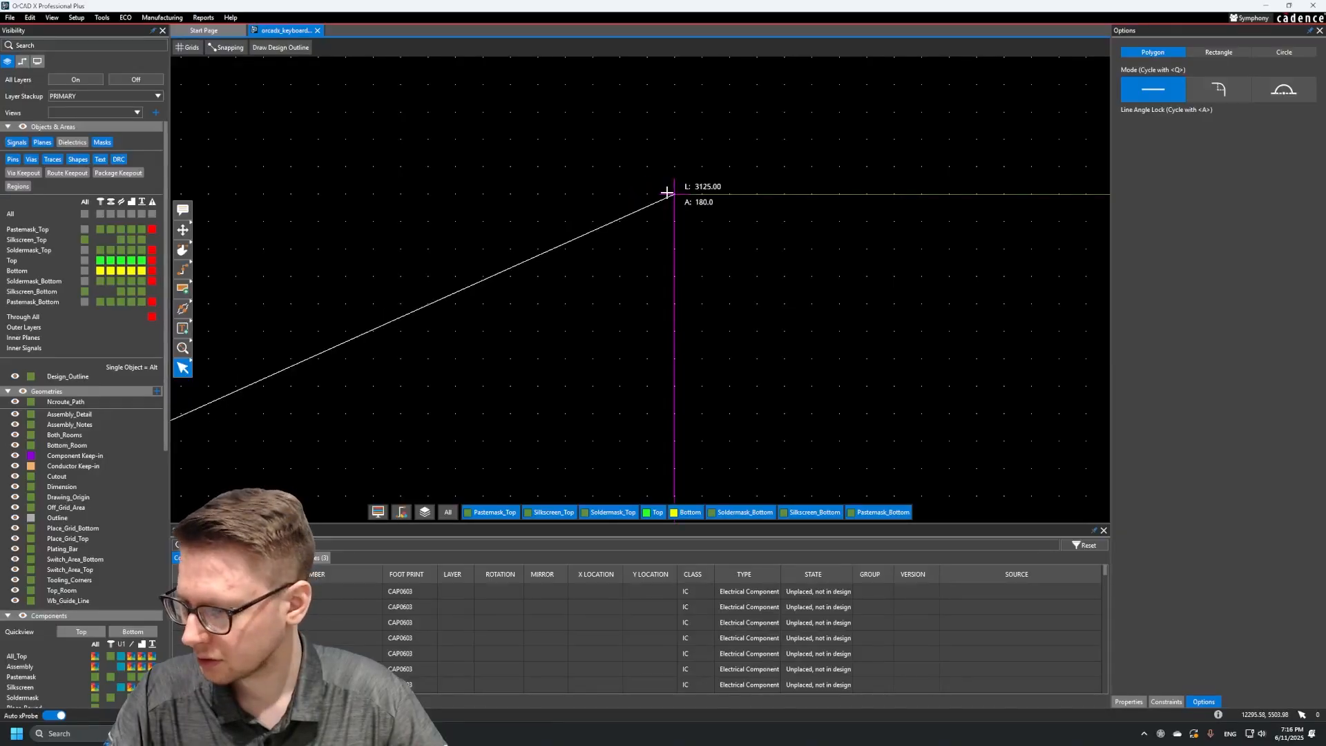
pyautogui.scroll(-5, 645, 191)
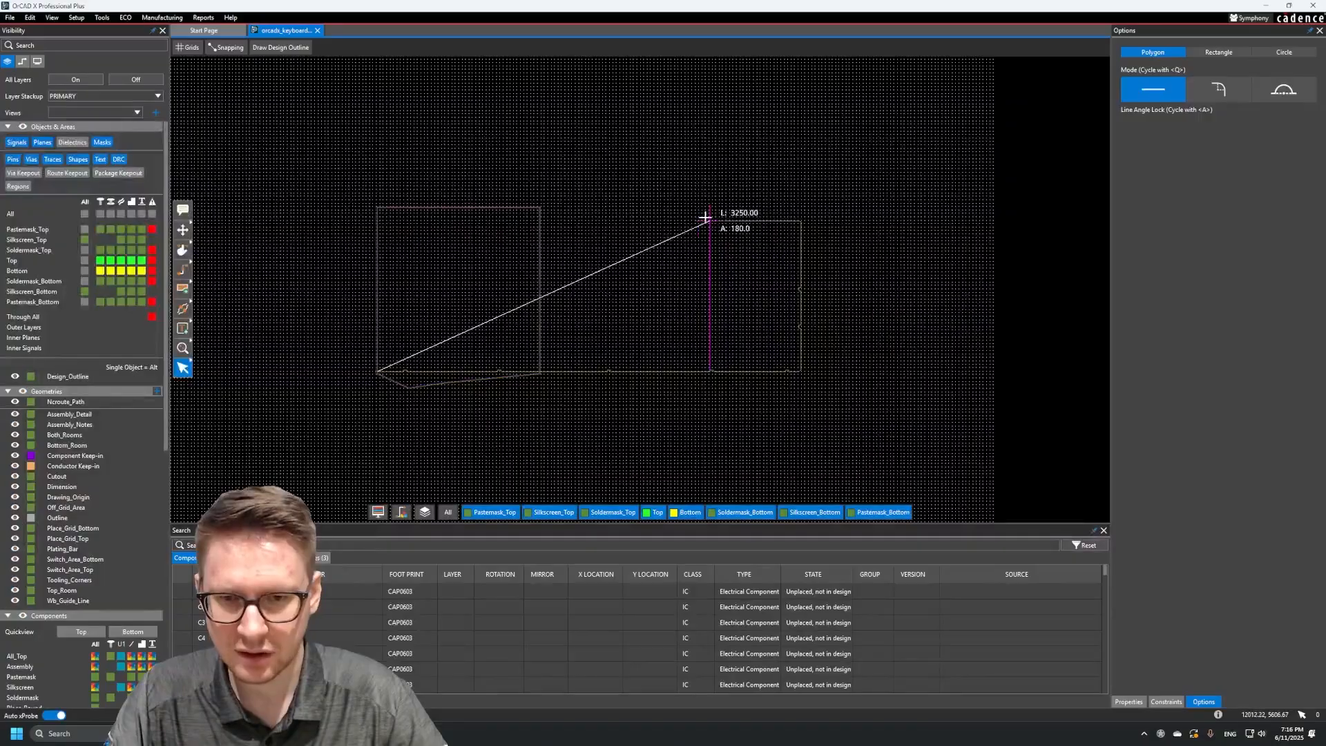
pyautogui.scroll(3, 714, 218)
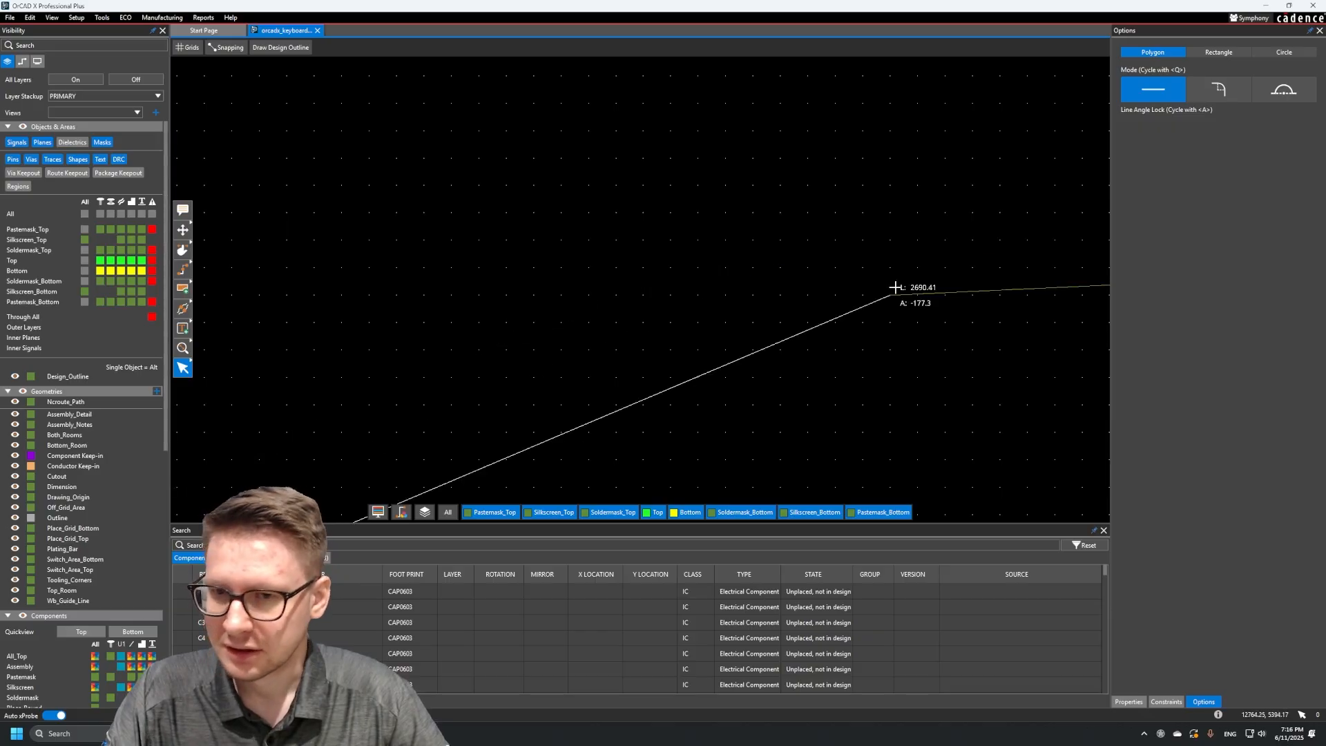
pyautogui.moveTo(1325, 477); pyautogui.dragTo(1083, 397)
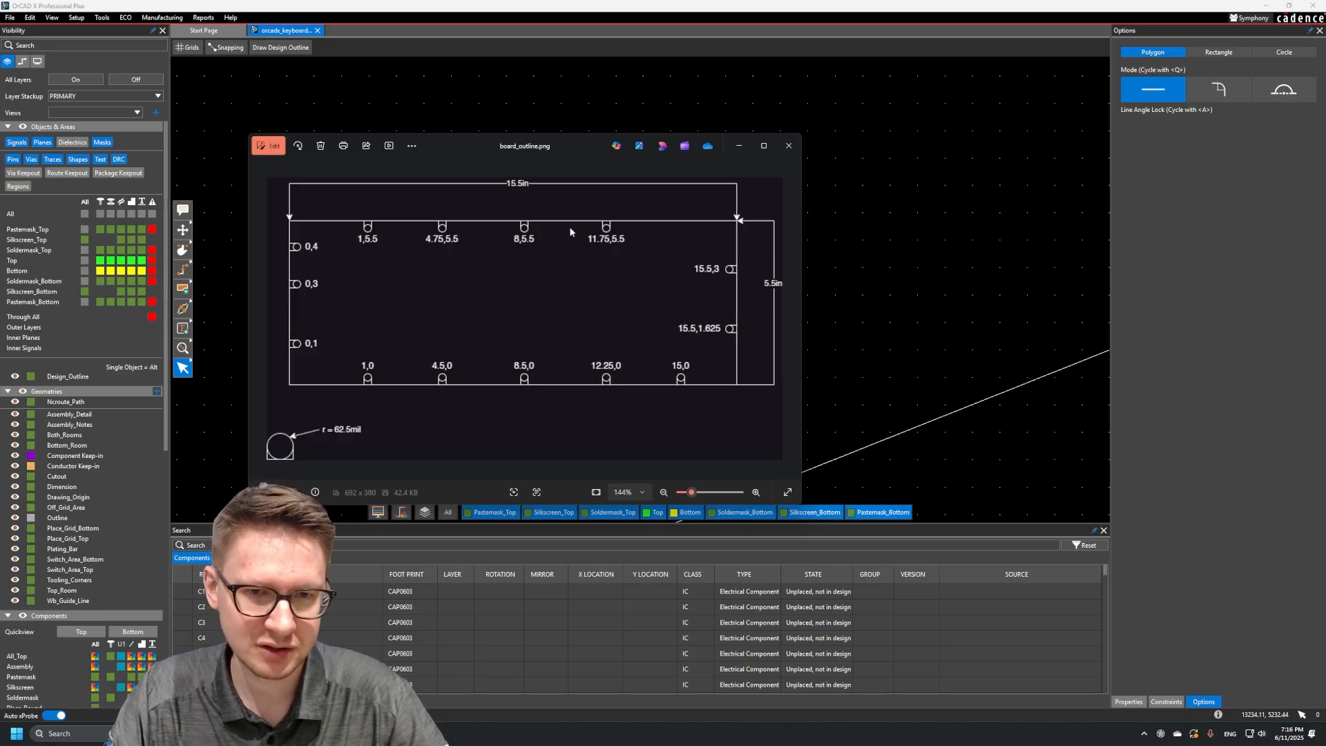
pyautogui.moveTo(529, 147); pyautogui.dragTo(1325, 415)
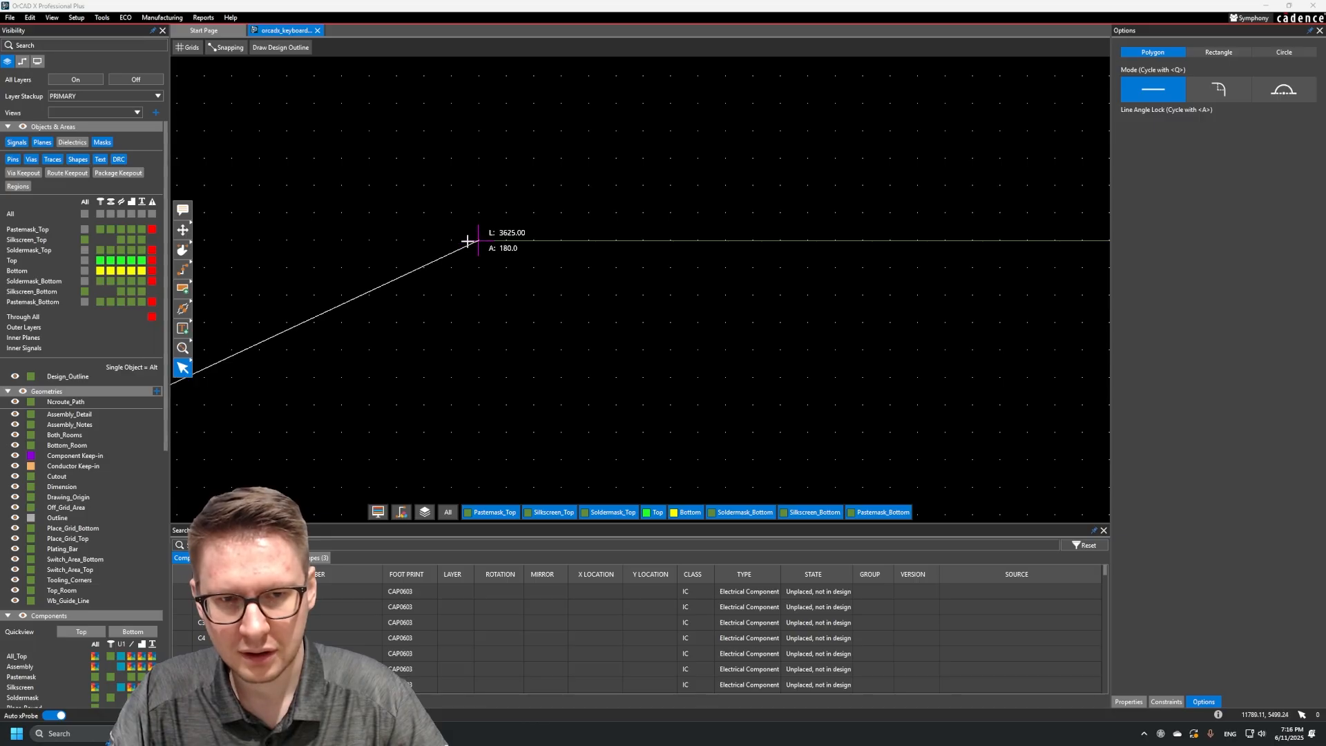
# Run the top edge 3625 mils leftward and draw a downward round-ended notch, 125 mils wide, centred on 11.75,5.5
pyautogui.click(472, 262)
pyautogui.press('q')
pyautogui.click(414, 261)
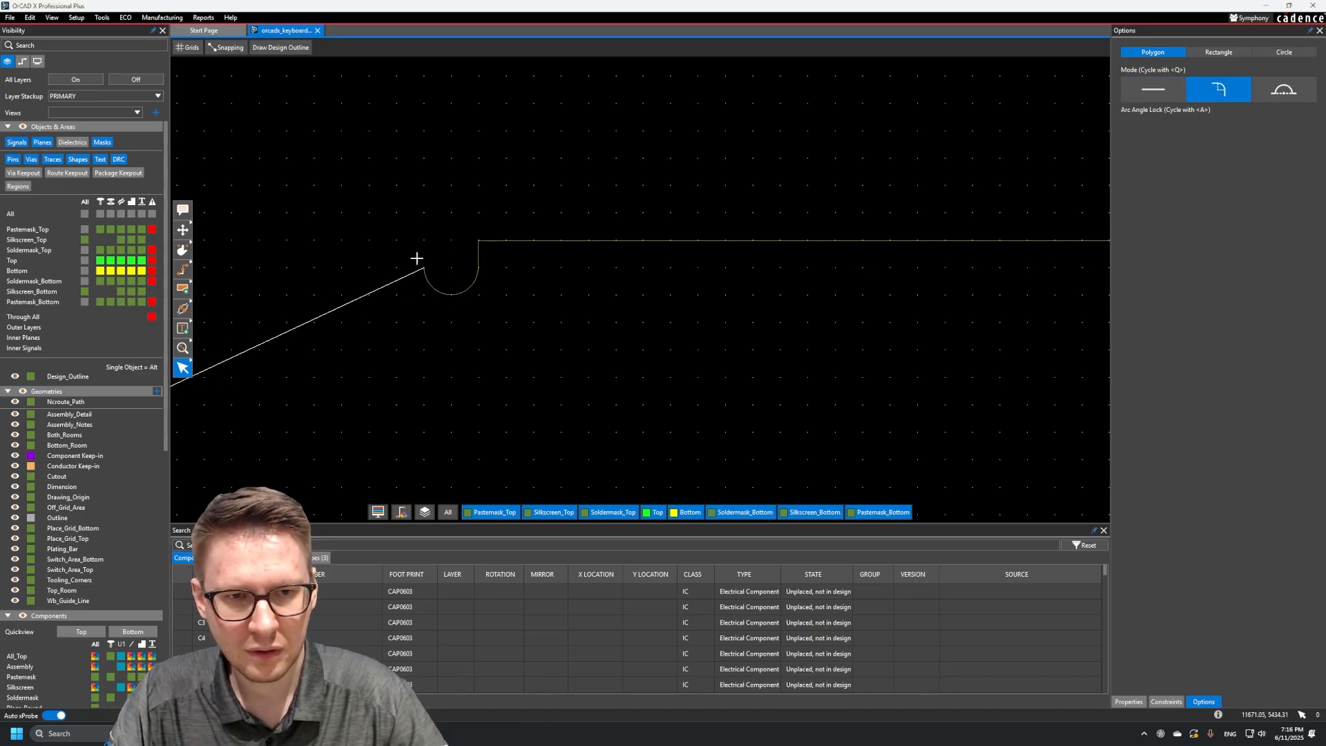
pyautogui.click(419, 245)
pyautogui.press('q')
pyautogui.press('q')
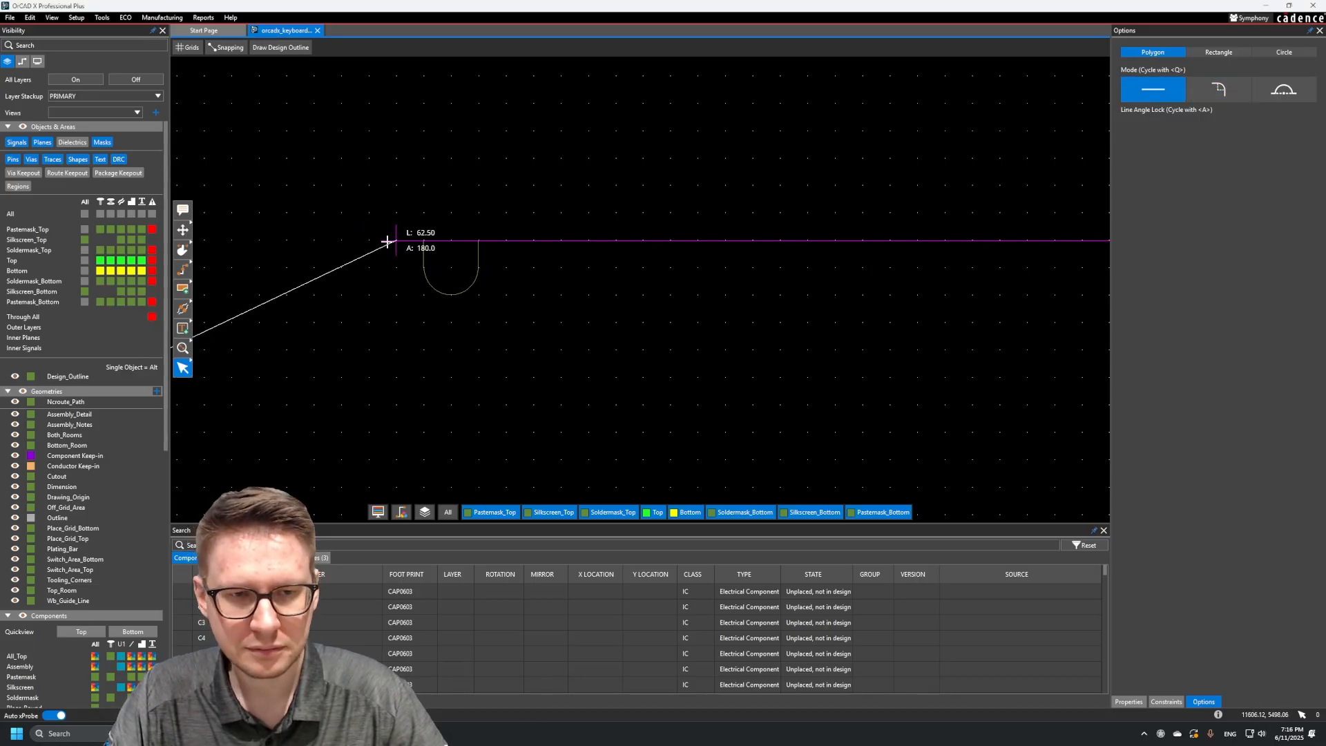
# Extend the top edge leftward and draw the second top-edge notch with a 62.5-mil-radius rounded end reaching into the board
pyautogui.moveTo(286, 239); pyautogui.dragTo(867, 216, button='middle')
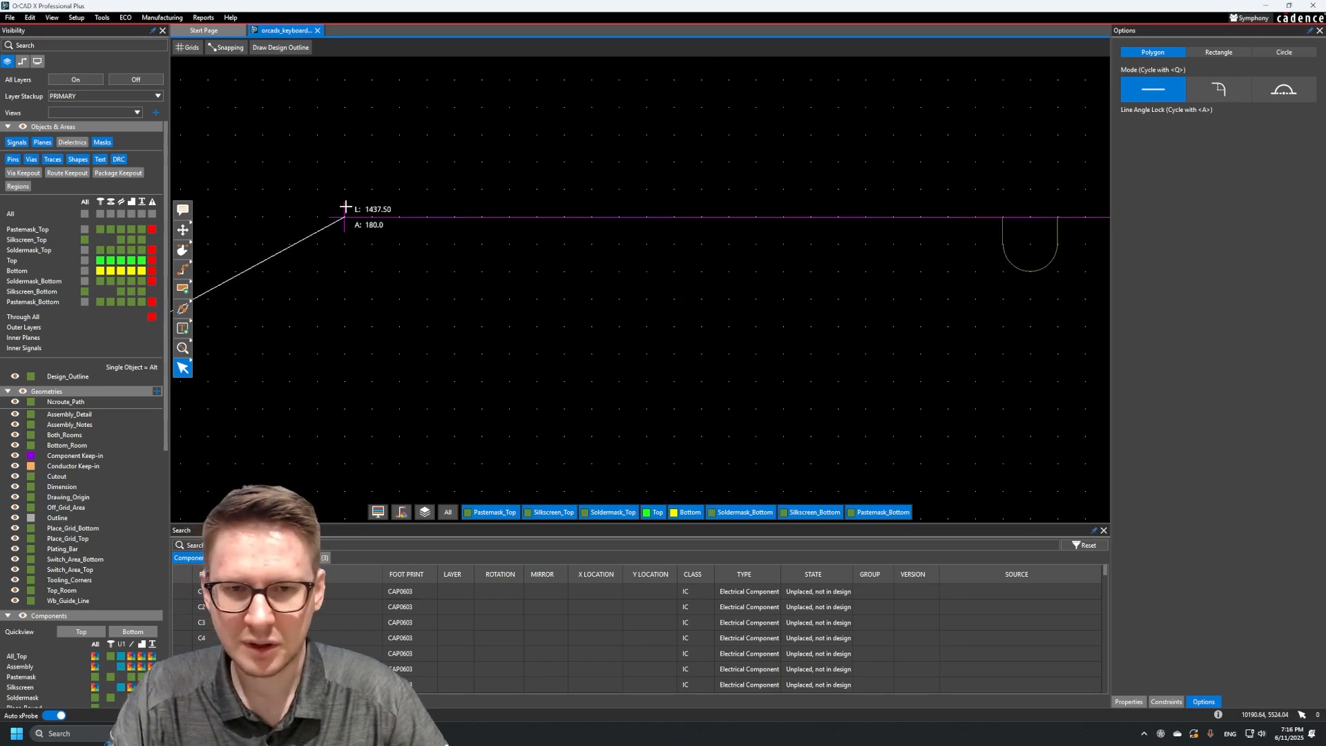
pyautogui.moveTo(318, 228); pyautogui.dragTo(1063, 222, button='middle')
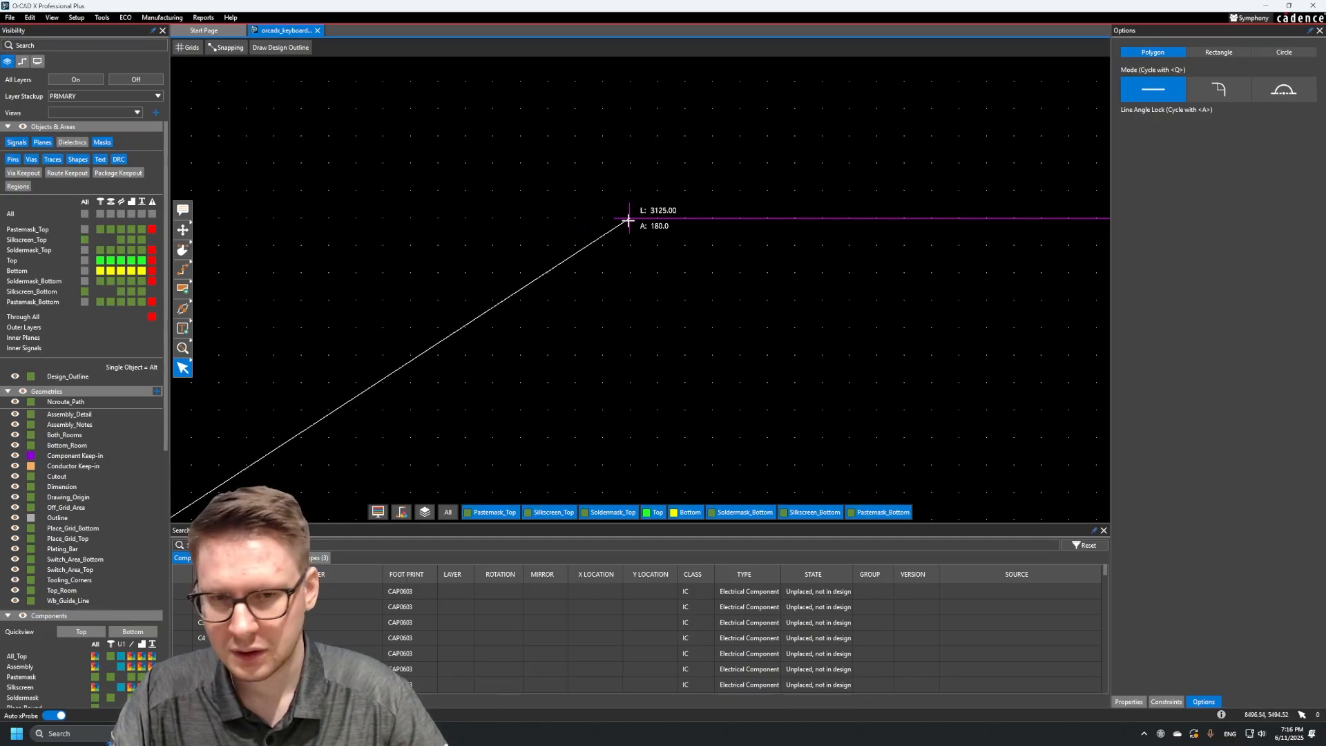
pyautogui.press('q')
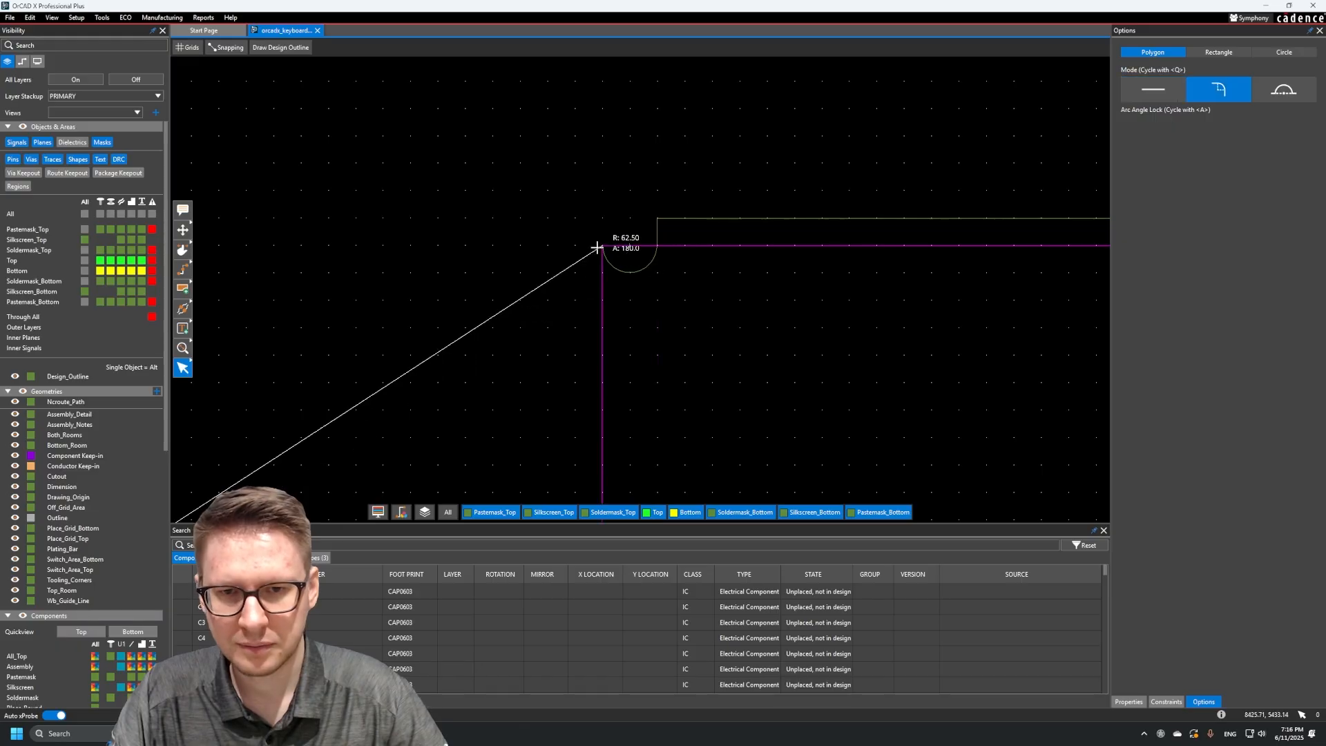
pyautogui.press('q')
pyautogui.press('q')
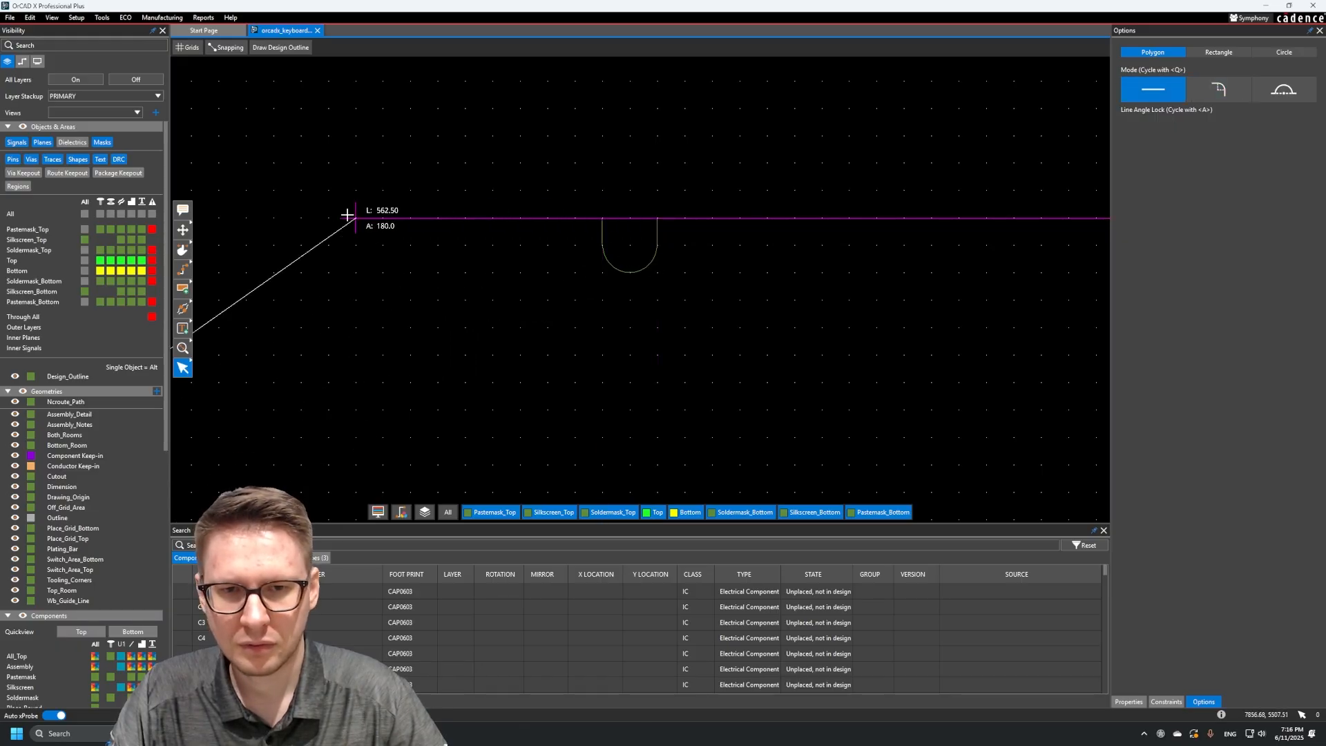
# Extend the top edge horizontally leftward in line mode to the start of the notch at 4.75,5.5
pyautogui.moveTo(285, 218); pyautogui.dragTo(756, 204, button='middle')
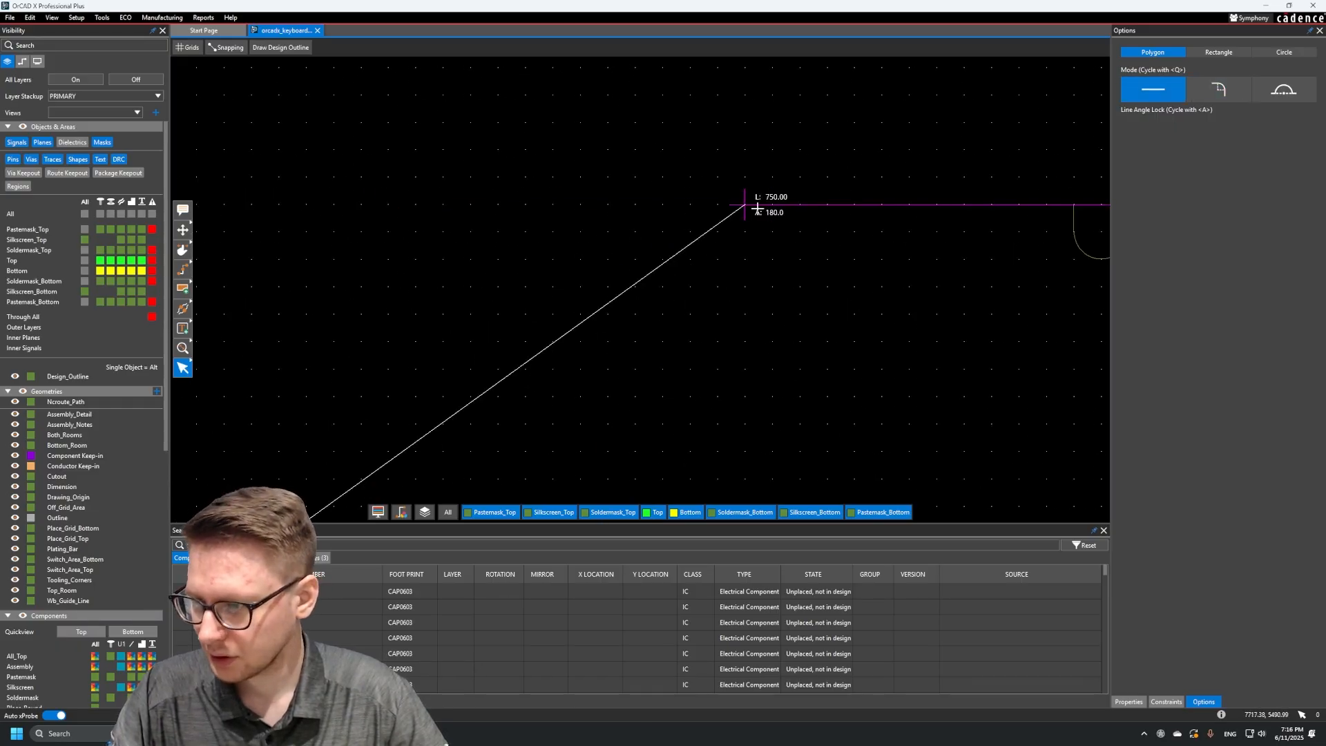
pyautogui.moveTo(461, 207); pyautogui.dragTo(941, 180, button='middle')
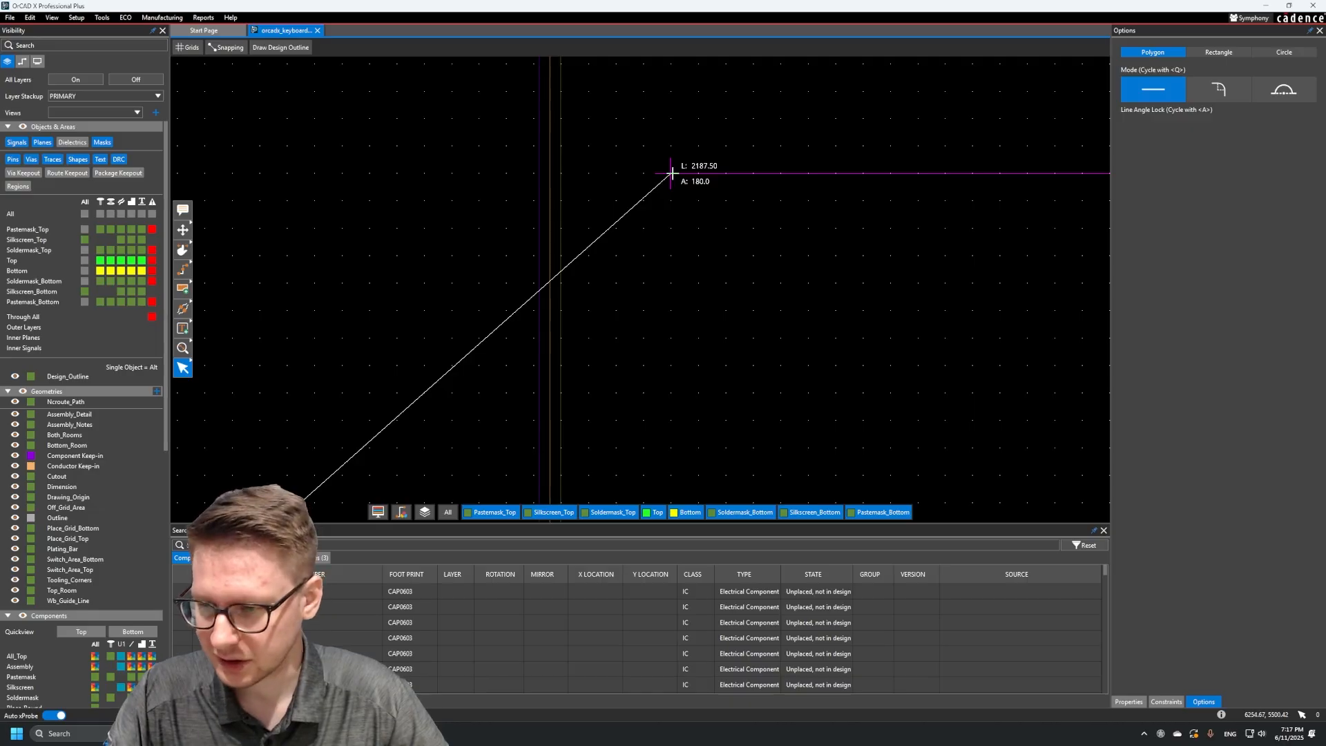
pyautogui.moveTo(324, 162); pyautogui.dragTo(1212, 134, button='middle')
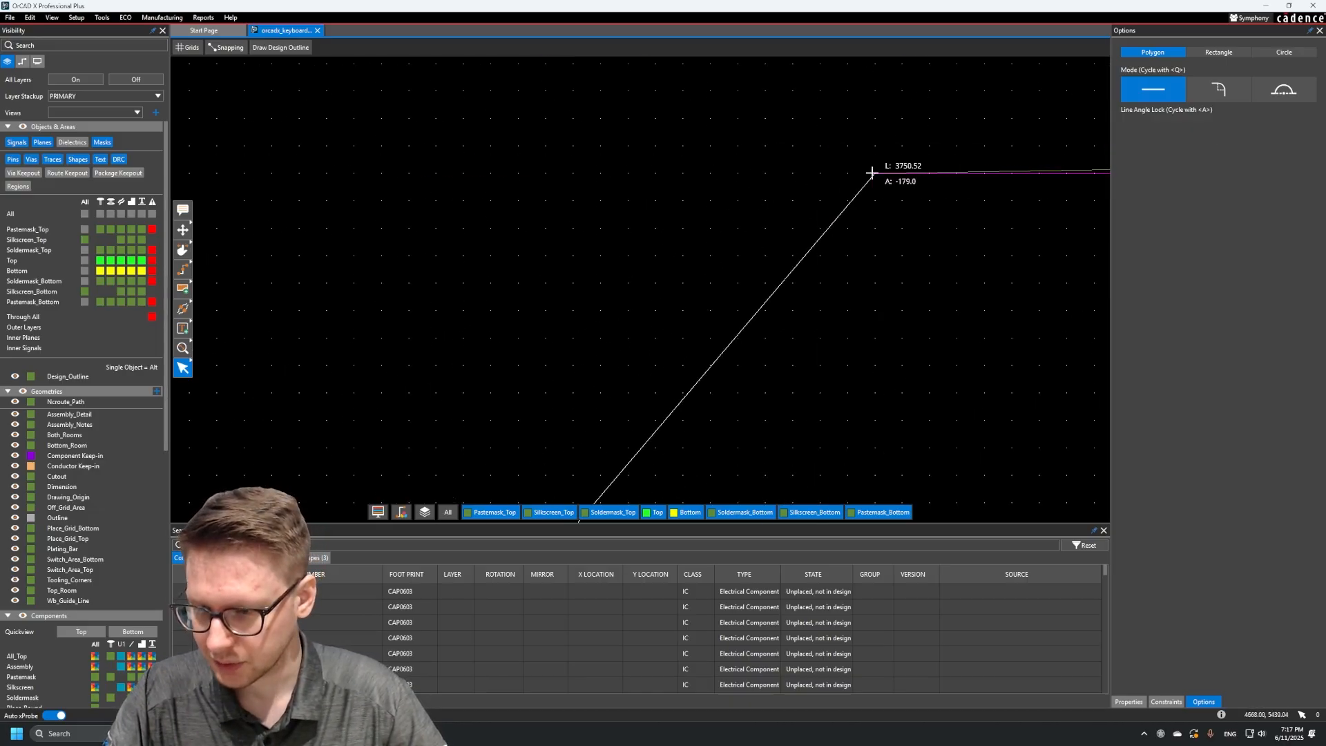
pyautogui.moveTo(956, 179); pyautogui.dragTo(518, 166, button='middle')
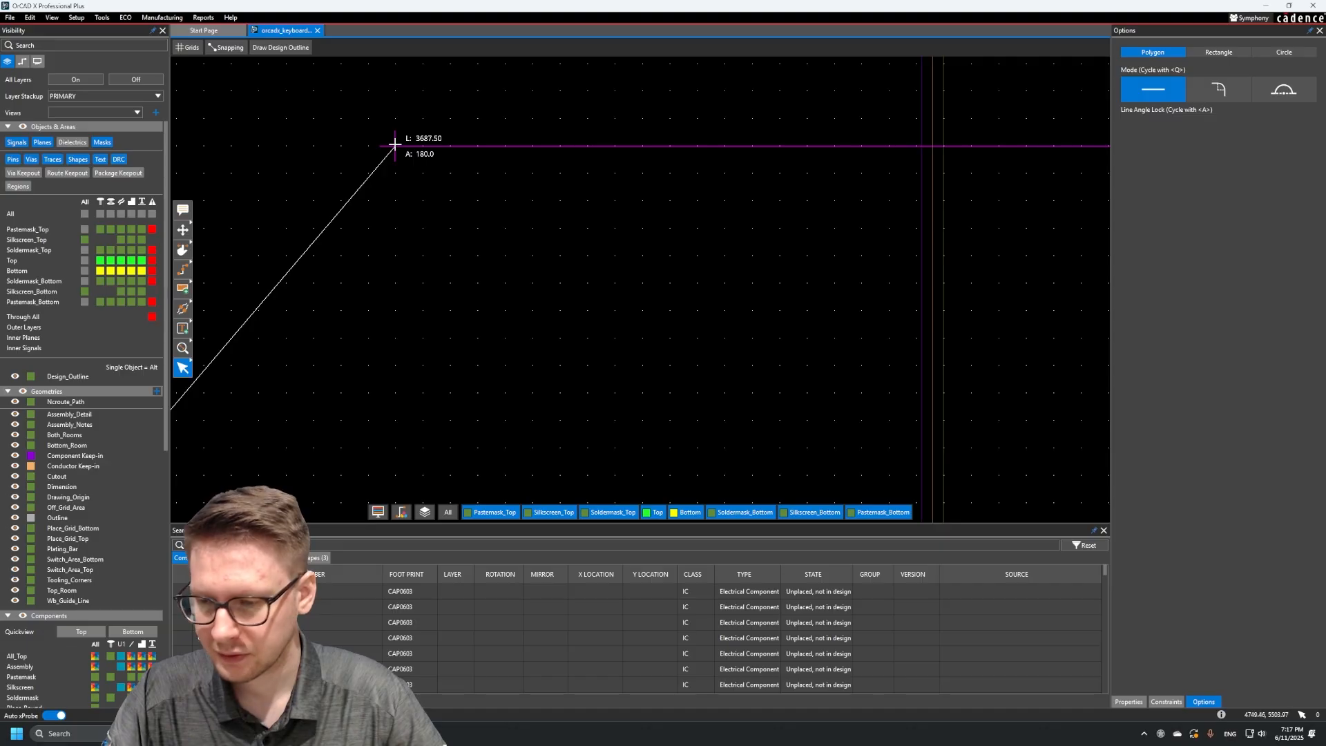
pyautogui.click(419, 145)
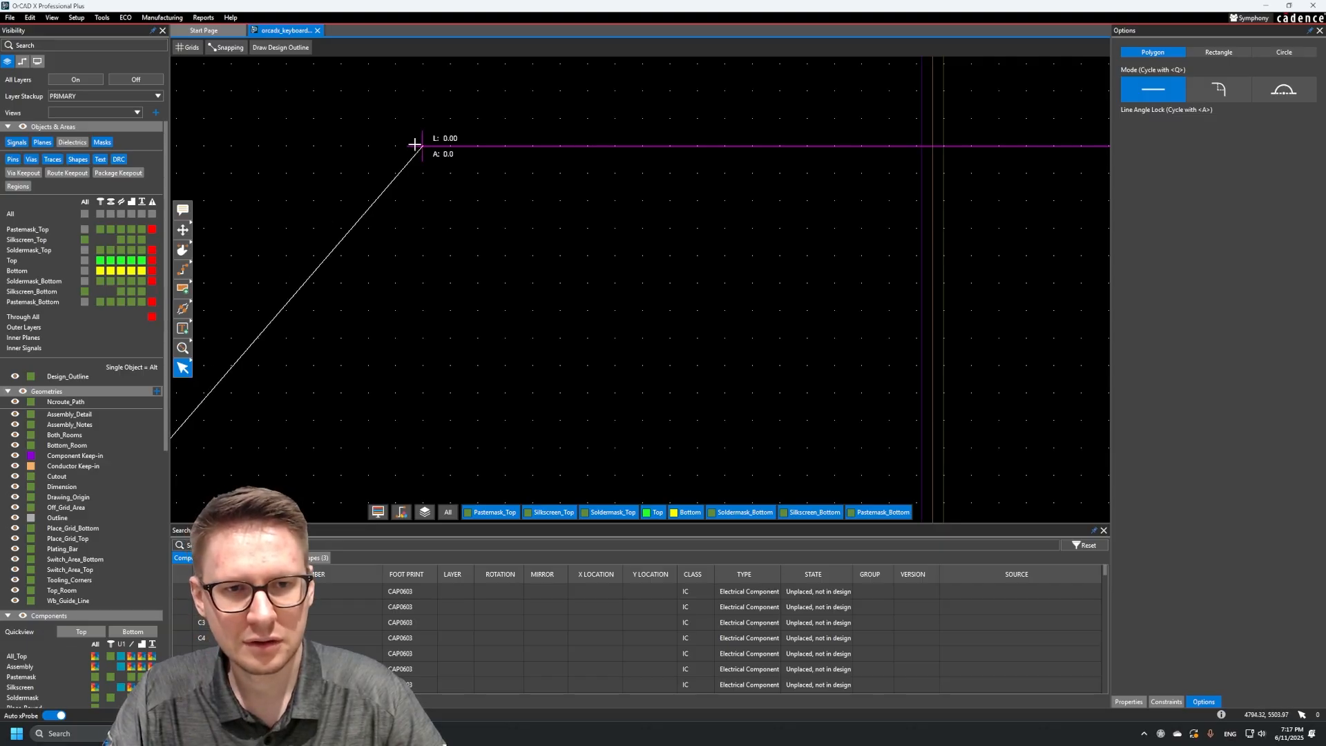
# Draw the third top-edge notch, centred on 4.75,5.5, with a 62.5-mil-radius rounded end reaching into the board
pyautogui.click(428, 172)
pyautogui.press('q')
pyautogui.press('q')
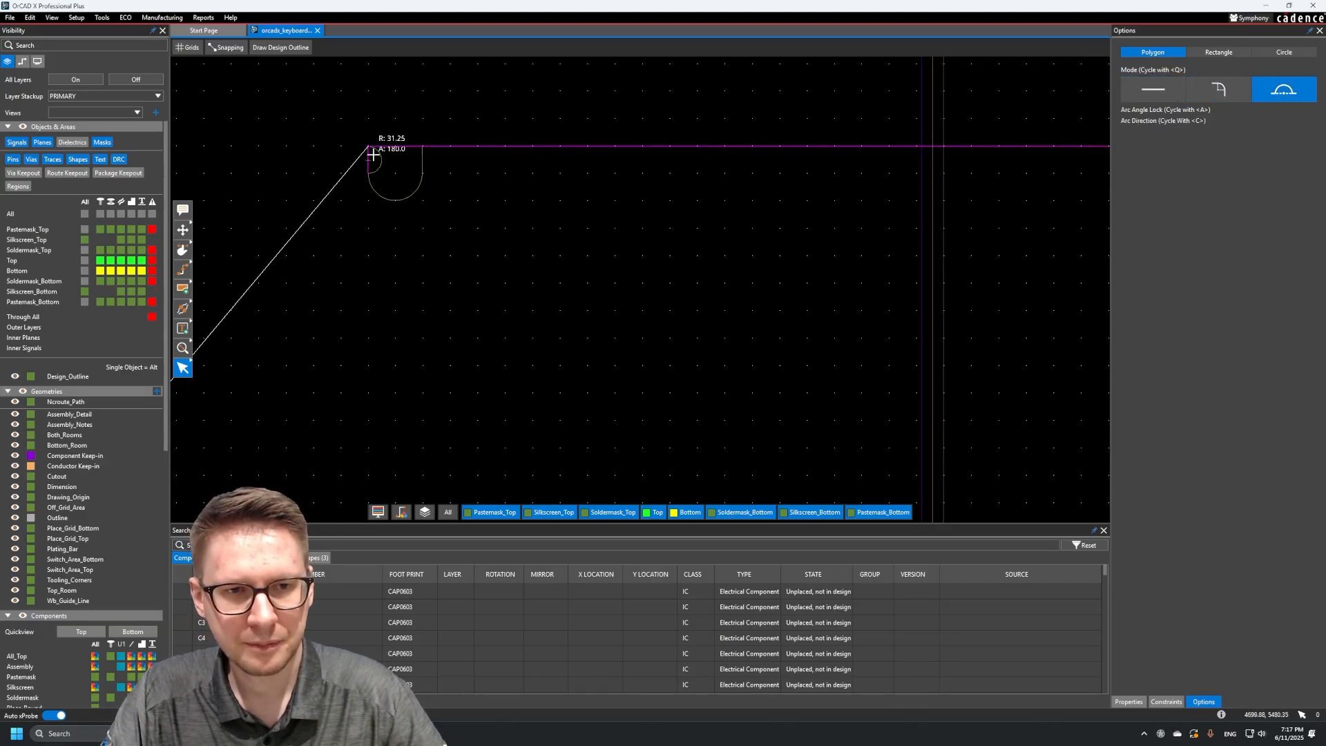
pyautogui.press('q')
# Extend the top edge leftward and draw the fourth notch, centred at x 1500 mils, with a 62.5-mil-radius rounded end
pyautogui.moveTo(340, 139); pyautogui.dragTo(630, 143, button='middle')
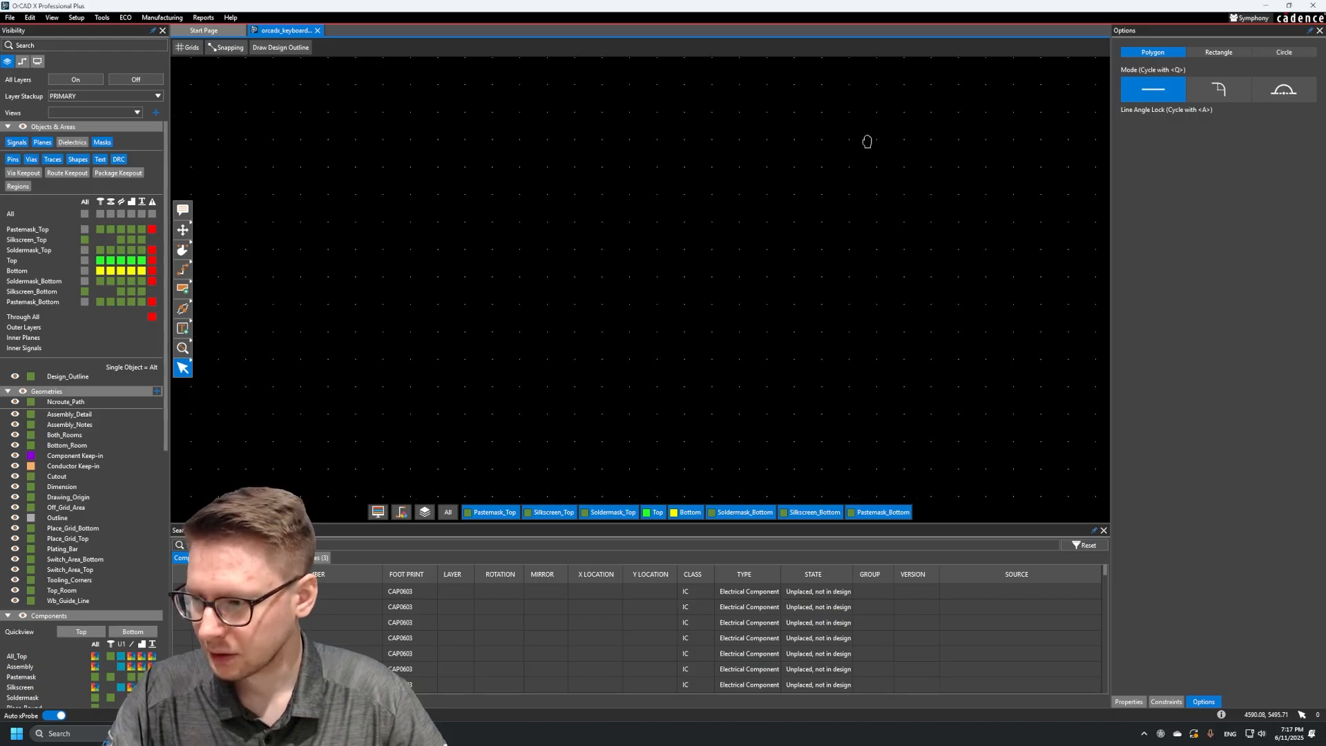
pyautogui.moveTo(266, 145); pyautogui.dragTo(454, 131, button='middle')
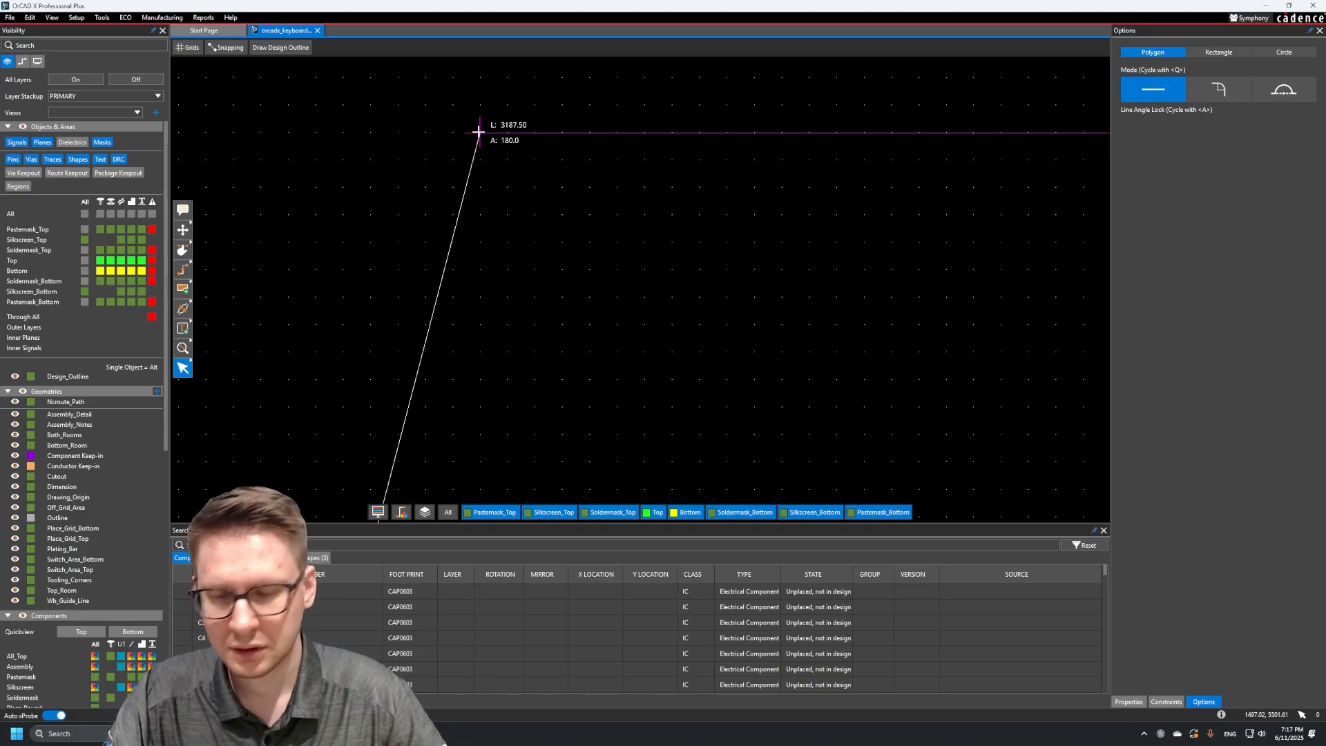
pyautogui.press('q')
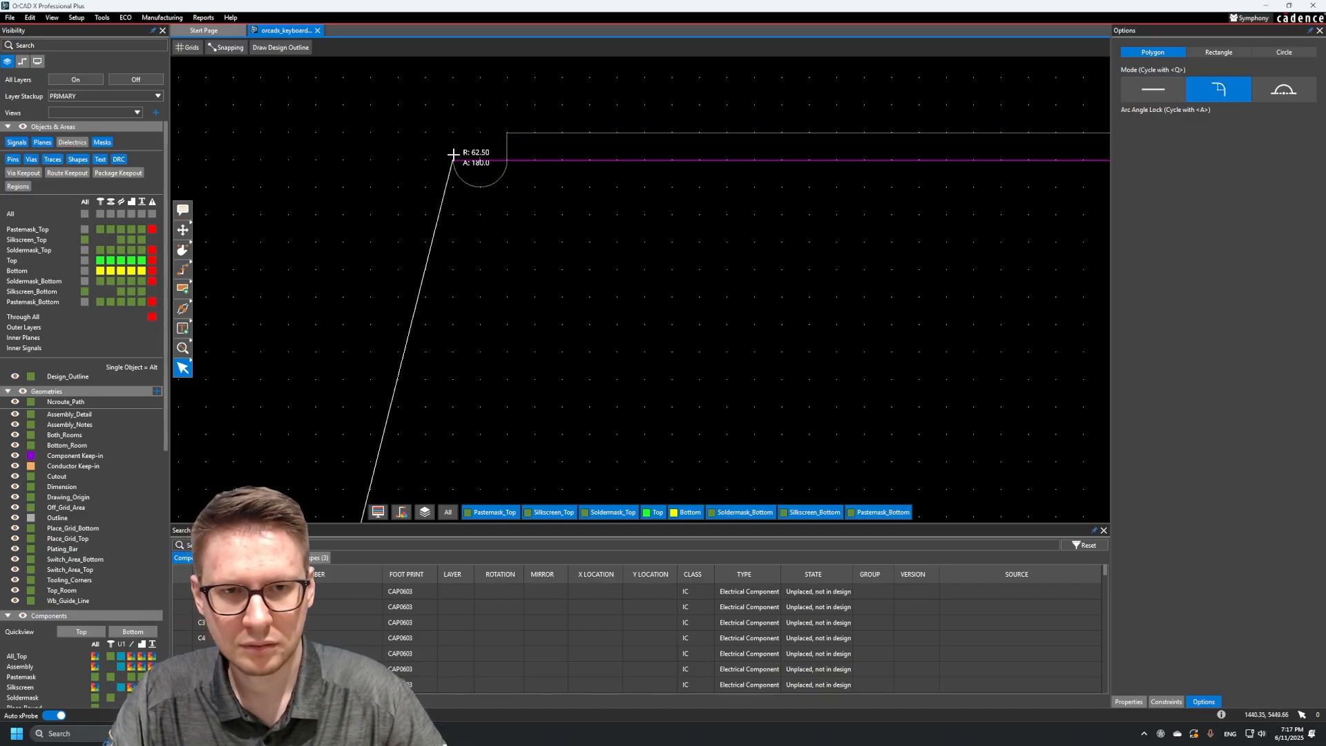
pyautogui.press('q')
pyautogui.press('q')
pyautogui.click(453, 137)
# Extend the top edge to the board's upper-left corner and round it with a 62.5-mil-radius arc into the left edge
pyautogui.moveTo(297, 133); pyautogui.dragTo(895, 114, button='middle')
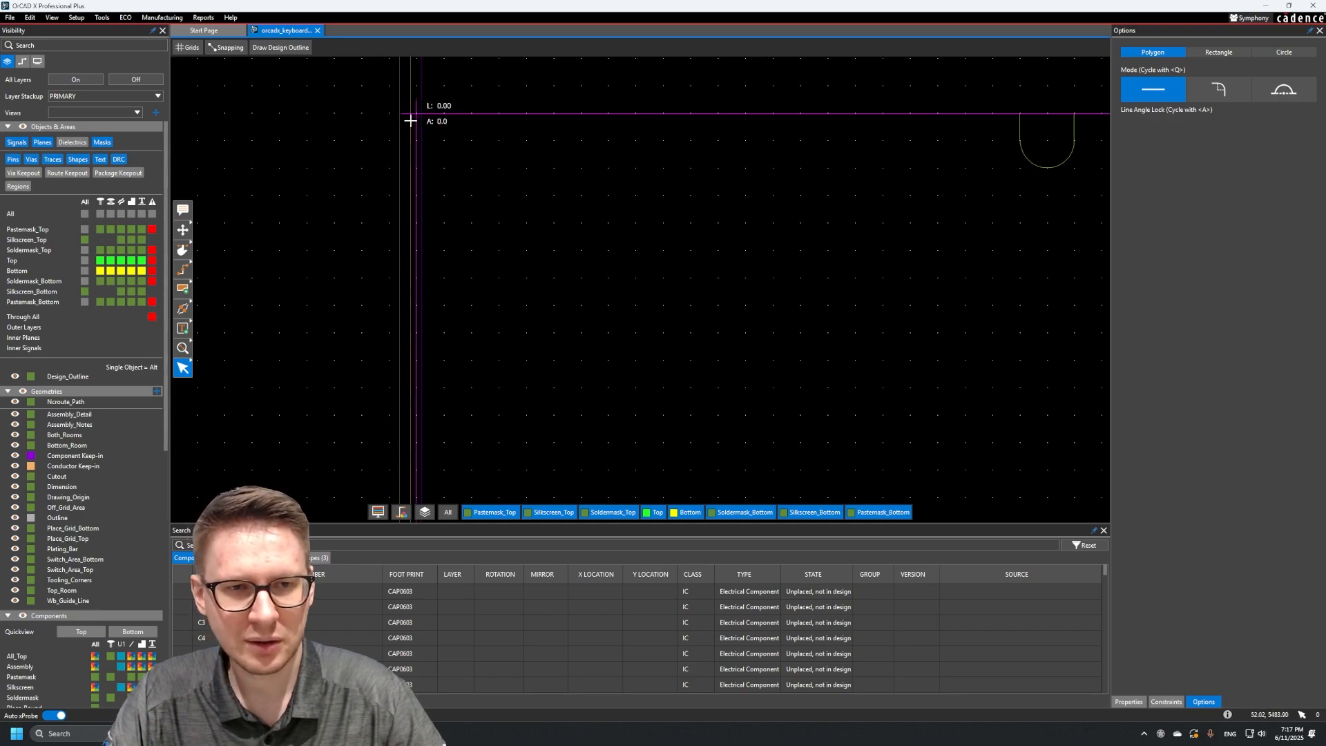
pyautogui.click(418, 114)
pyautogui.press('q')
pyautogui.click(390, 137)
pyautogui.press('q')
pyautogui.press('q')
pyautogui.press('q')
pyautogui.press('q')
pyautogui.press('q')
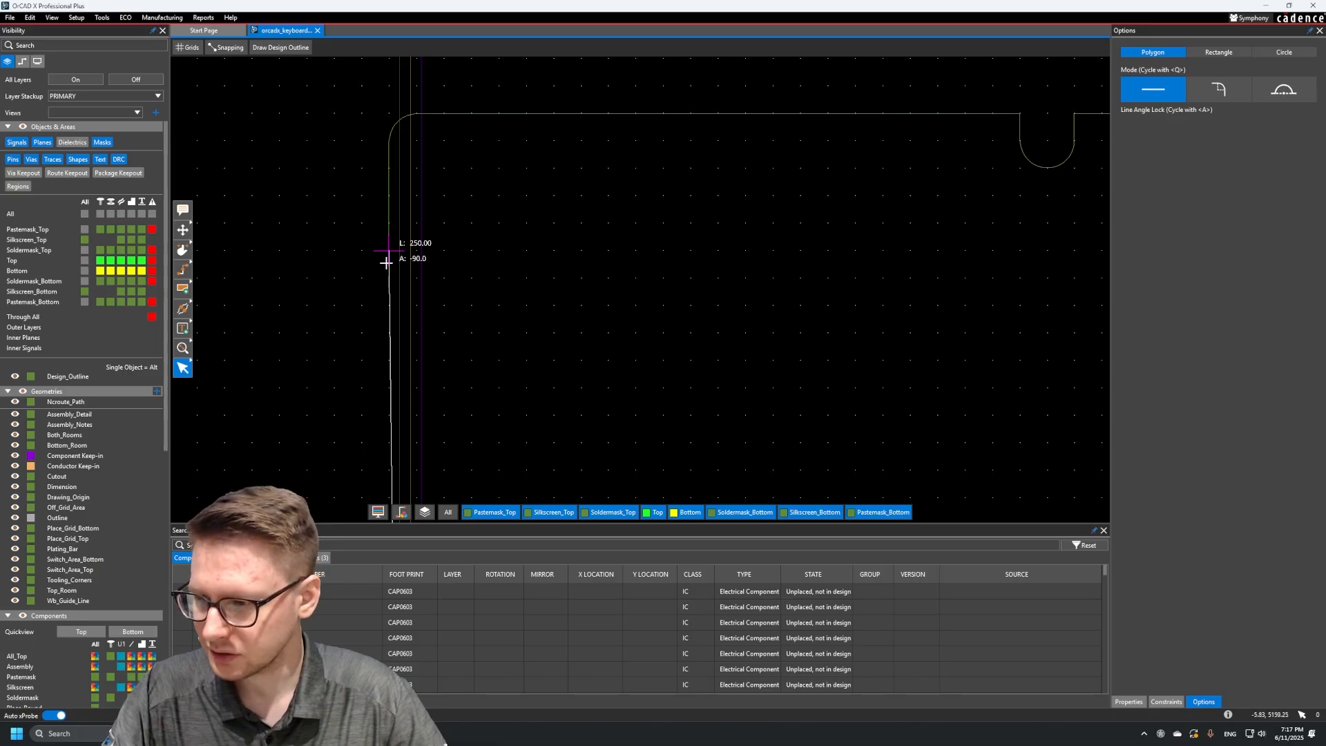
# Run the left edge downward and draw an inward notch centred at y 4000 mils with a 62.5-mil-radius rounded end
pyautogui.moveTo(385, 263); pyautogui.dragTo(401, 151, button='middle')
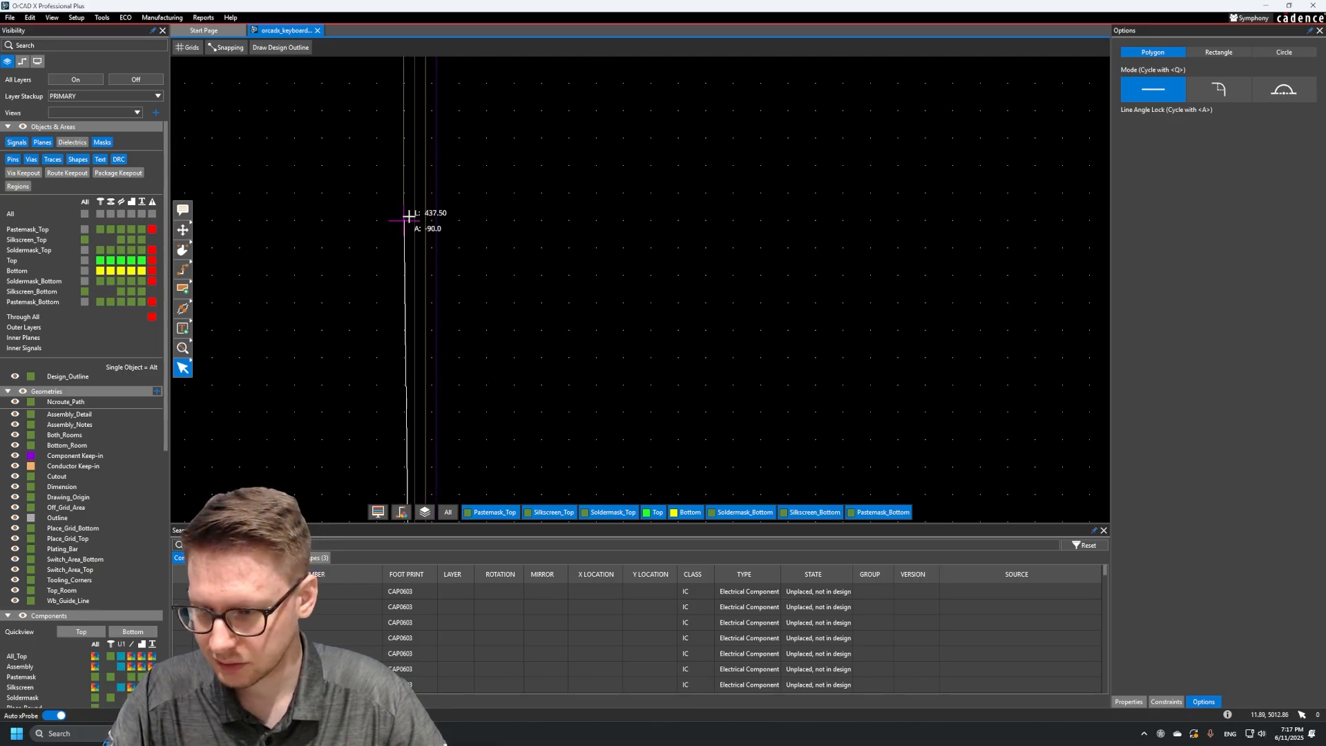
pyautogui.moveTo(400, 304); pyautogui.dragTo(413, 150, button='middle')
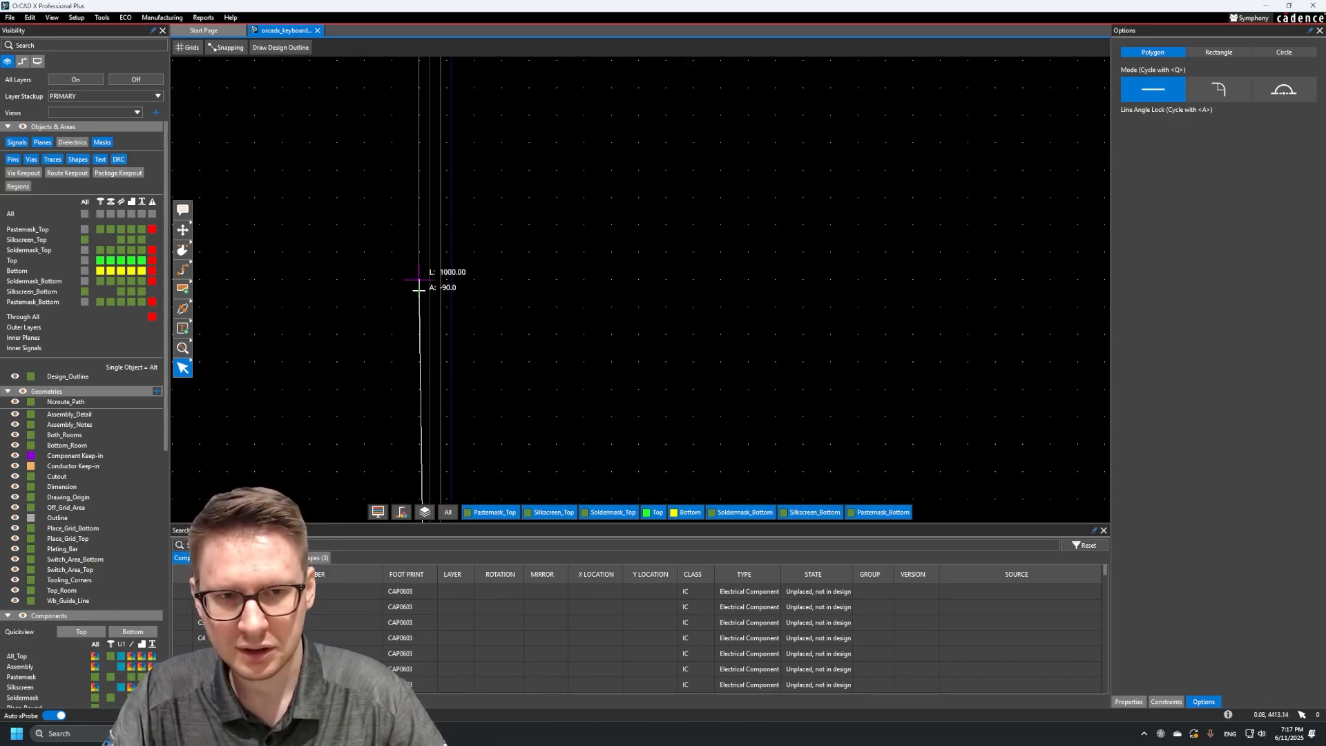
pyautogui.moveTo(415, 384); pyautogui.dragTo(423, 158, button='middle')
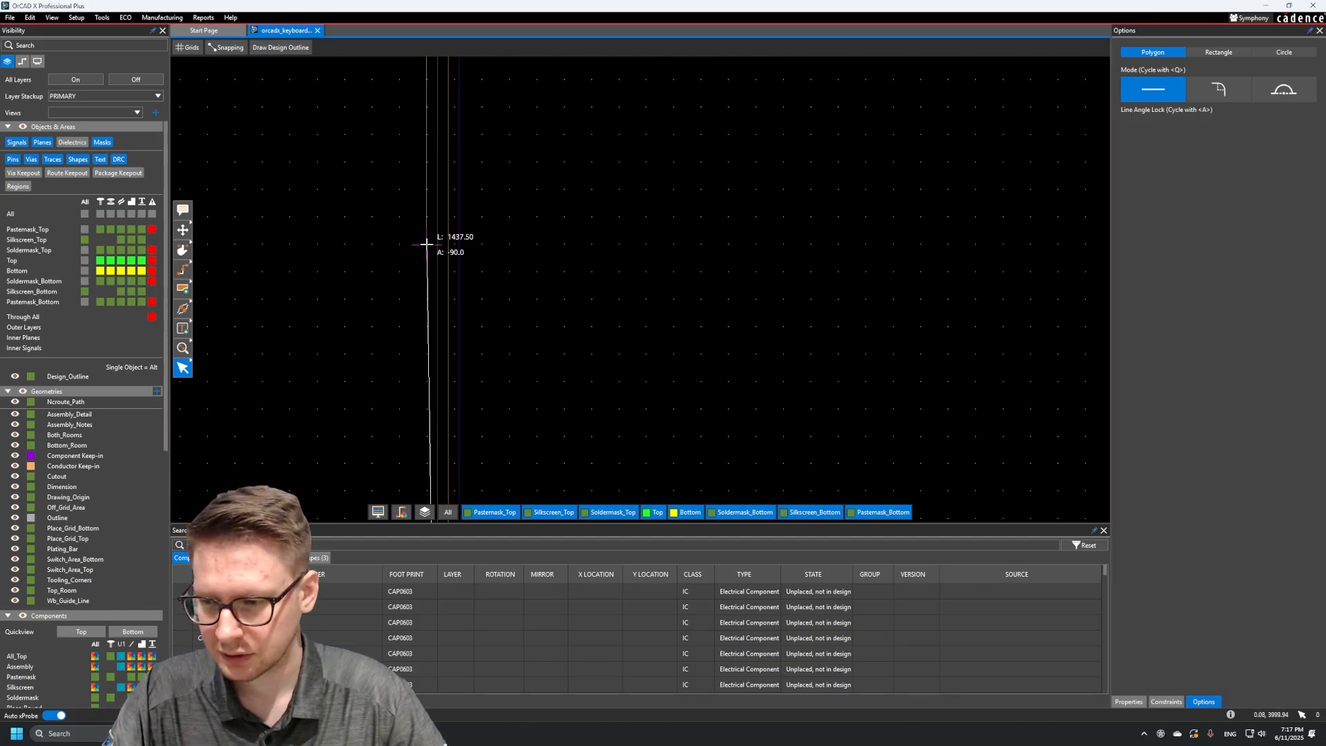
pyautogui.click(426, 217)
pyautogui.press('q')
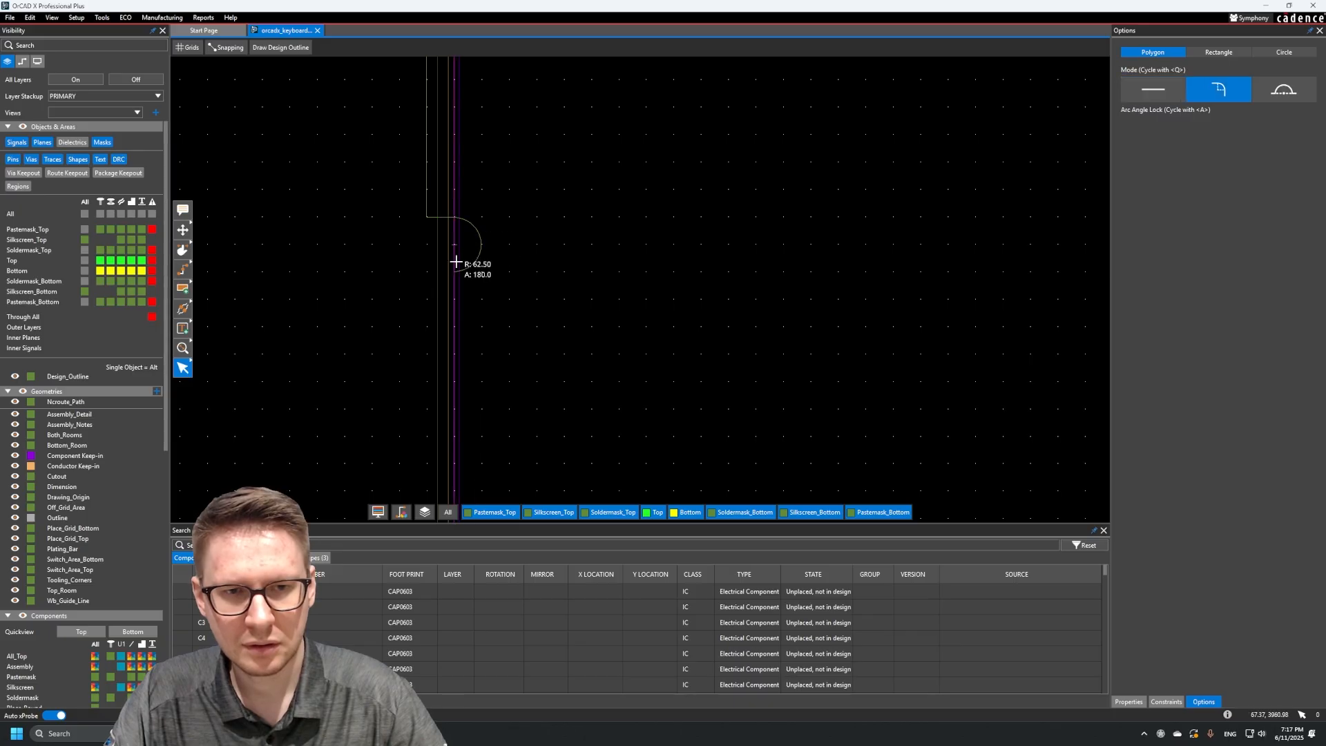
pyautogui.click(455, 268)
pyautogui.press('q')
pyautogui.press('q')
pyautogui.click(427, 274)
# Continue the left edge downward and draw a matching 62.5-mil-radius round-ended notch centred at y 3000 mils
pyautogui.moveTo(467, 444); pyautogui.dragTo(475, 140, button='middle')
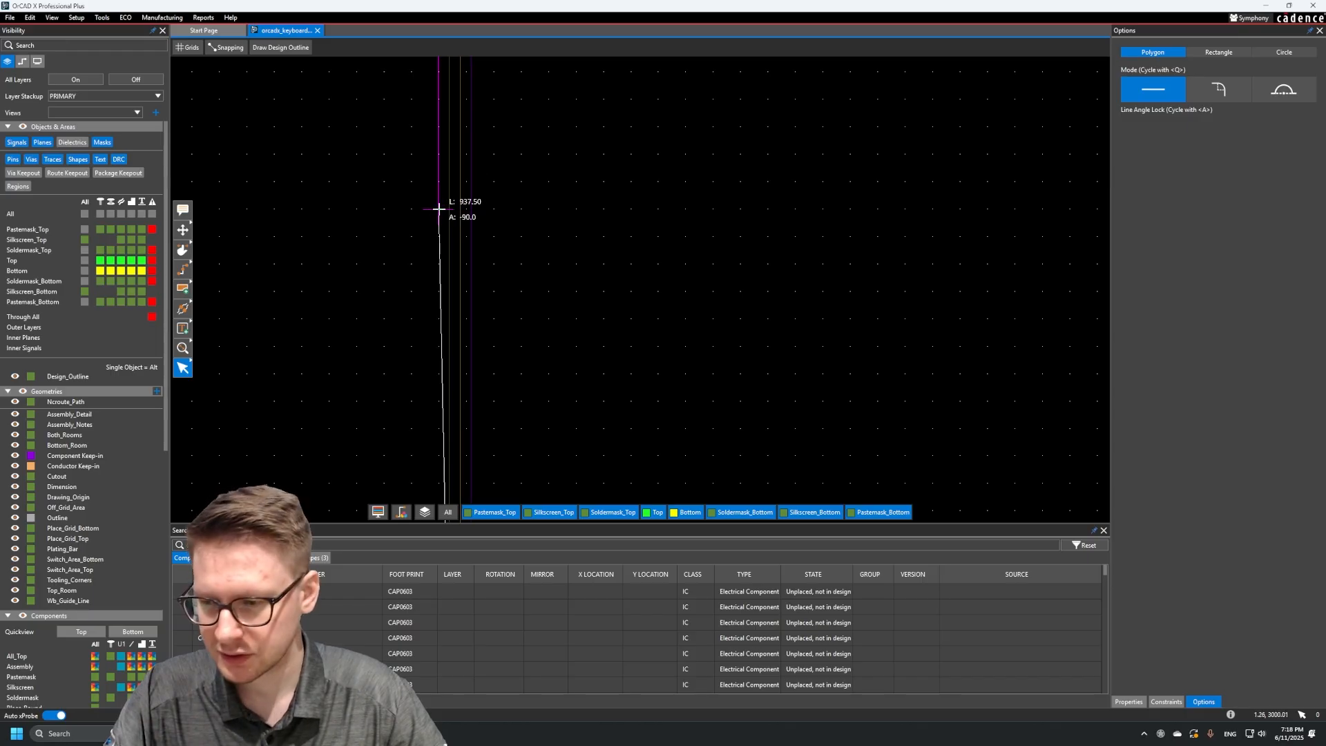
pyautogui.click(438, 183)
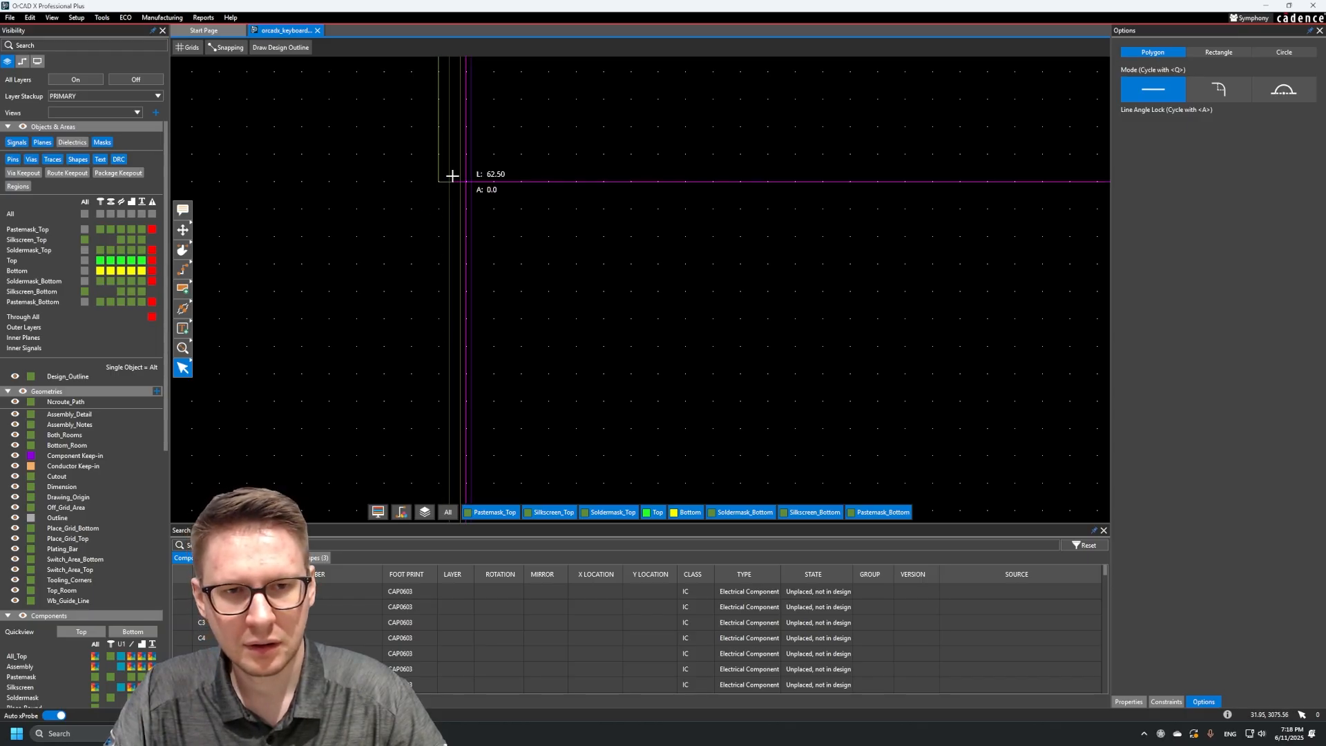
pyautogui.click(466, 182)
pyautogui.press('q')
pyautogui.click(471, 236)
pyautogui.press('q')
pyautogui.press('q')
pyautogui.click(441, 235)
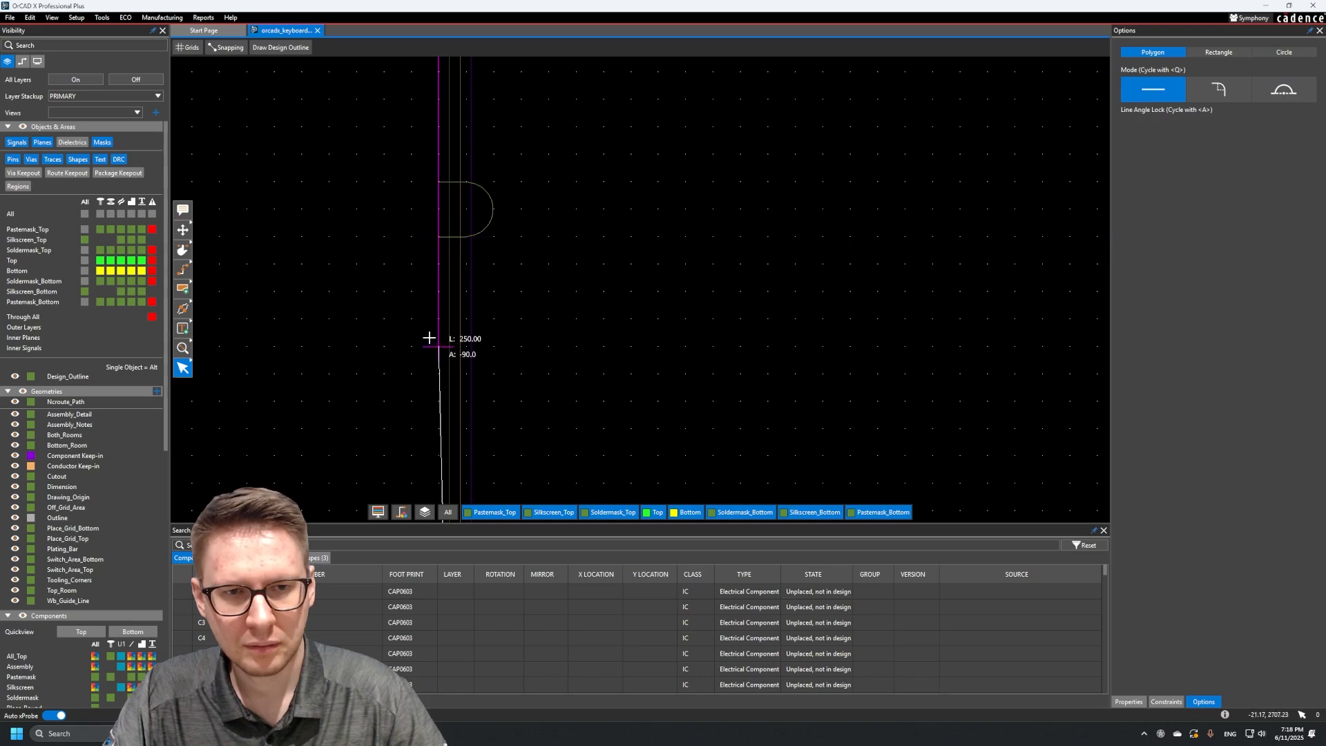
# Continue the left edge downward and draw the lowest left-edge notch, centred at y 1000 mils, with a 62.5-mil-radius rounded end
pyautogui.moveTo(429, 337); pyautogui.dragTo(428, 69, button='middle')
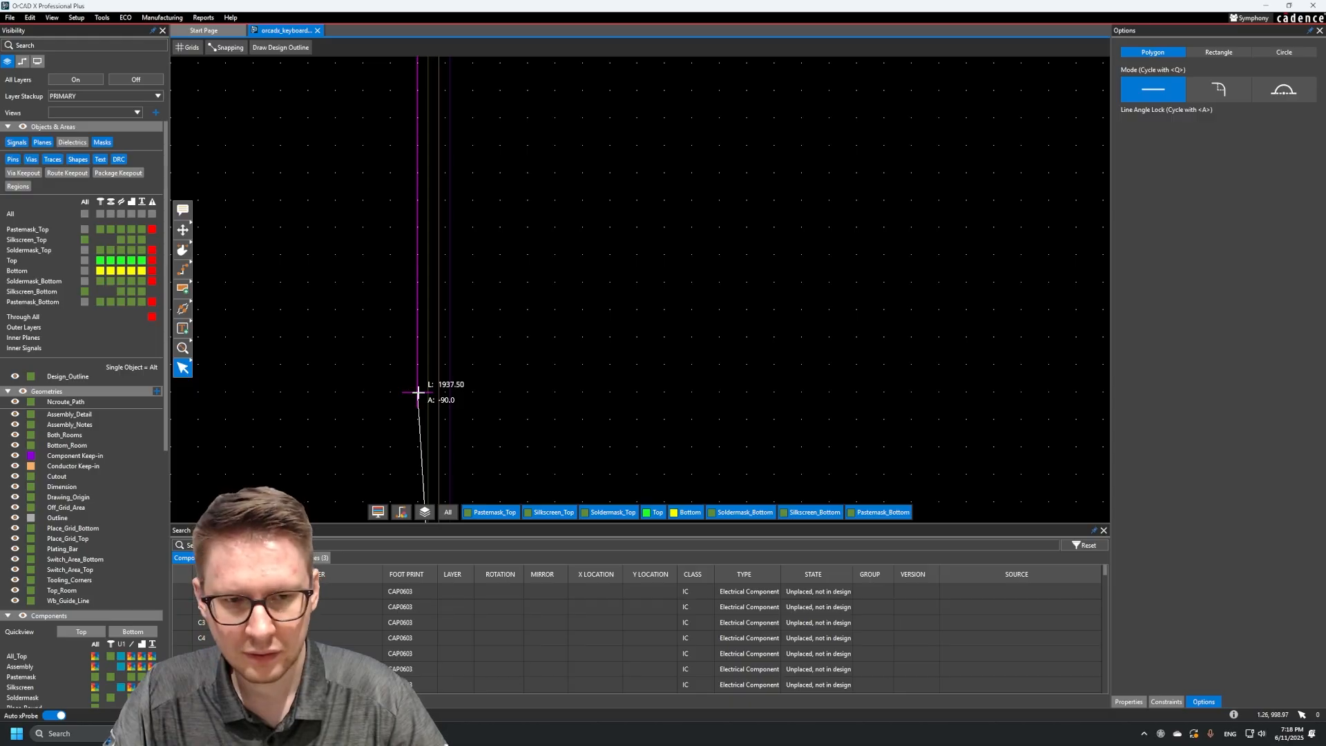
pyautogui.click(417, 364)
pyautogui.press('q')
pyautogui.press('q')
pyautogui.press('q')
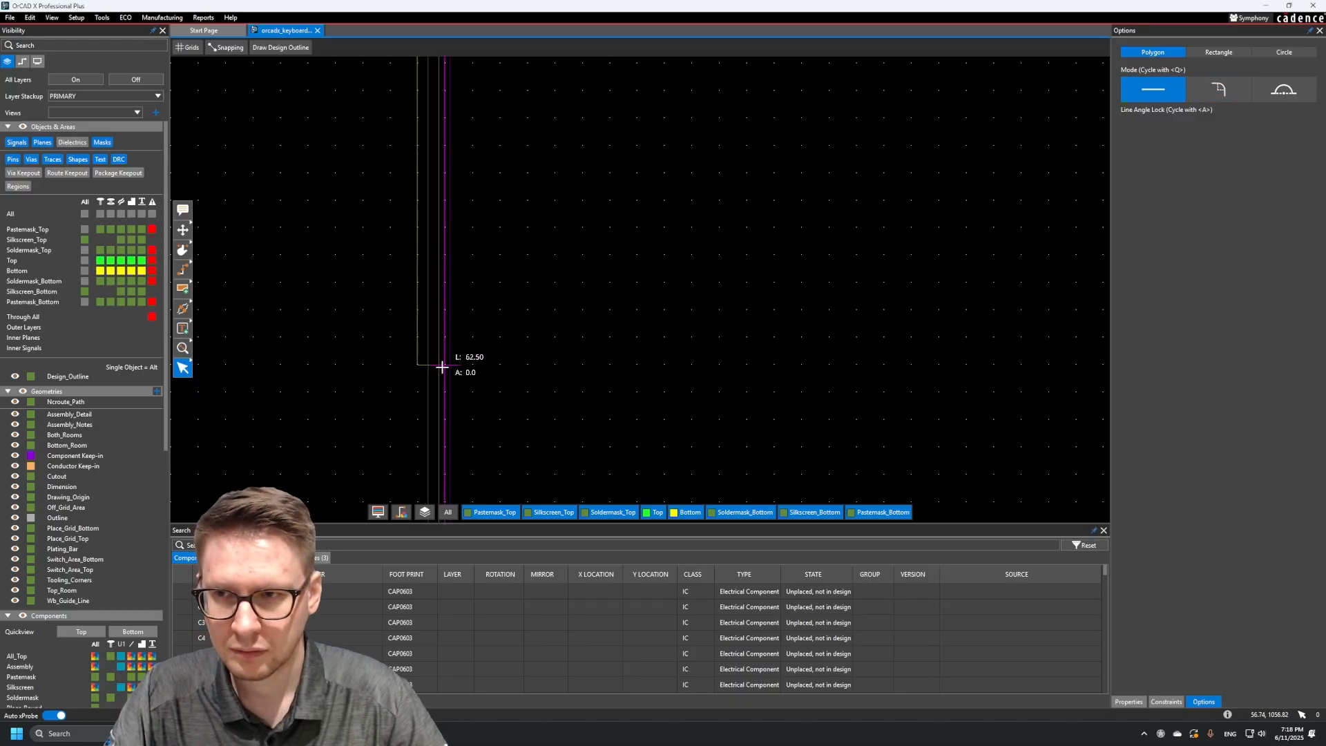
pyautogui.click(442, 366)
pyautogui.press('q')
pyautogui.press('q')
pyautogui.press('q')
pyautogui.press('q')
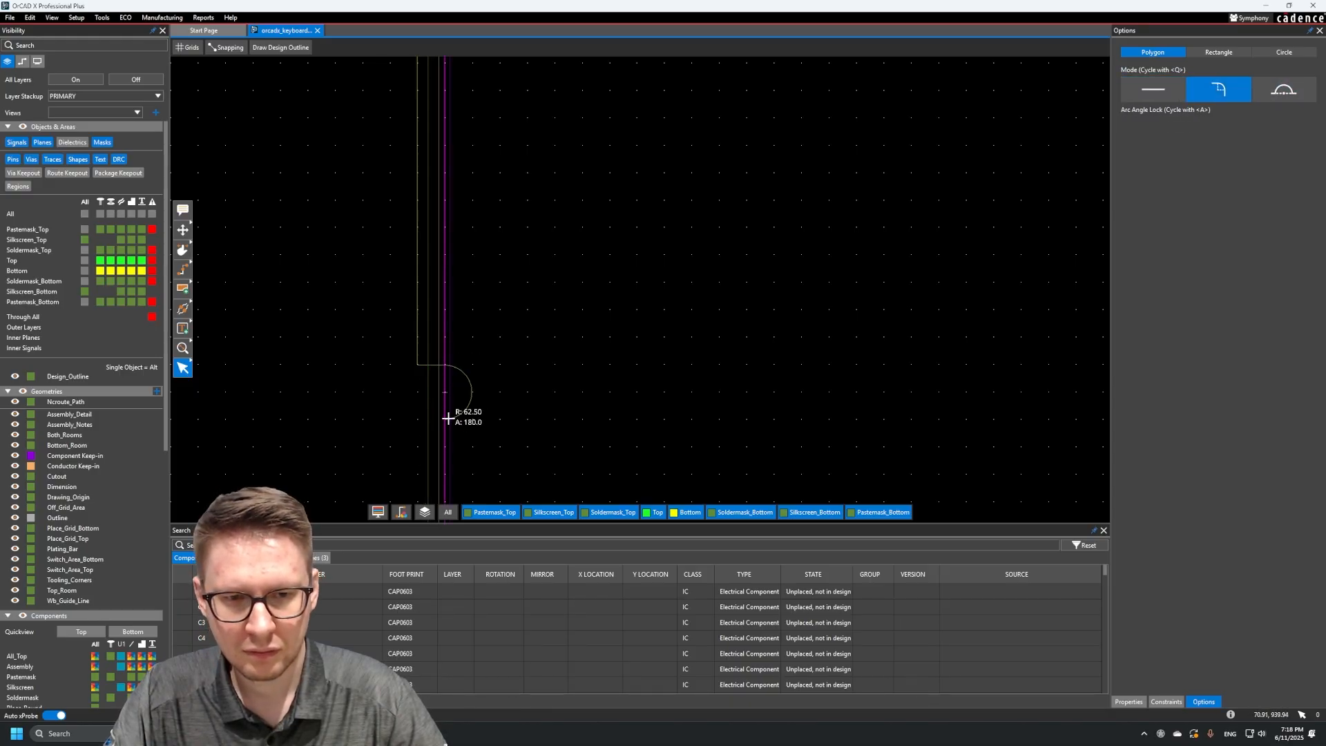
pyautogui.click(449, 417)
pyautogui.press('q')
pyautogui.press('q')
pyautogui.click(417, 417)
# Run the left edge down to the lower-left corner, close the outline with a 62.5-mil-radius 90-degree arc, and finish the outline command
pyautogui.moveTo(414, 452); pyautogui.dragTo(431, 170, button='middle')
pyautogui.click(425, 303)
pyautogui.press('q')
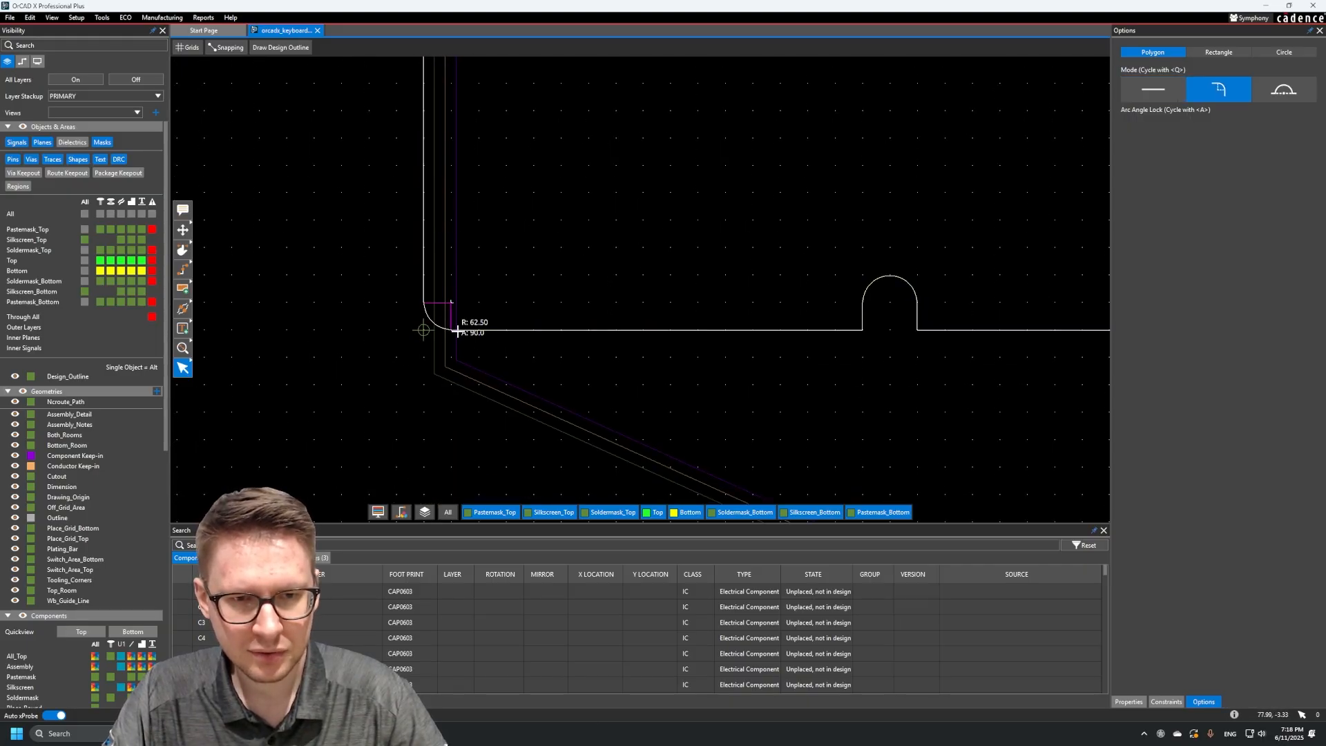
pyautogui.click(453, 331)
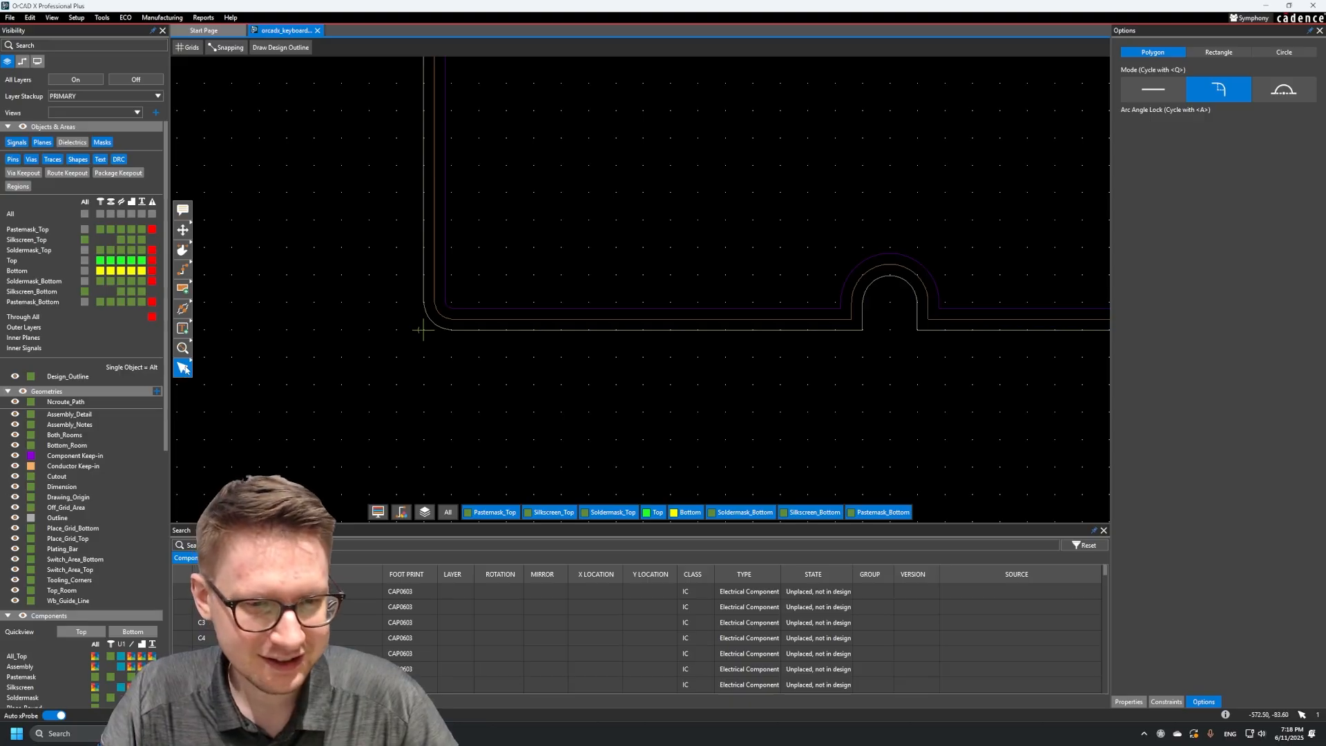
pyautogui.press('Escape')
# Inspect the closed outline and measure the vertical distance from the bottom edge to the lowest left-edge notch
pyautogui.scroll(-2, 611, 180)
pyautogui.scroll(-6, 613, 179)
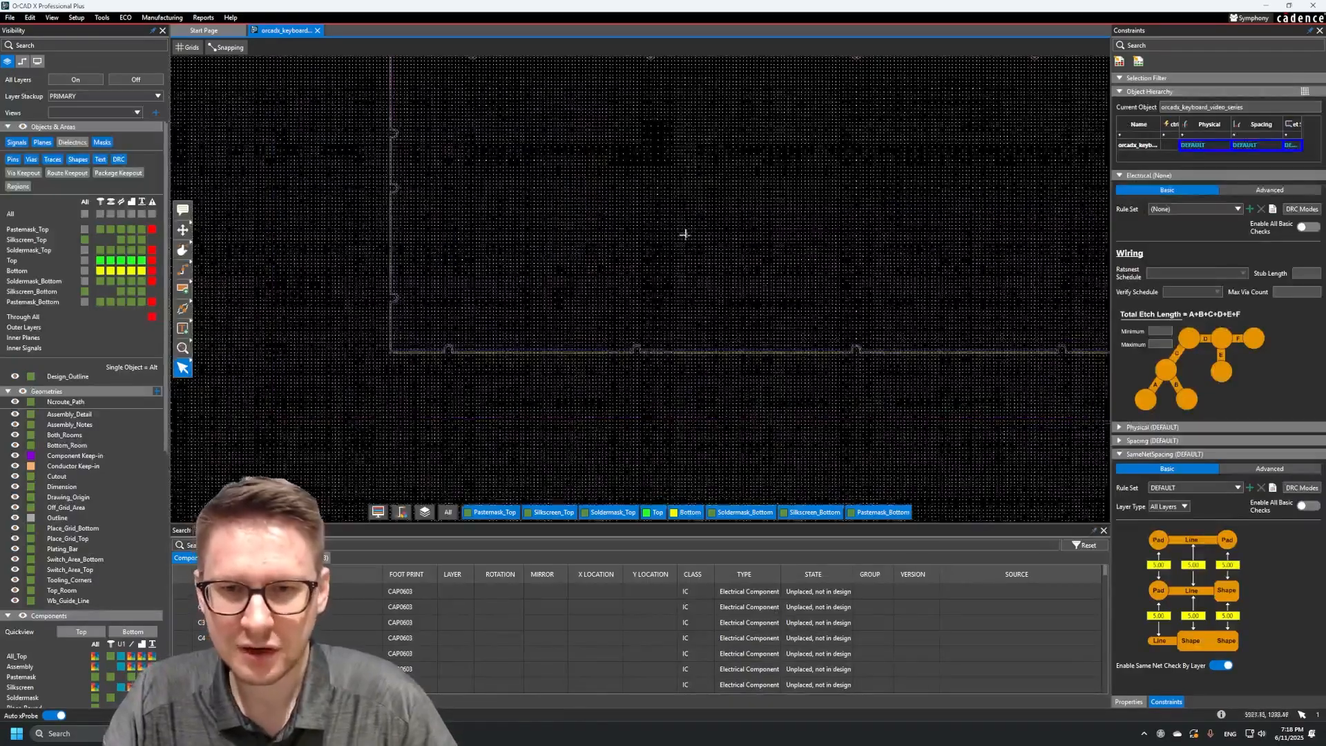
pyautogui.scroll(-2, 526, 230)
pyautogui.scroll(4, 532, 317)
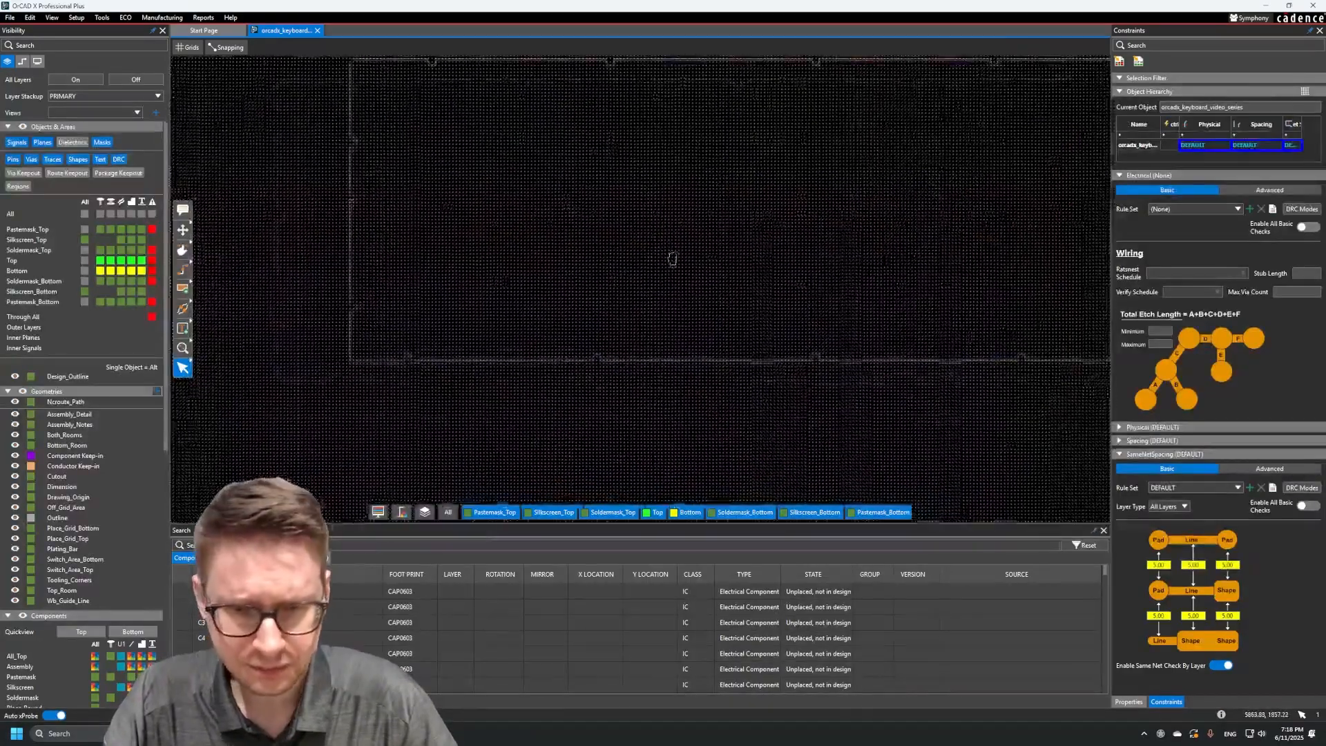
pyautogui.scroll(4, 414, 364)
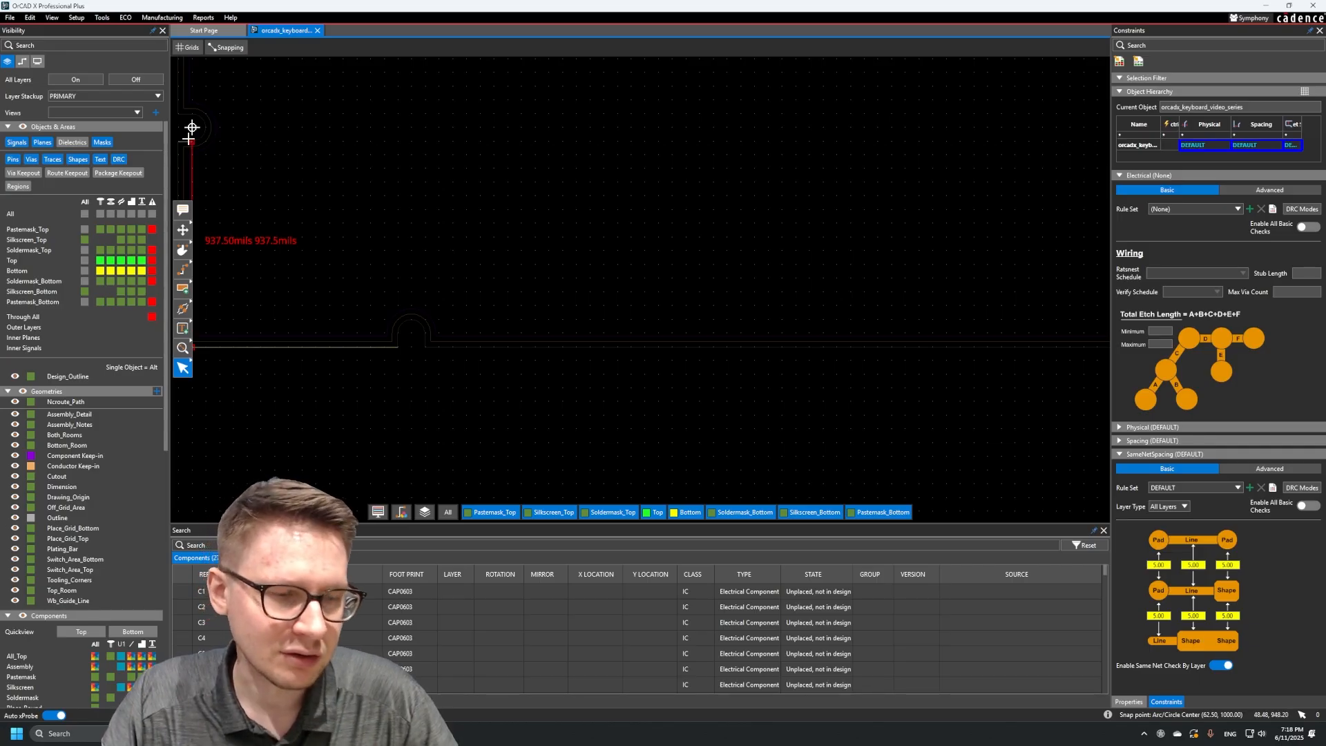
pyautogui.scroll(-2, 392, 172)
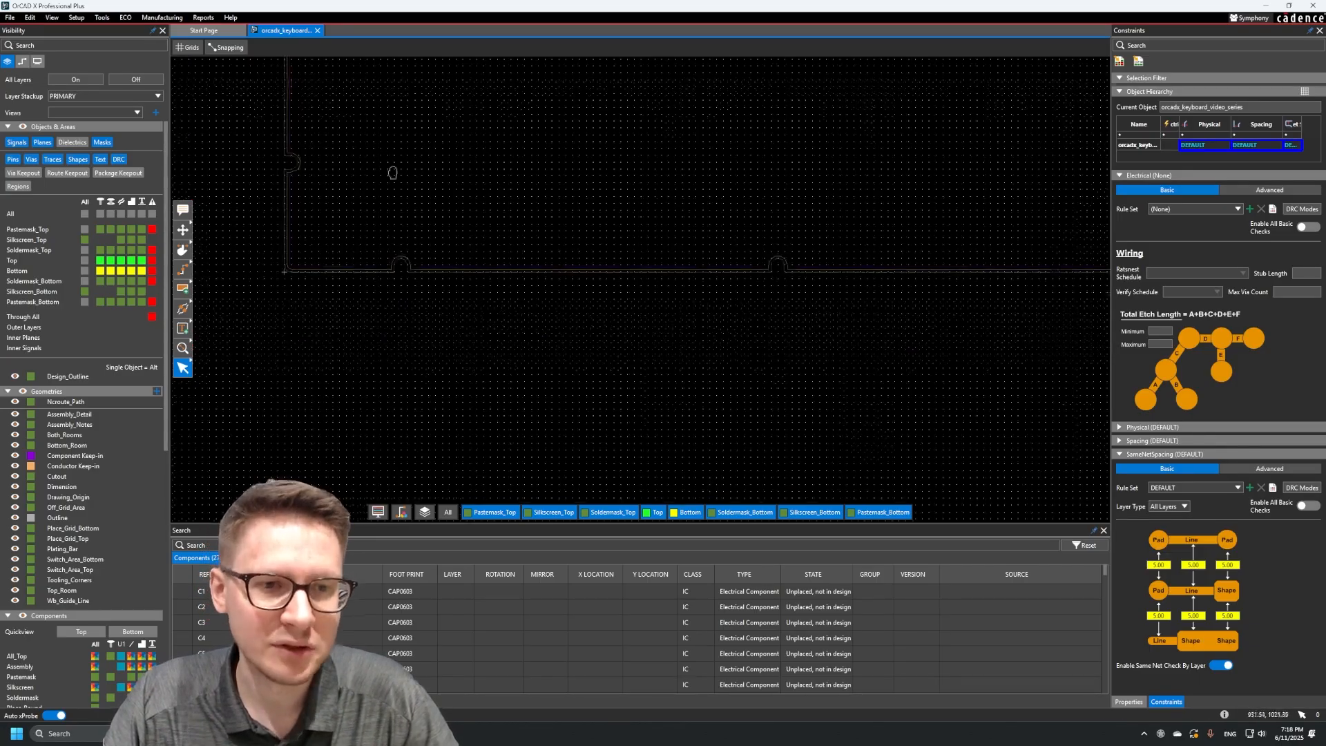
# Turn off grid visibility to show the board outline without grid dots
pyautogui.moveTo(392, 173); pyautogui.dragTo(488, 346, button='middle')
pyautogui.scroll(-2, 515, 261)
pyautogui.moveTo(515, 261); pyautogui.dragTo(494, 287, button='middle')
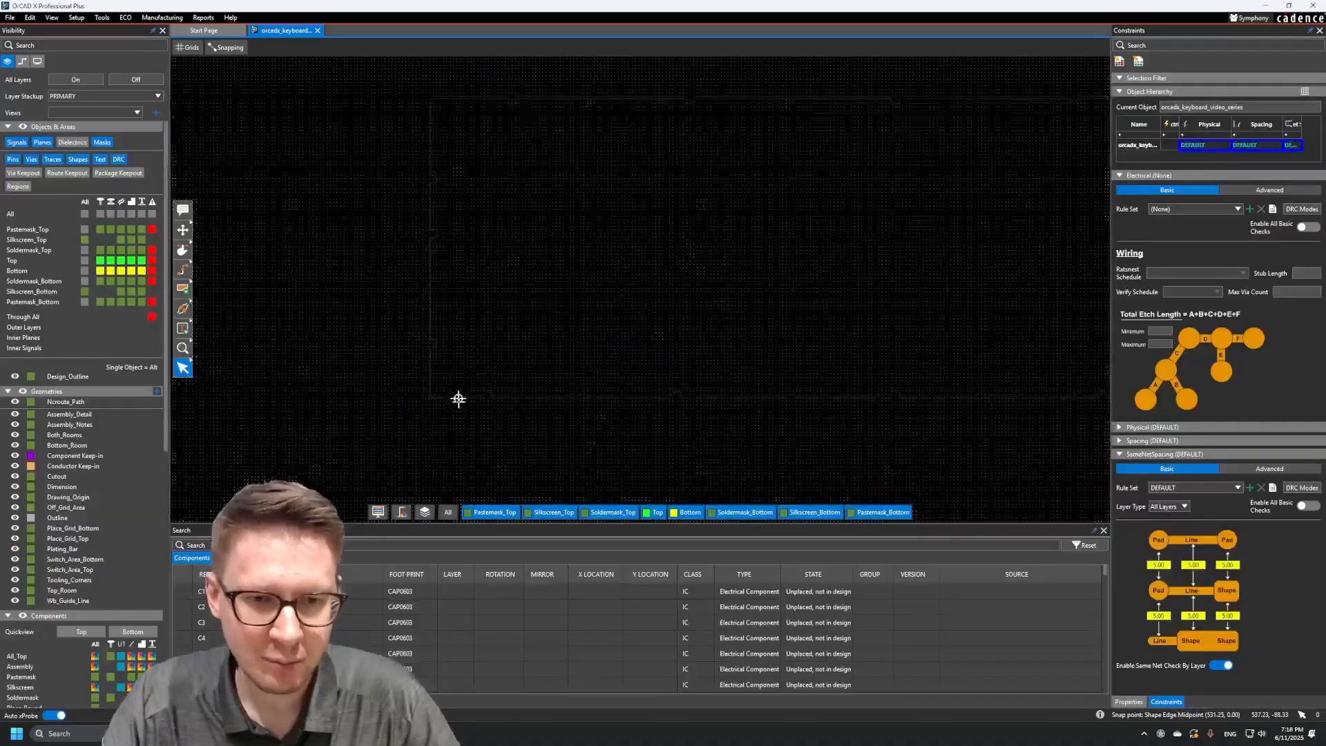
pyautogui.click(188, 47)
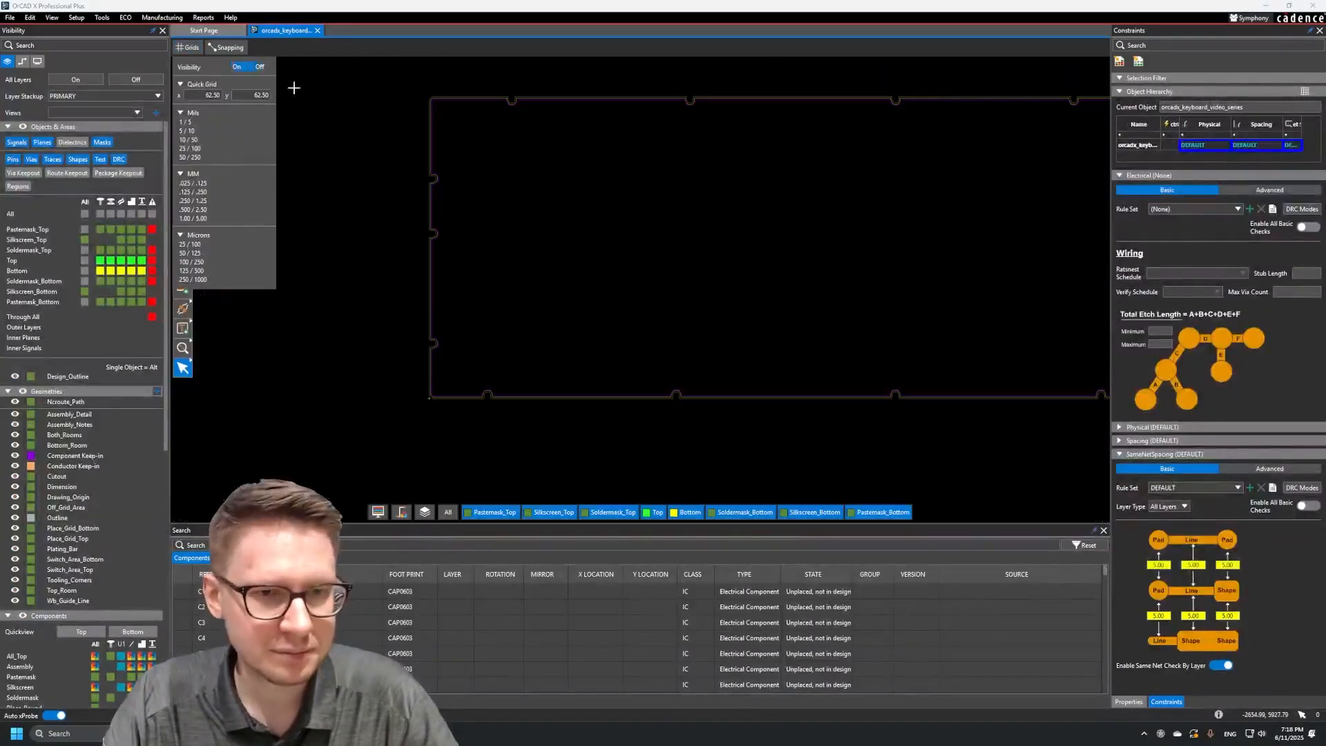
# Measure the board outline's overall height between the bottom and top edges, and its overall width between the side edges
pyautogui.click(465, 400)
pyautogui.keyDown('ctrl'); pyautogui.click(471, 96); pyautogui.keyUp('ctrl')
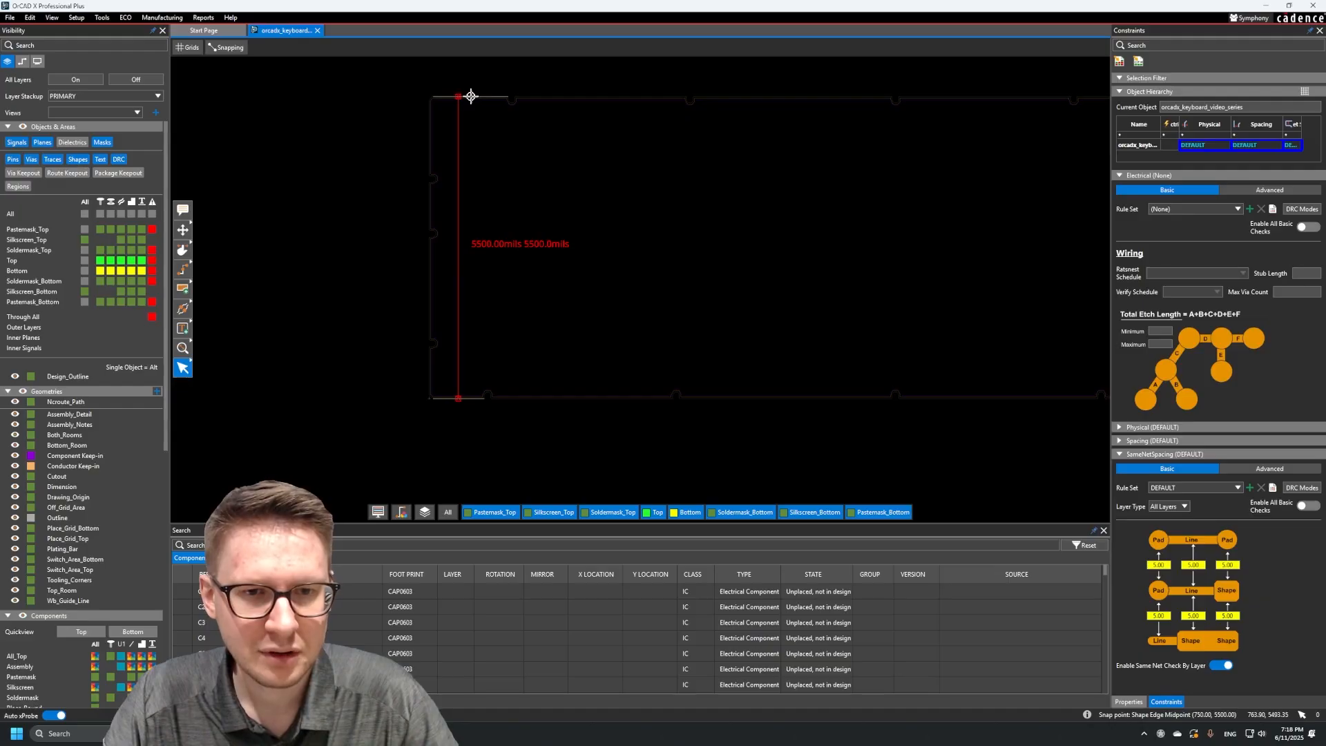
pyautogui.click(716, 267)
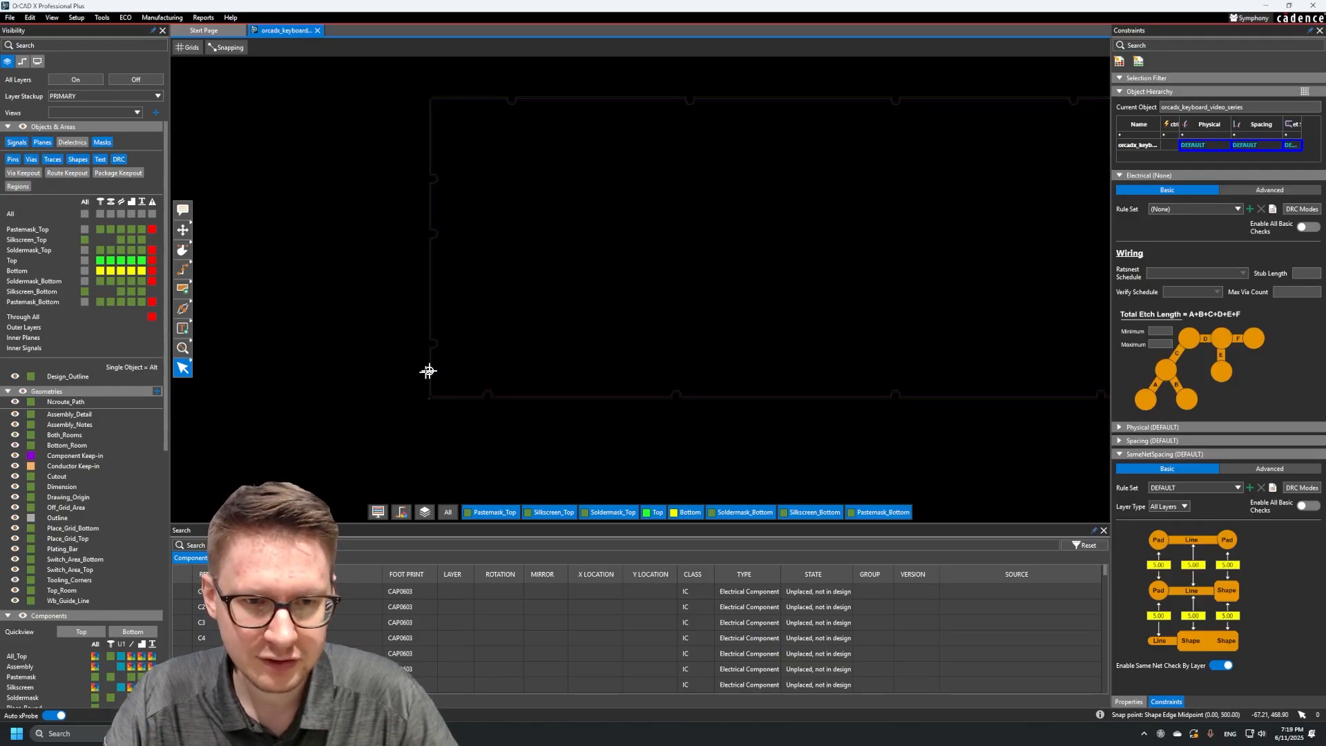
pyautogui.scroll(-3, 609, 325)
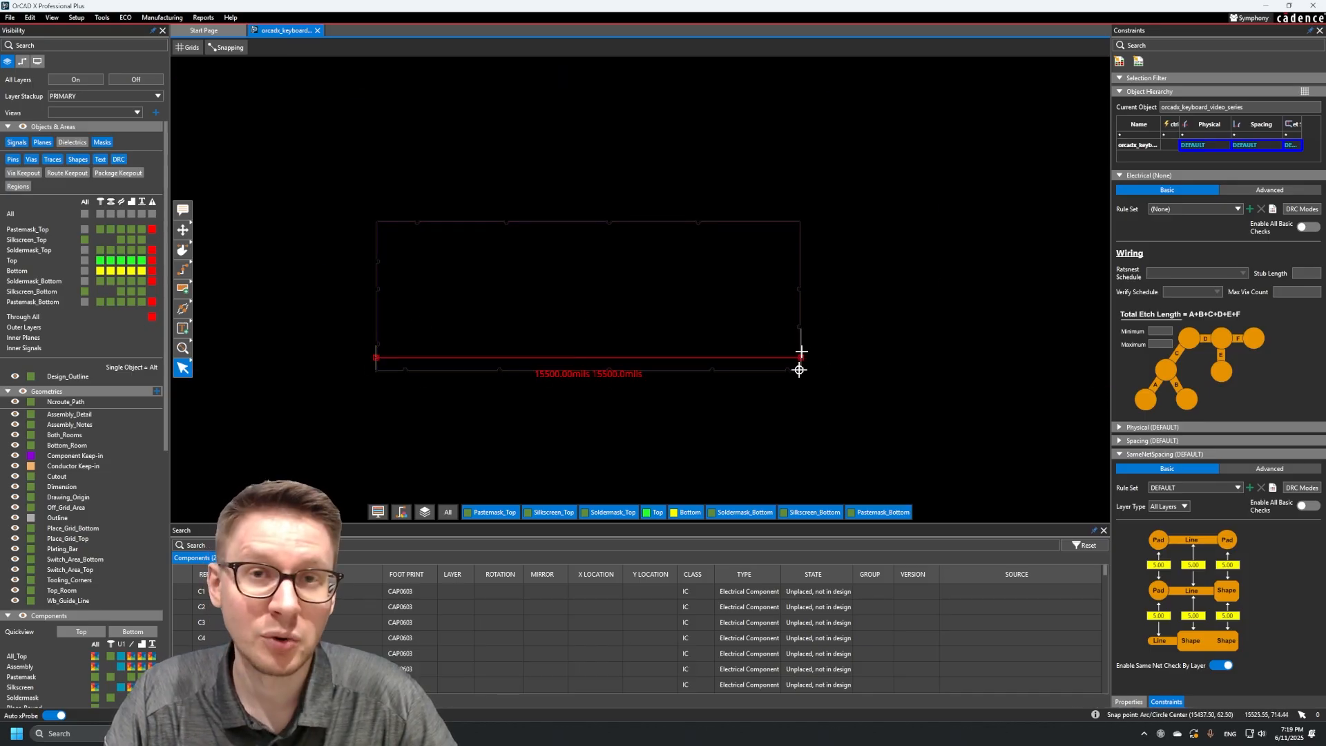
# Examine the leftmost bottom-edge notch and the keep-in shapes that follow the outline around it
pyautogui.scroll(3, 529, 314)
pyautogui.scroll(5, 376, 477)
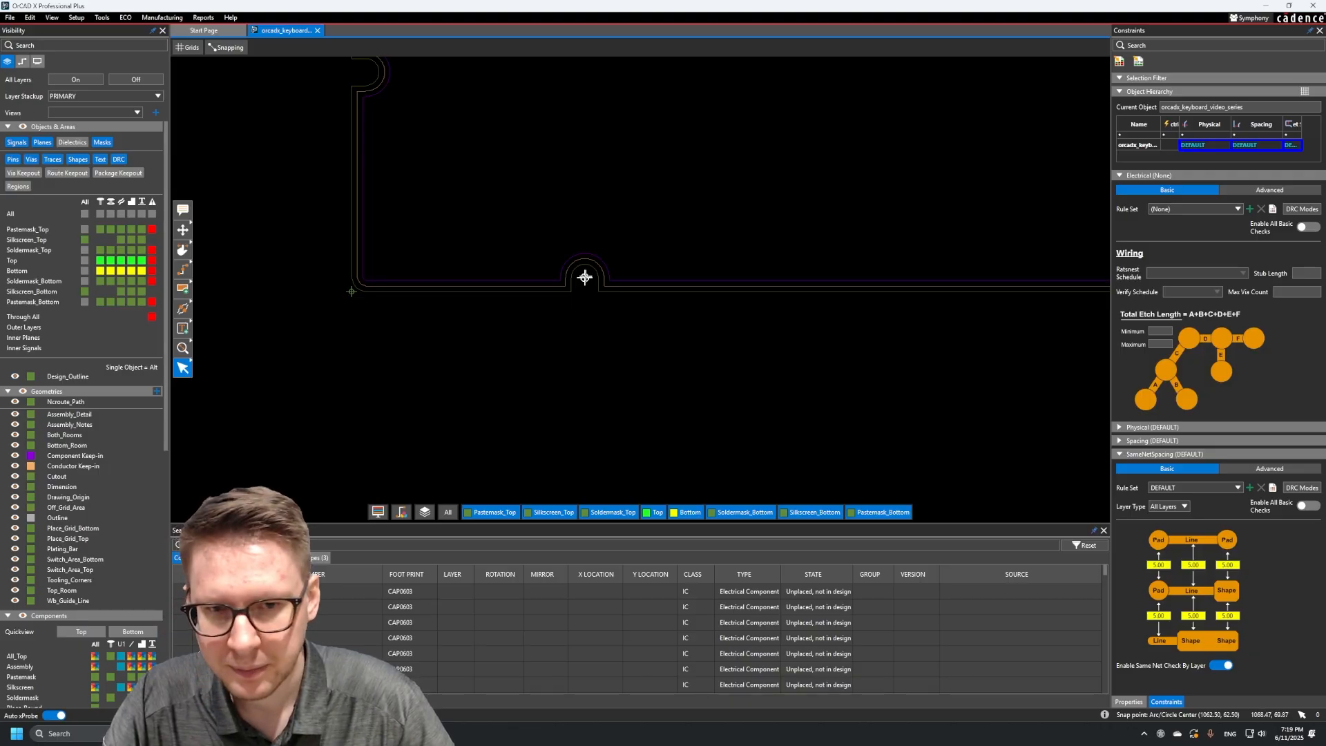
pyautogui.scroll(4, 584, 278)
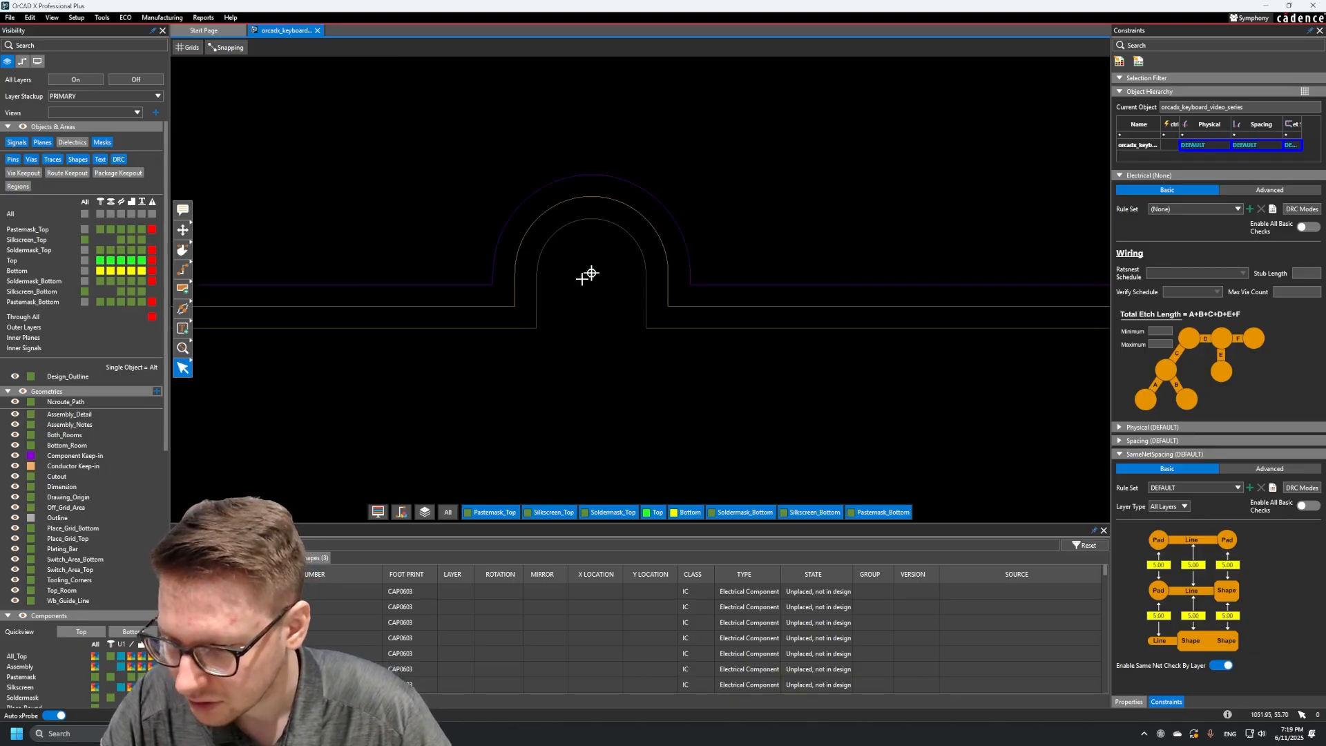
pyautogui.scroll(-2, 590, 294)
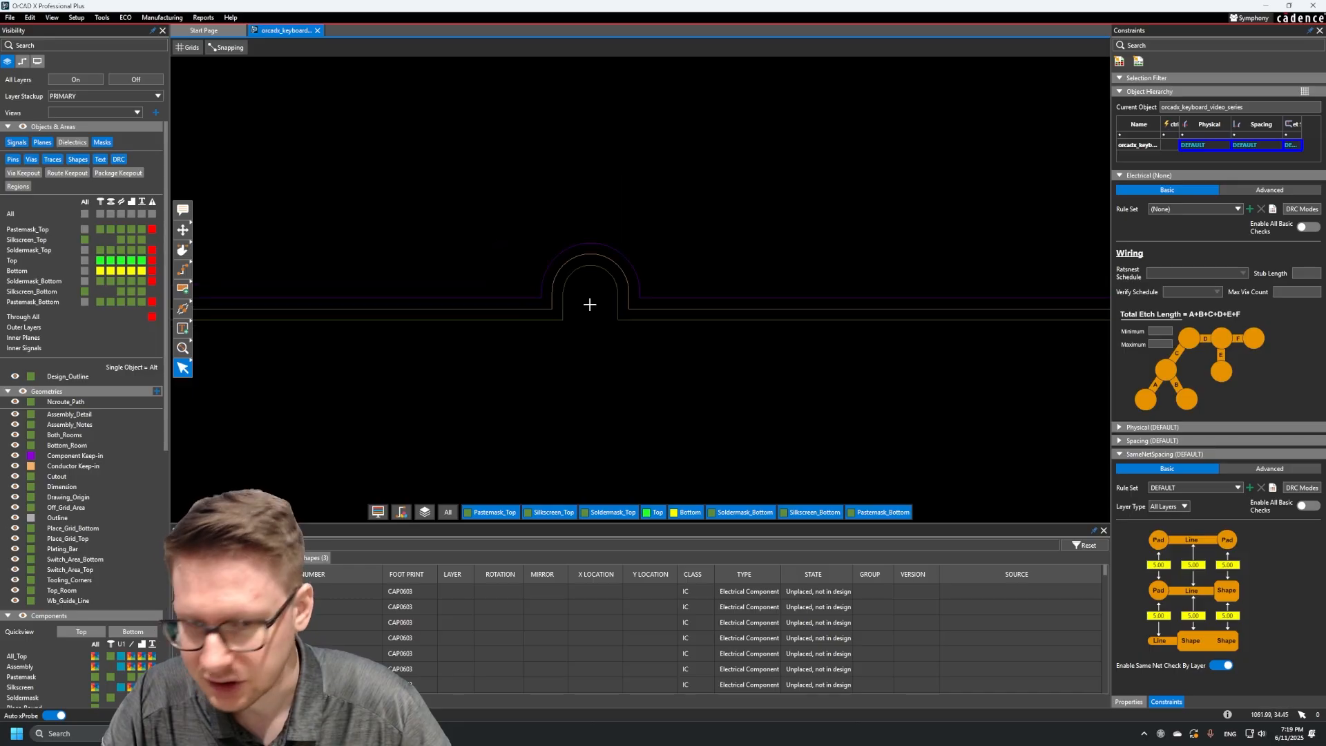
pyautogui.scroll(-2, 584, 301)
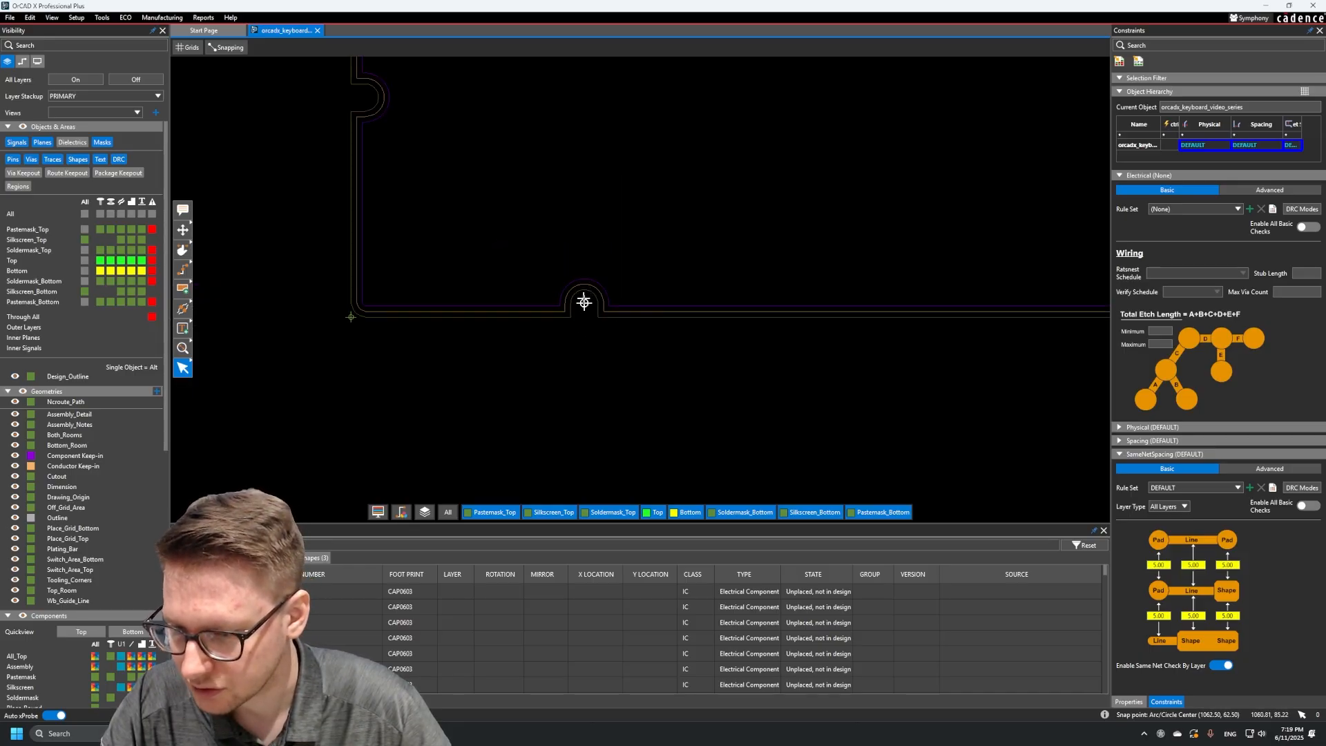
pyautogui.scroll(2, 584, 302)
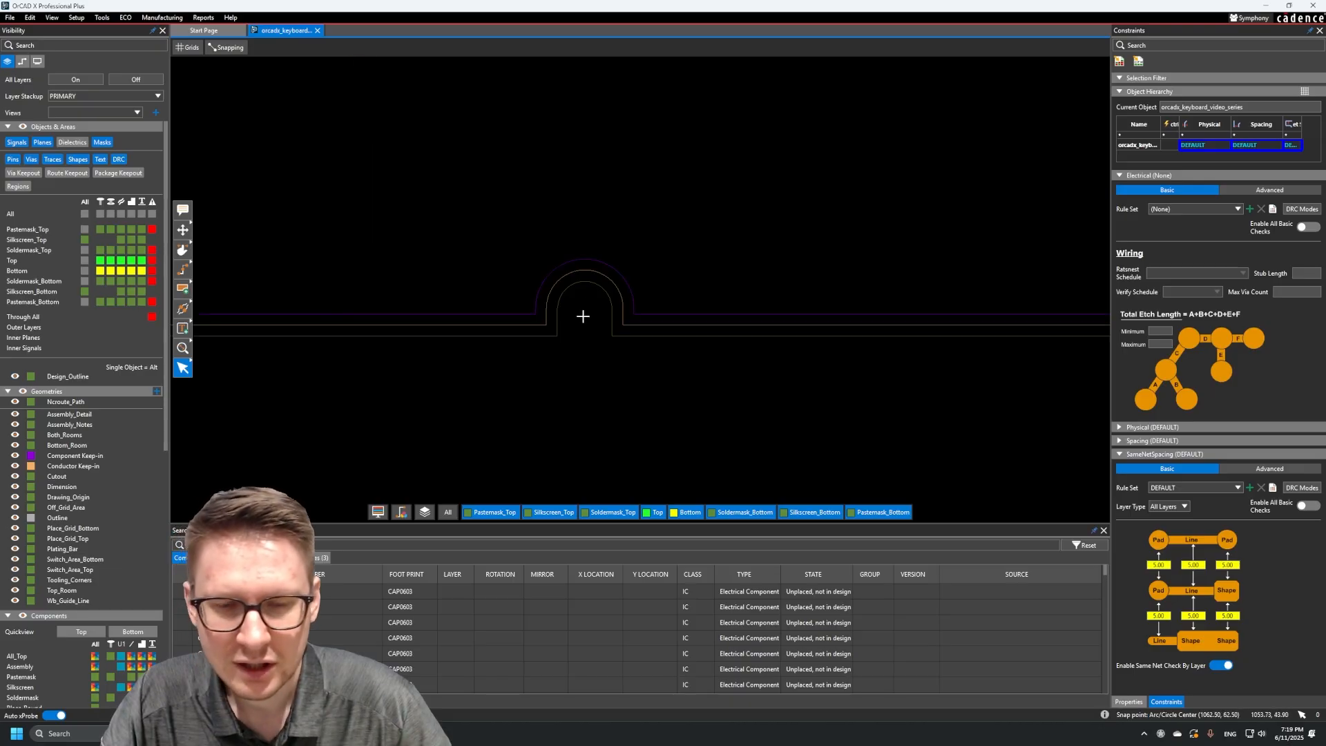
pyautogui.scroll(1, 556, 302)
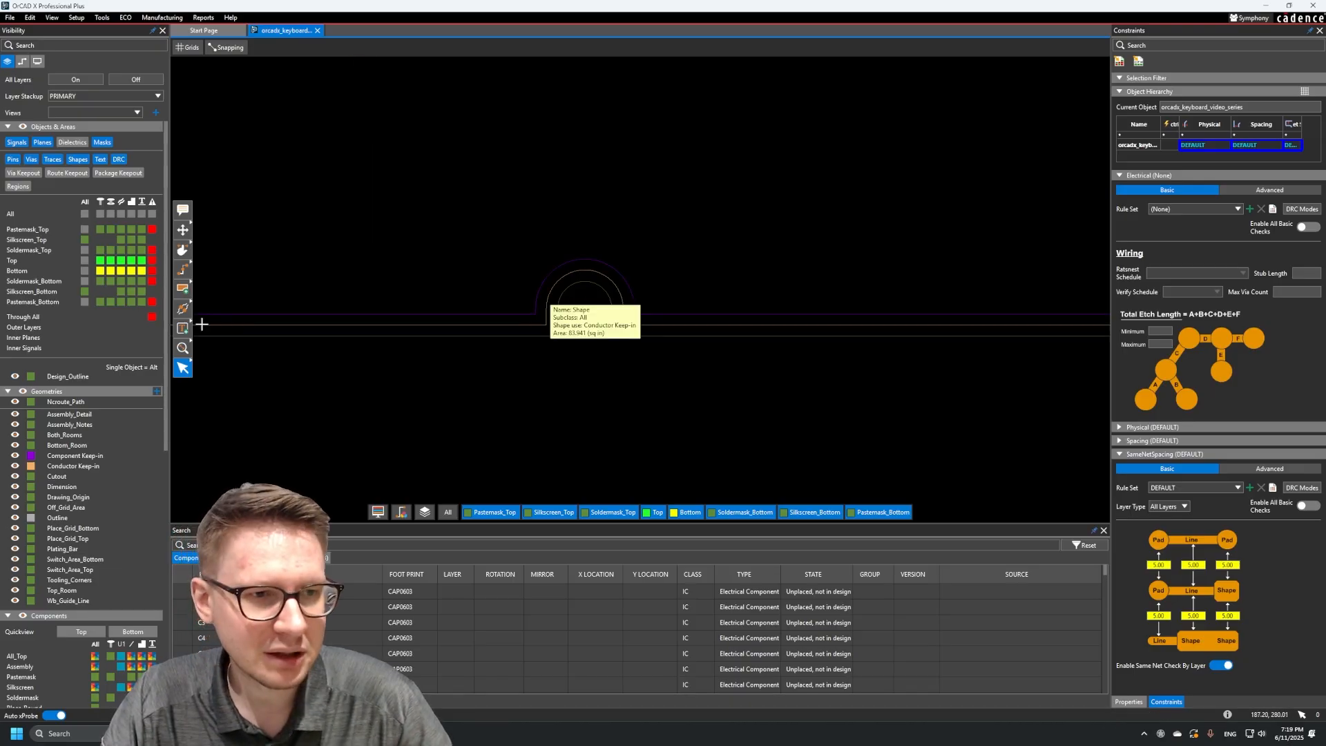
# Select the design outline and examine its vertices and segments at the notch and around the whole board
pyautogui.click(417, 335)
pyautogui.moveTo(556, 308)
pyautogui.mouseDown()
pyautogui.moveTo(526, 316)
pyautogui.moveTo(557, 325)
pyautogui.mouseUp()
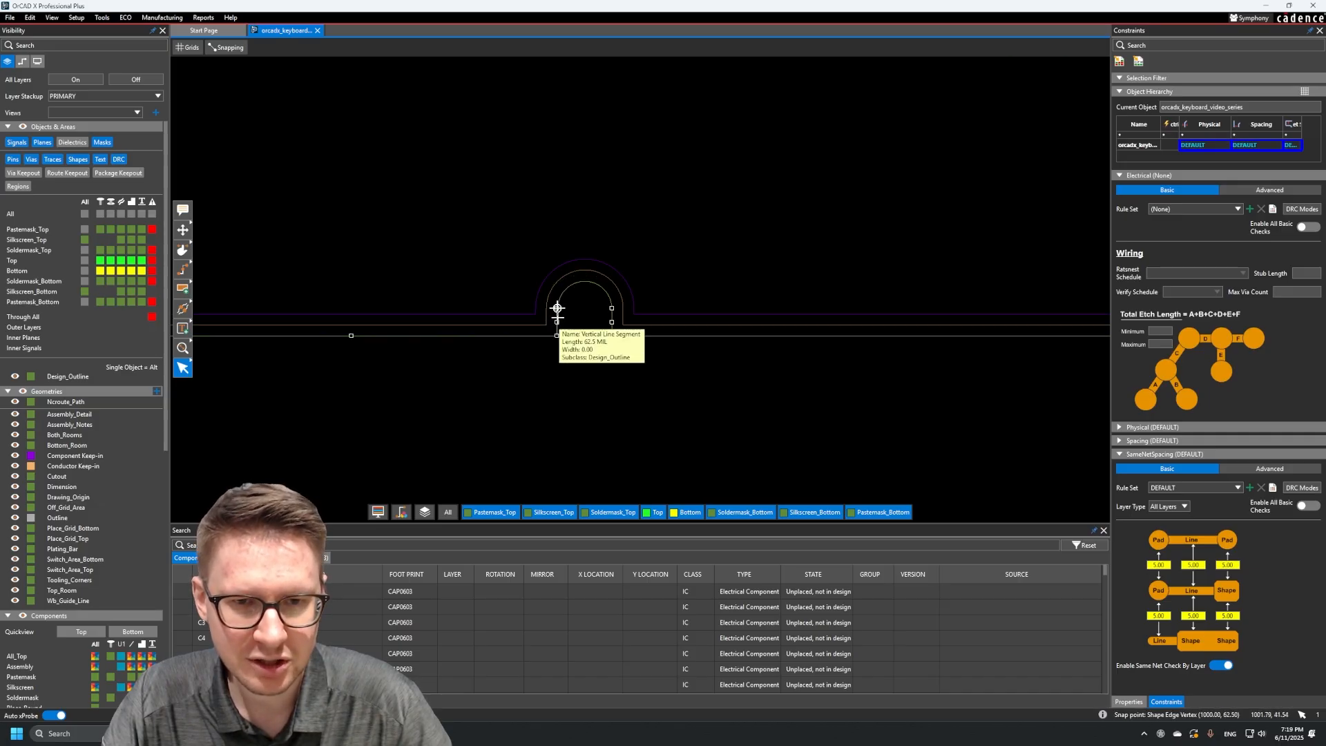
pyautogui.scroll(-5, 586, 305)
pyautogui.moveTo(625, 216); pyautogui.dragTo(363, 308, button='middle')
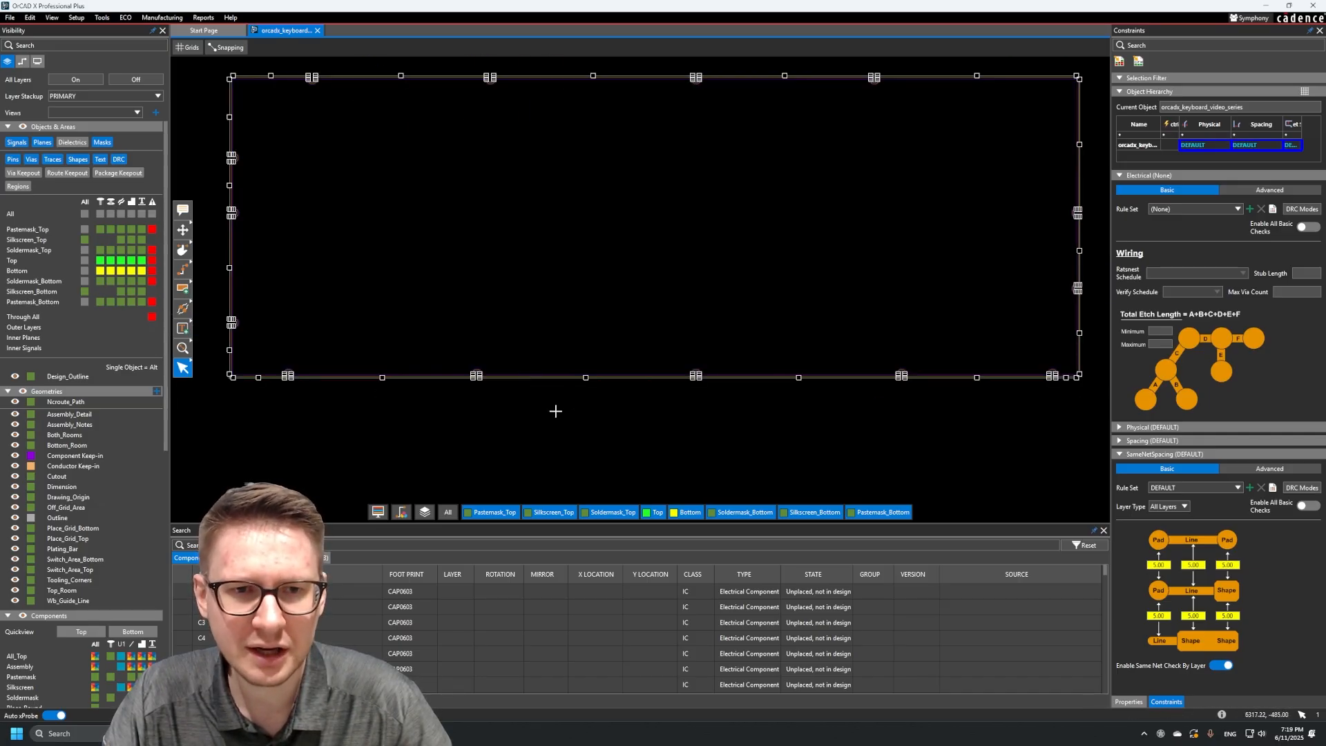
# Deselect the design outline, identify the keep-in shape along the bottom edge between notches, and set the global display opacity to 100%
pyautogui.click(485, 440)
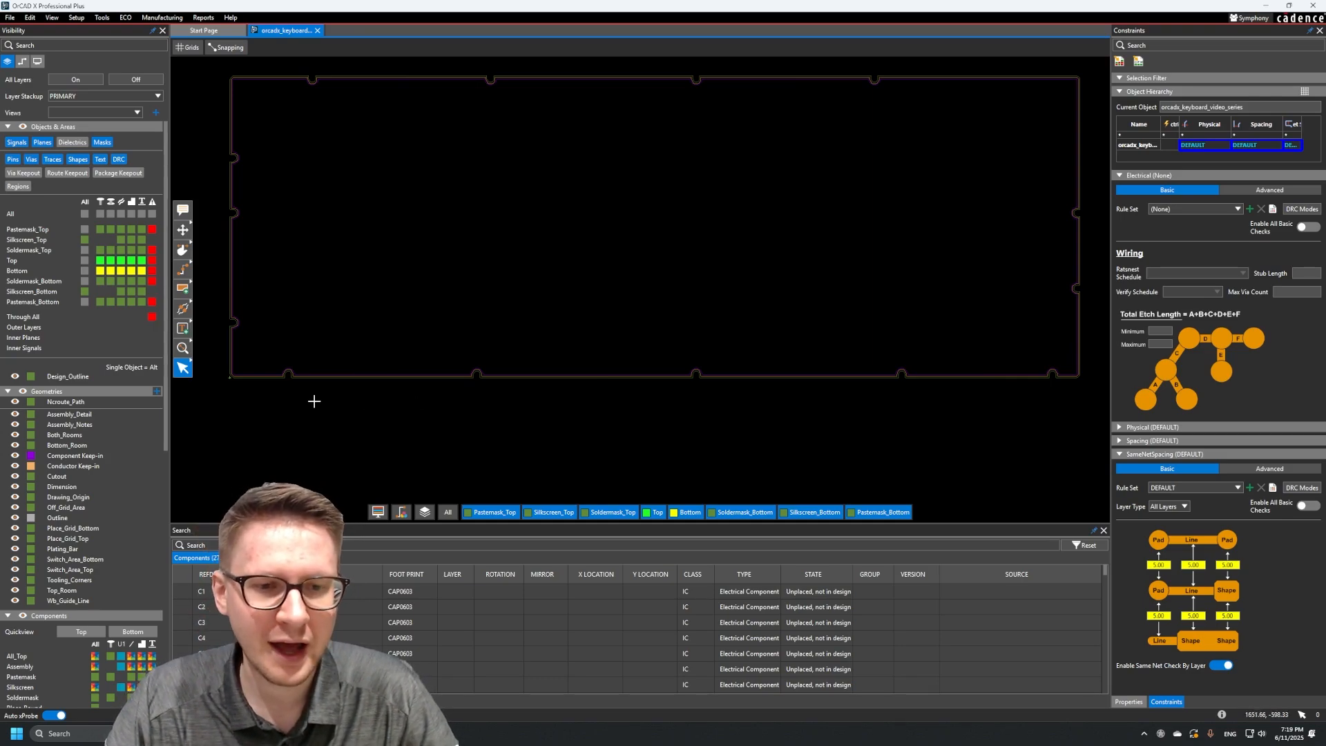
pyautogui.moveTo(287, 375)
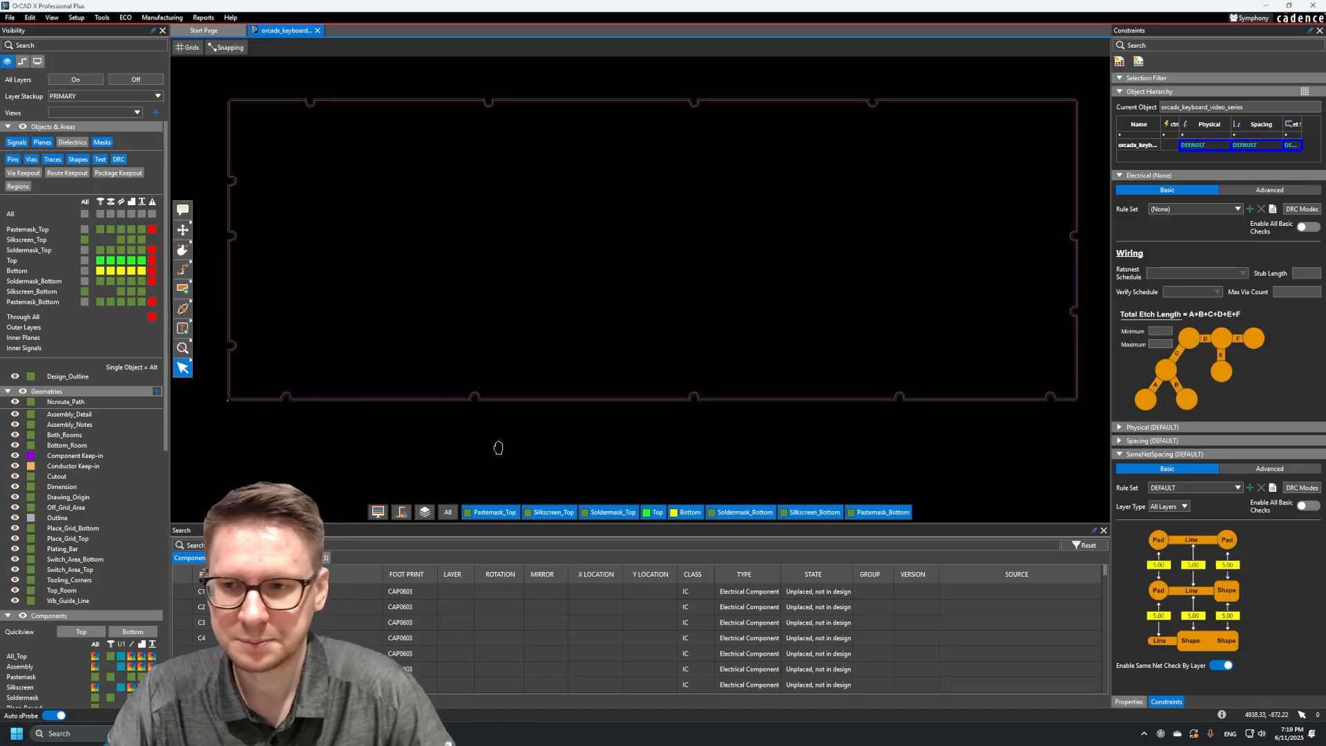
pyautogui.scroll(2, 321, 419)
pyautogui.scroll(2, 320, 367)
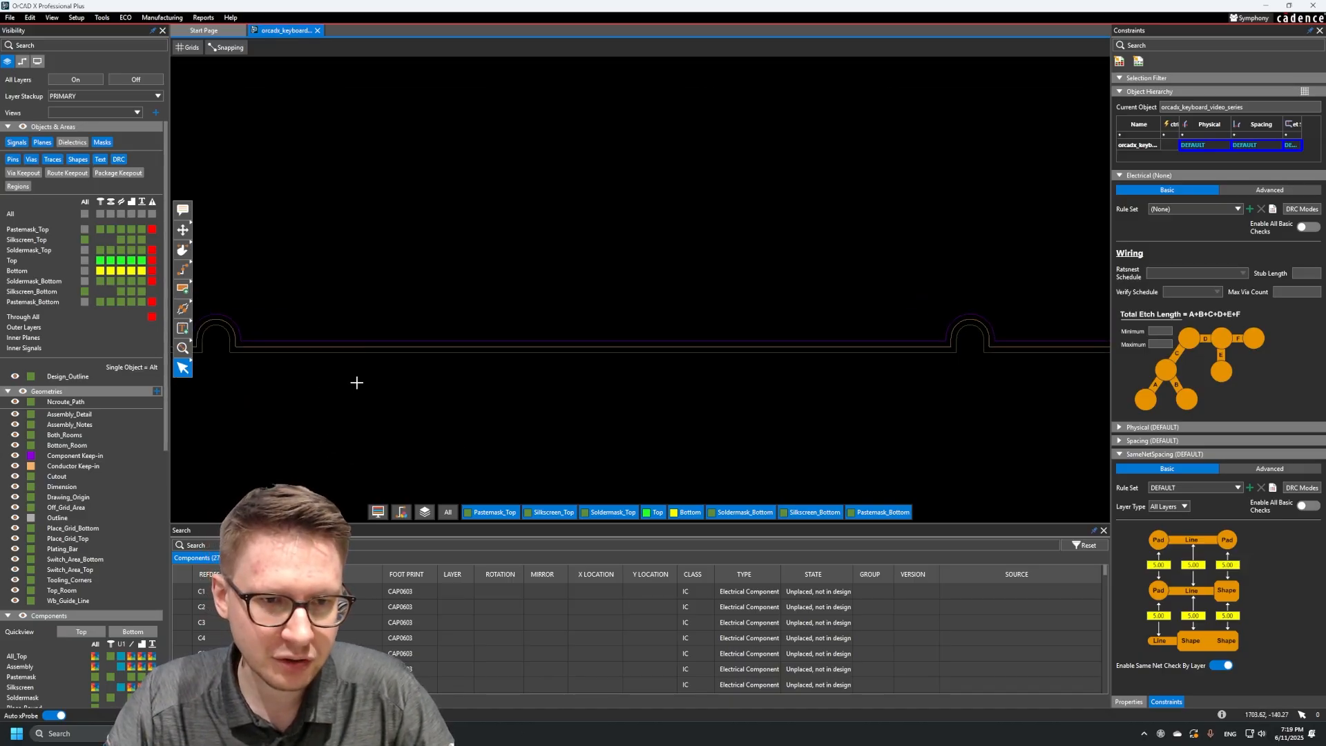
pyautogui.moveTo(353, 343)
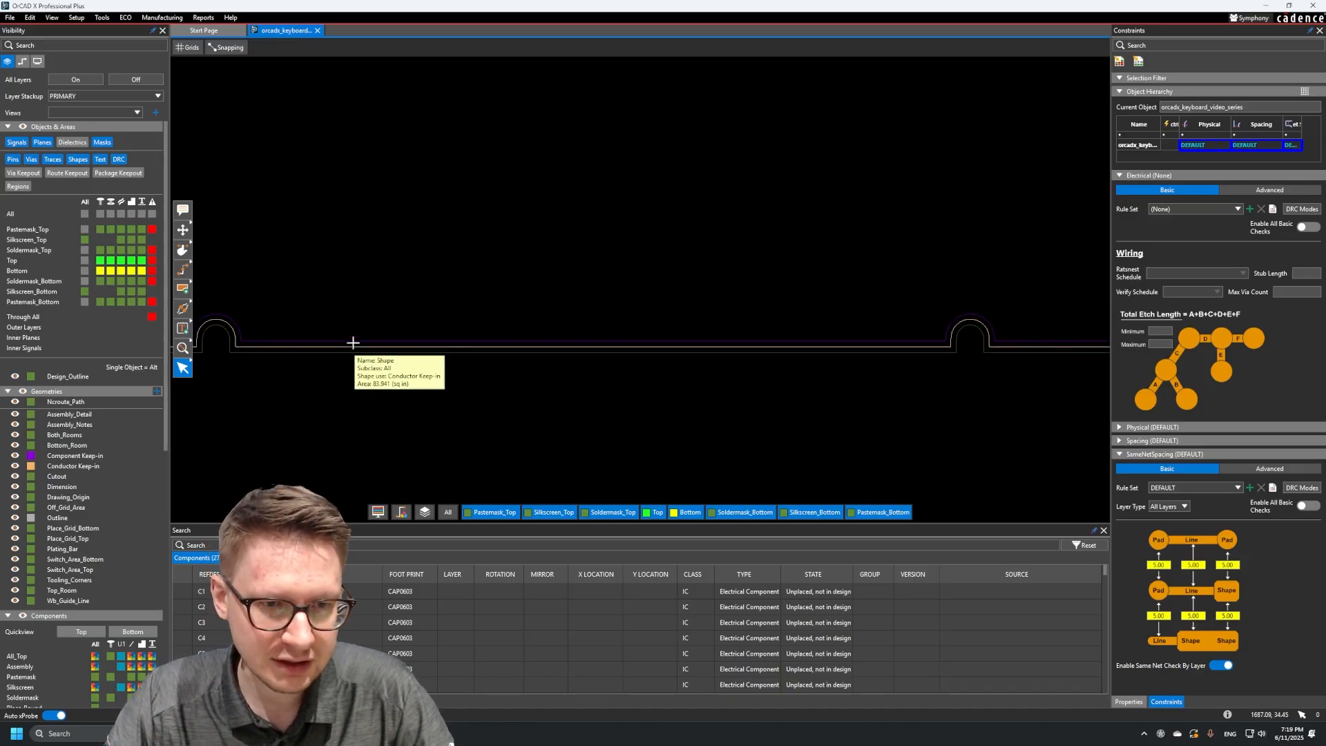
pyautogui.click(38, 61)
pyautogui.moveTo(140, 345)
pyautogui.mouseDown()
pyautogui.moveTo(110, 348)
pyautogui.moveTo(140, 344)
pyautogui.mouseUp()
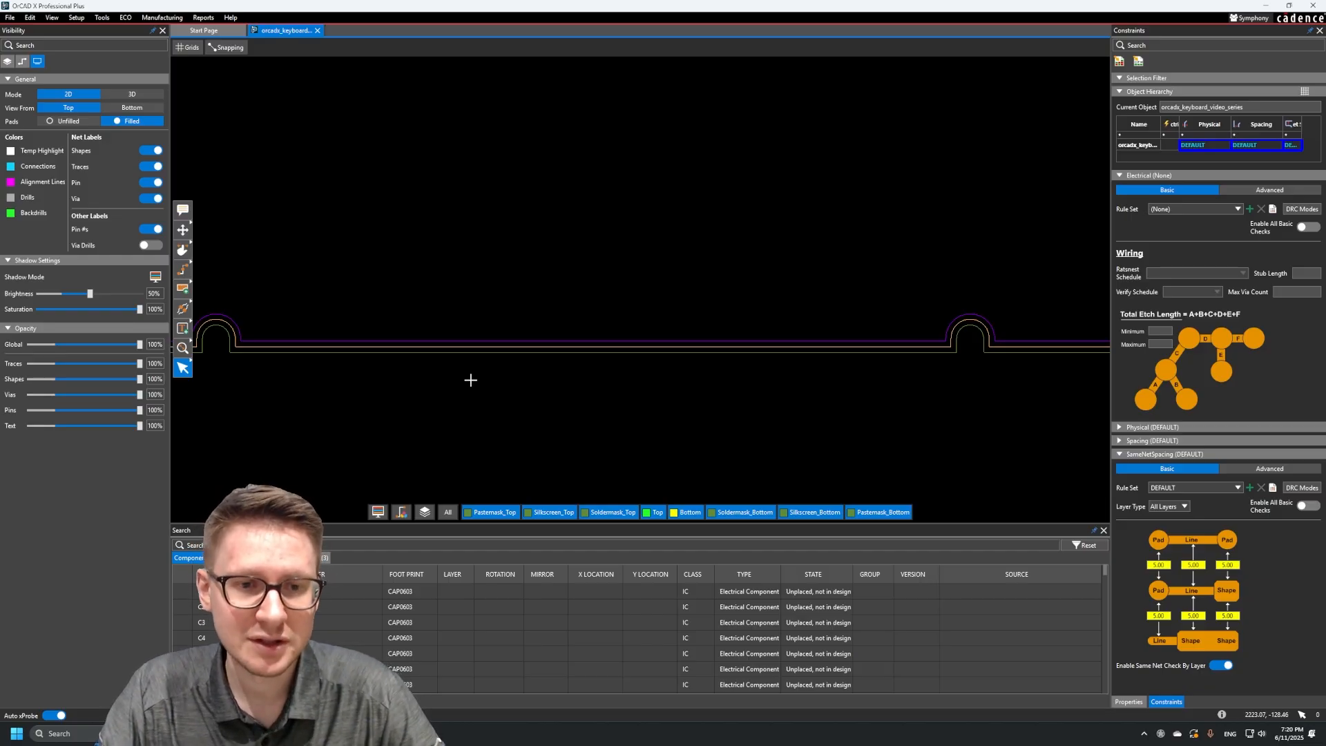
# Select the design outline to review its conductor and component keep-in properties, and deselect it with the whole board in view
pyautogui.click(471, 352)
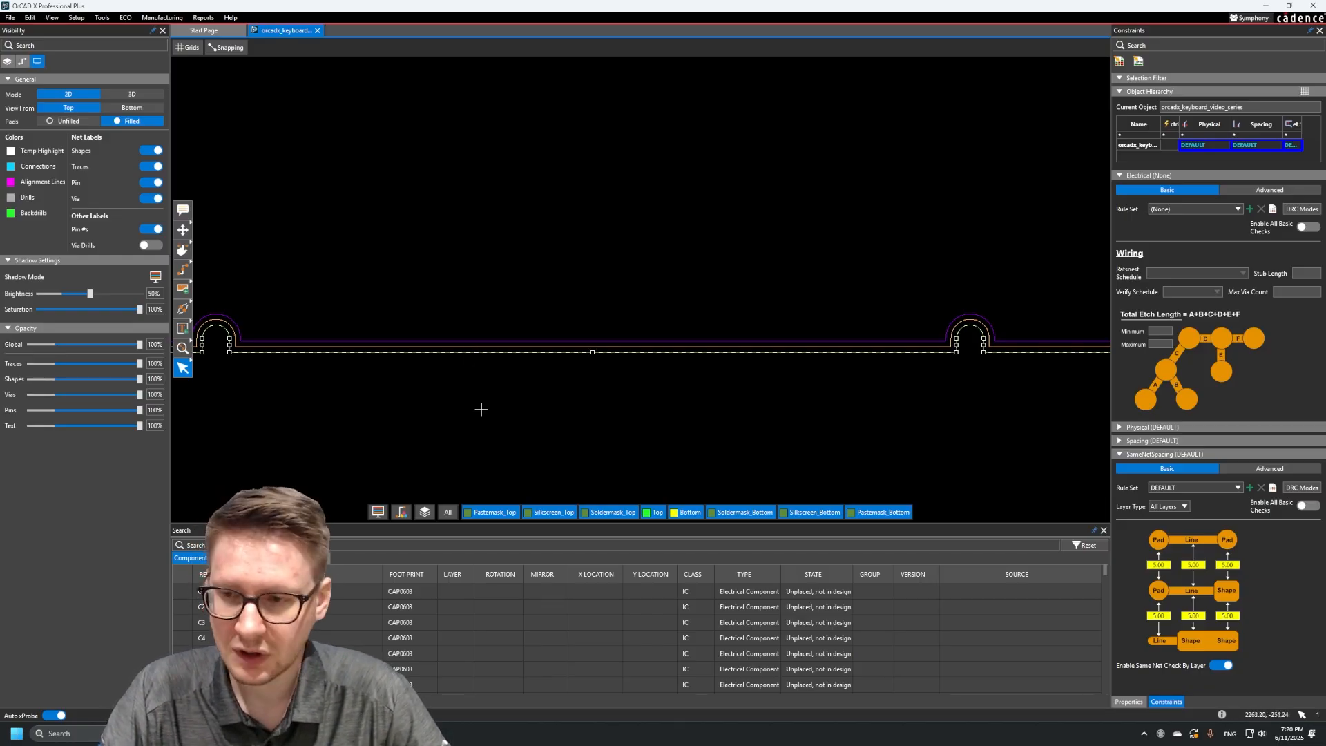
pyautogui.click(370, 427)
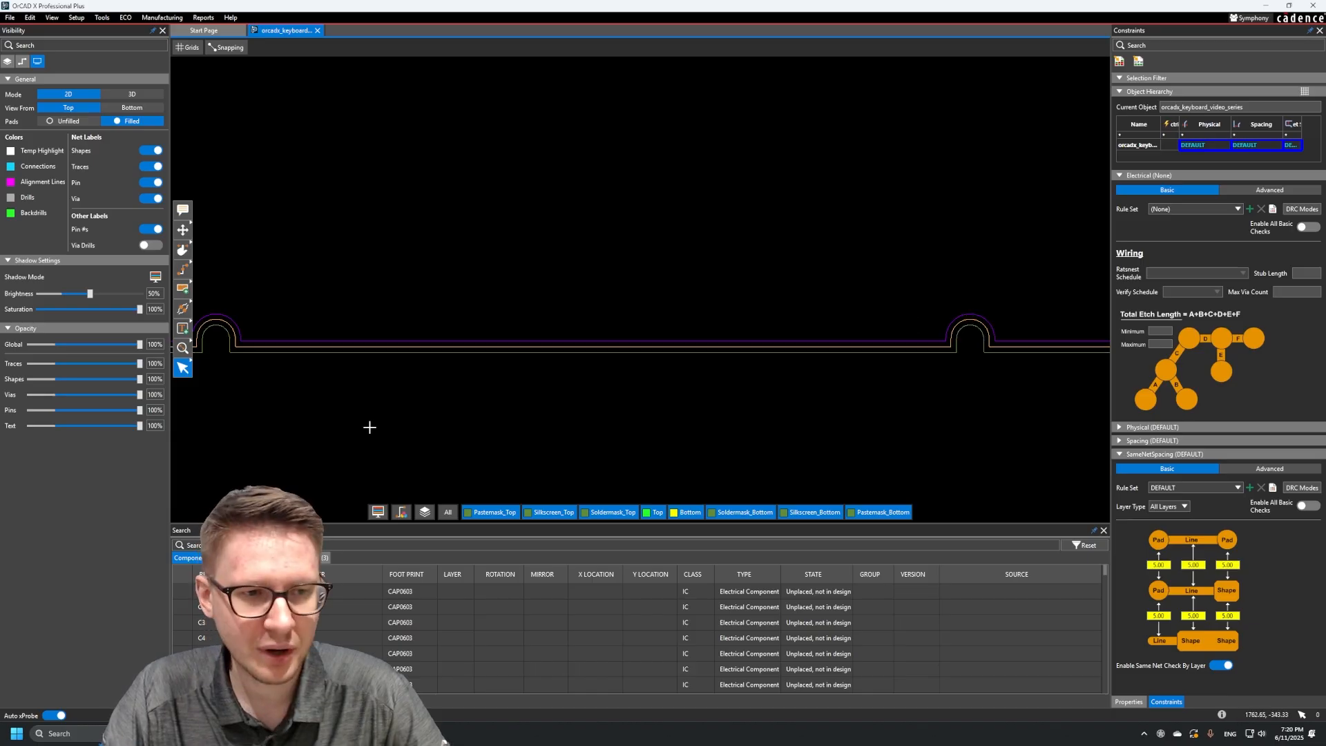
pyautogui.click(429, 352)
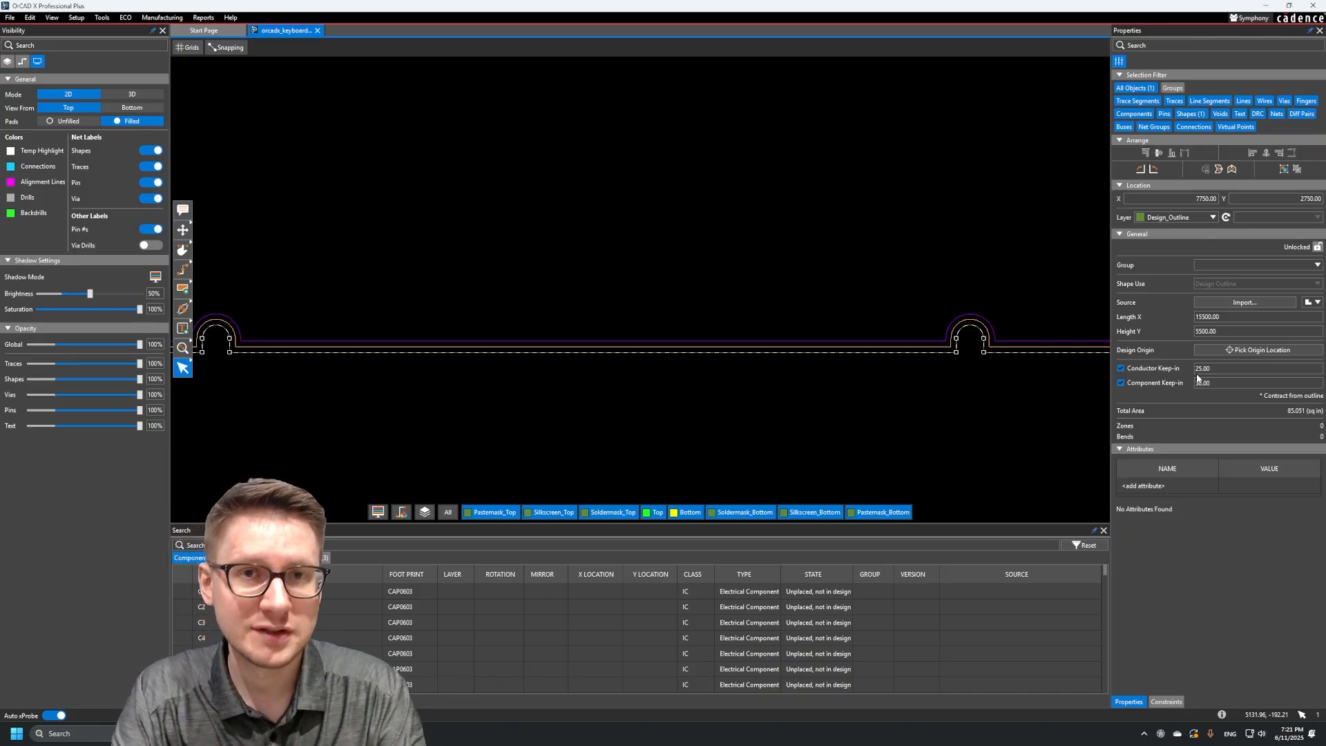
pyautogui.scroll(-5, 832, 399)
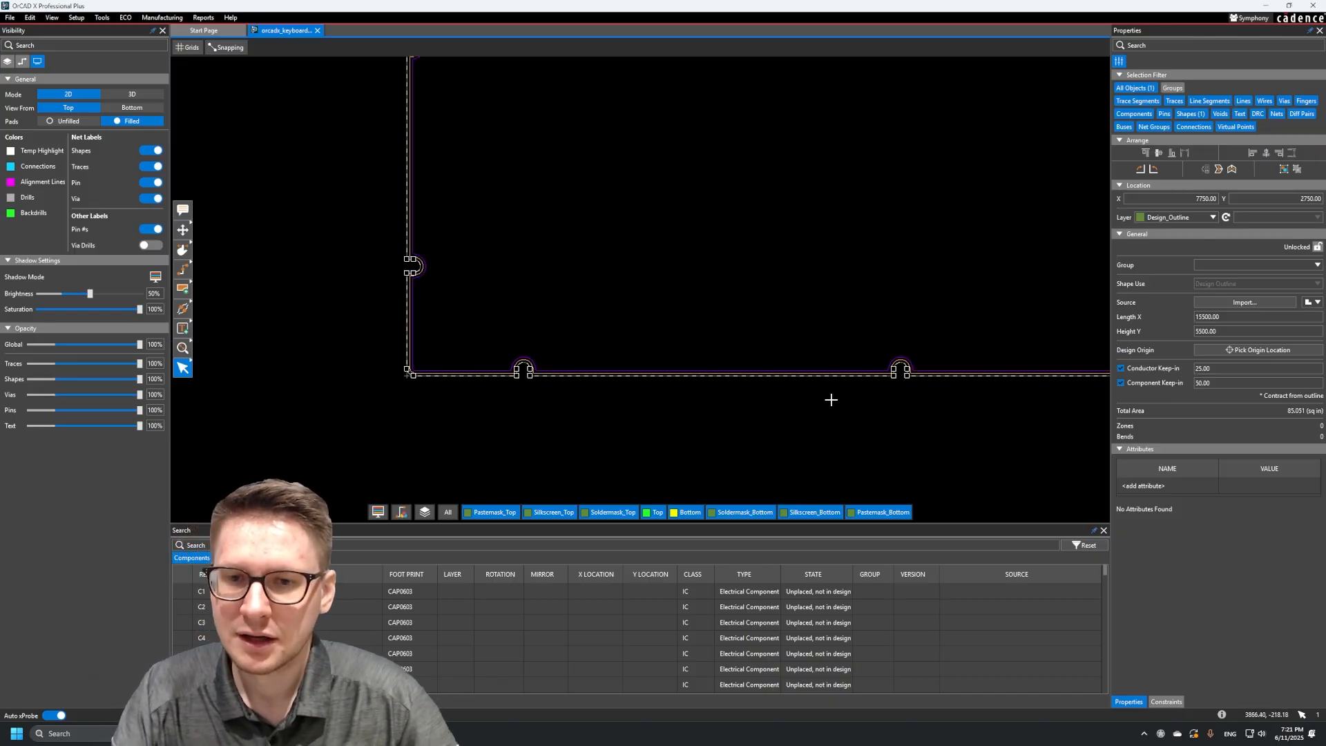
pyautogui.moveTo(831, 361); pyautogui.dragTo(622, 390, button='middle')
pyautogui.scroll(-4, 503, 370)
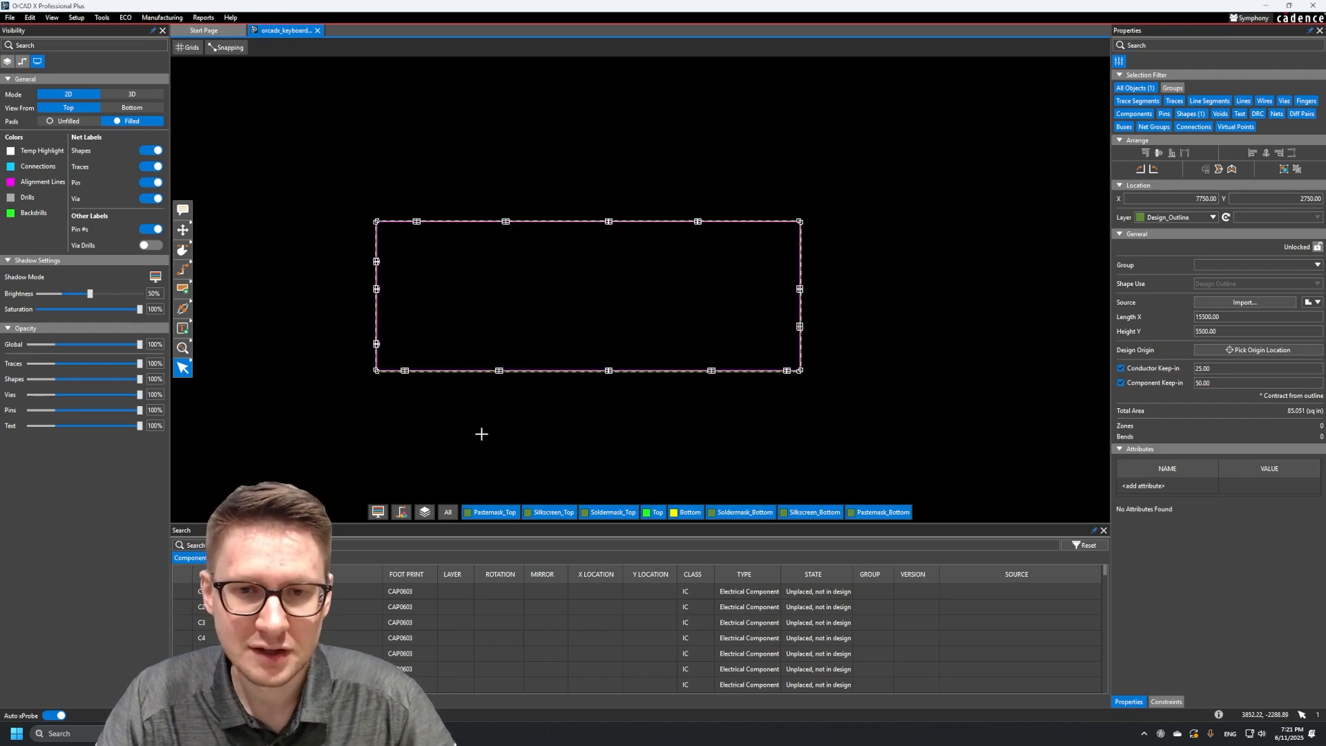
pyautogui.click(651, 435)
pyautogui.scroll(3, 506, 338)
pyautogui.moveTo(506, 337); pyautogui.dragTo(490, 342, button='middle')
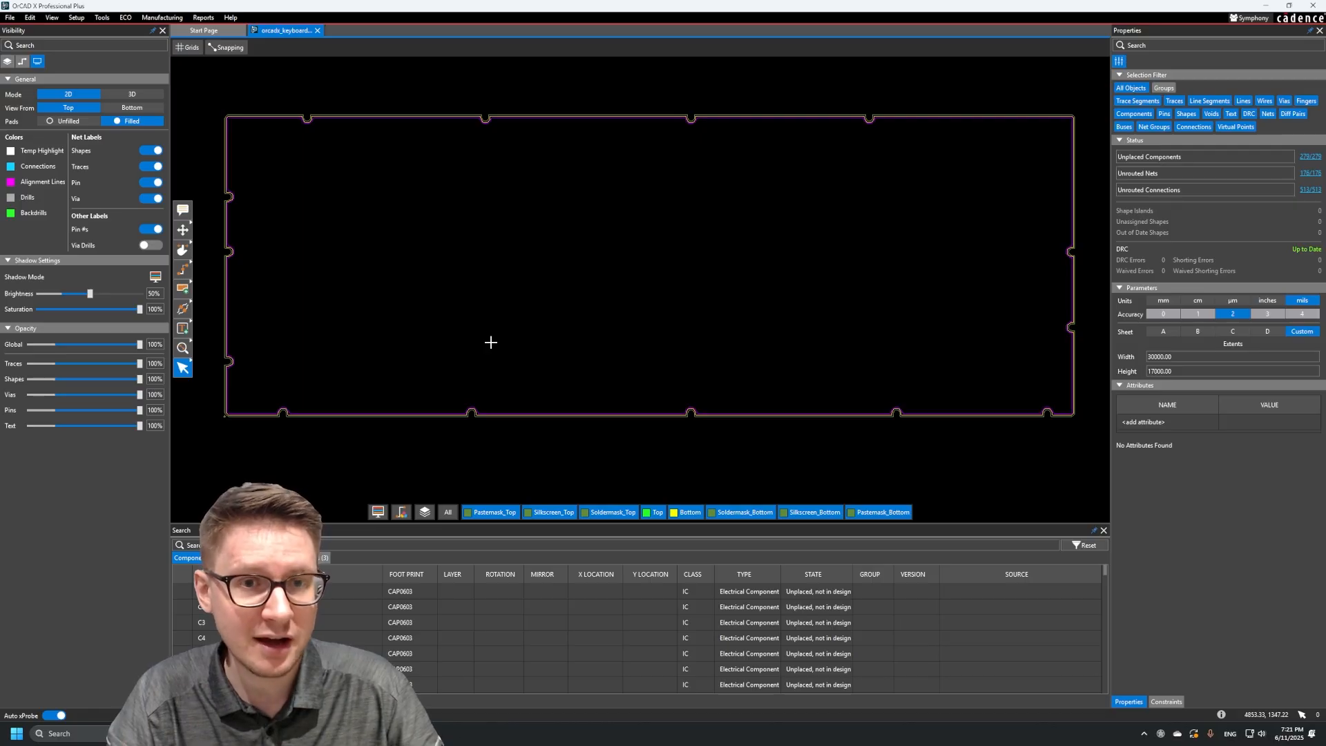
pyautogui.moveTo(490, 342); pyautogui.dragTo(494, 361, button='middle')
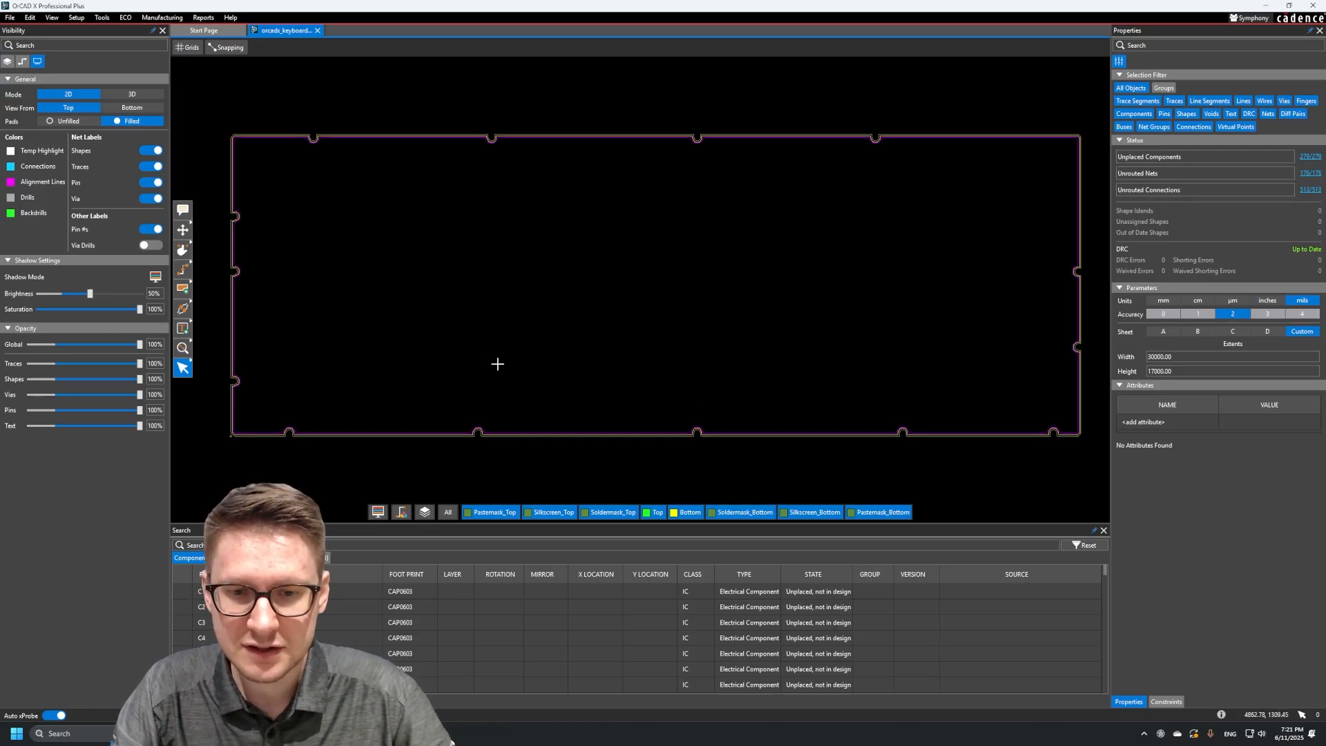